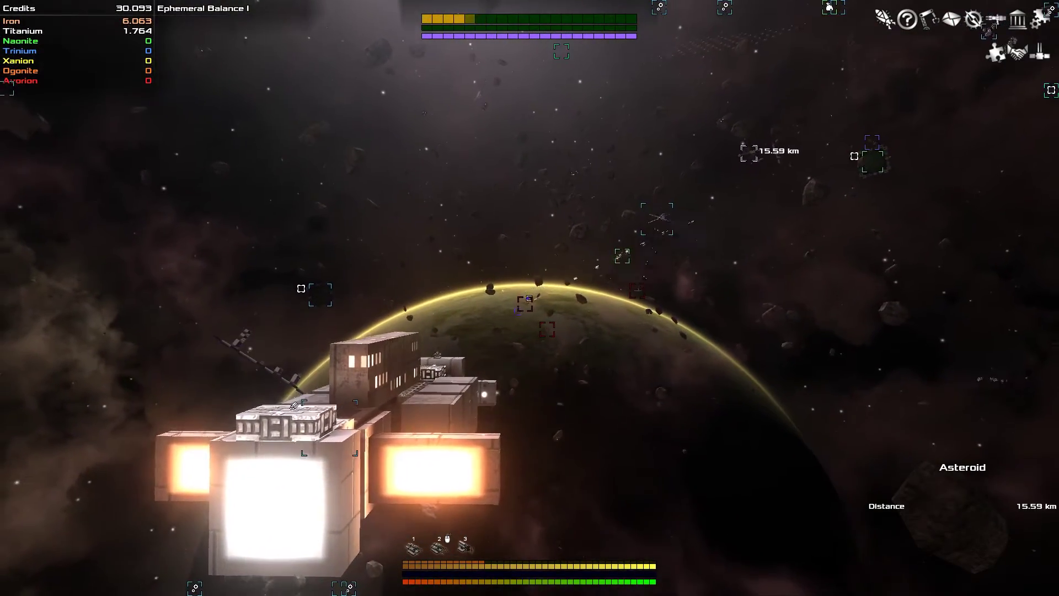
- Cycle targets through the pirate bandit, an asteroid and the army corvette, then enter build mode
{"action": "key", "text": "t"}
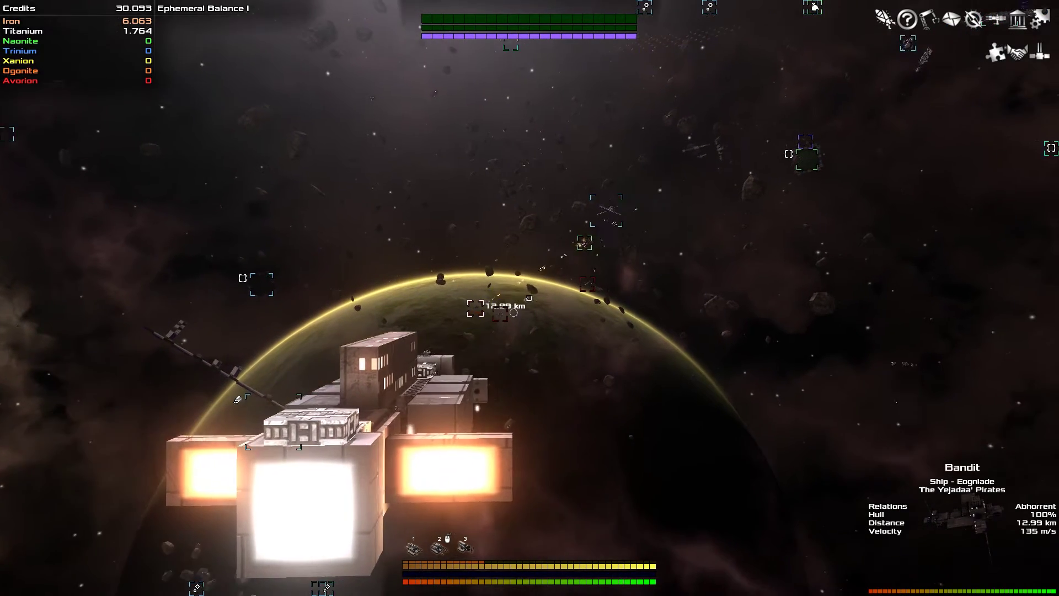
{"action": "key", "text": "t"}
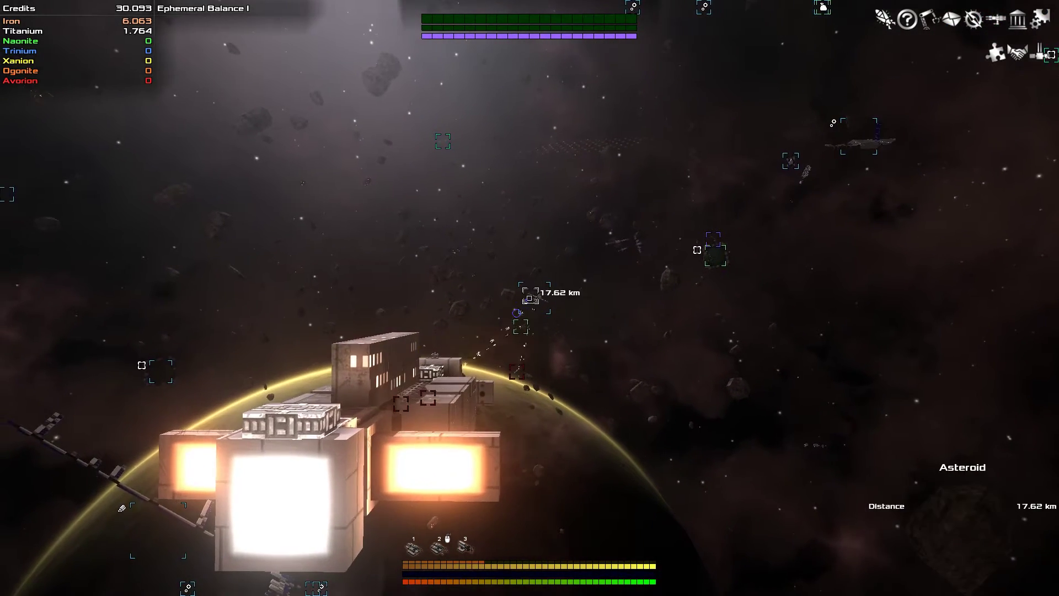
{"action": "key", "text": "t"}
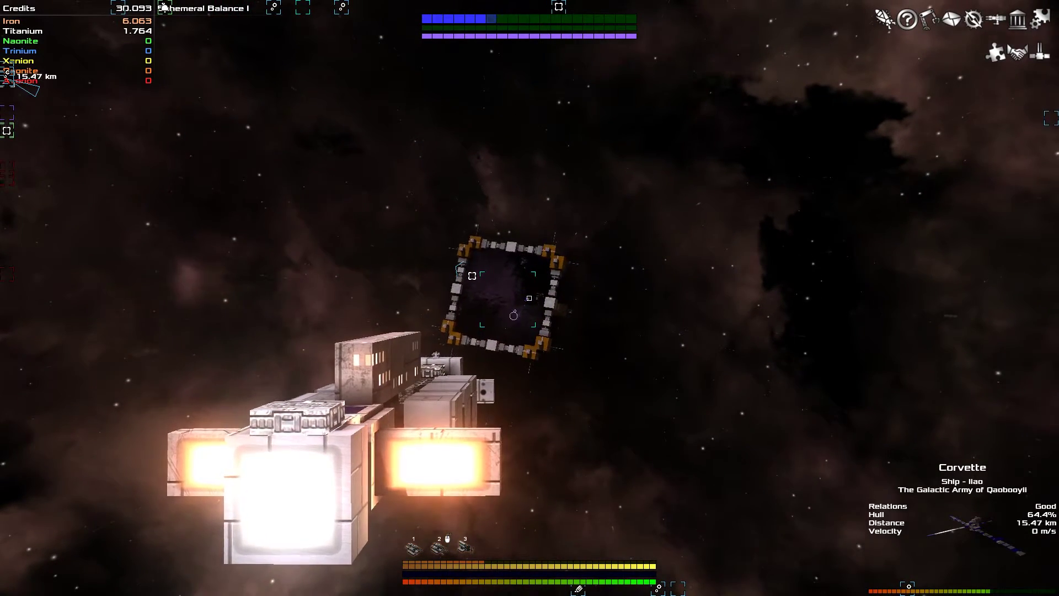
{"action": "key", "text": "b"}
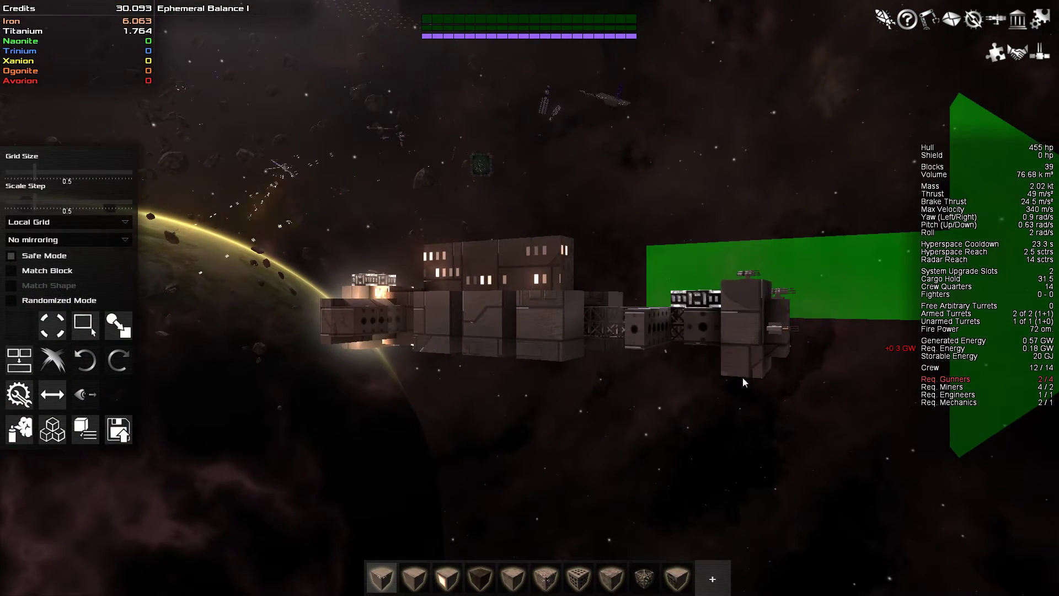
- Place a new hull block on top of the ship's rear engine block
{"action": "left_click_drag", "start_coordinate": [689, 384], "coordinate": [629, 315]}
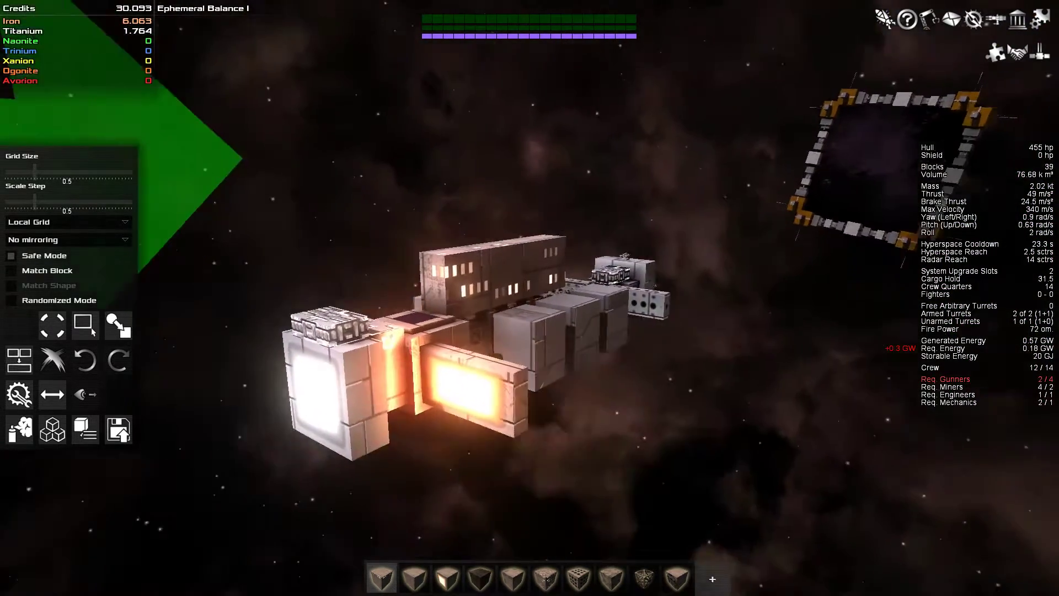
{"action": "left_click_drag", "start_coordinate": [629, 314], "coordinate": [259, 319]}
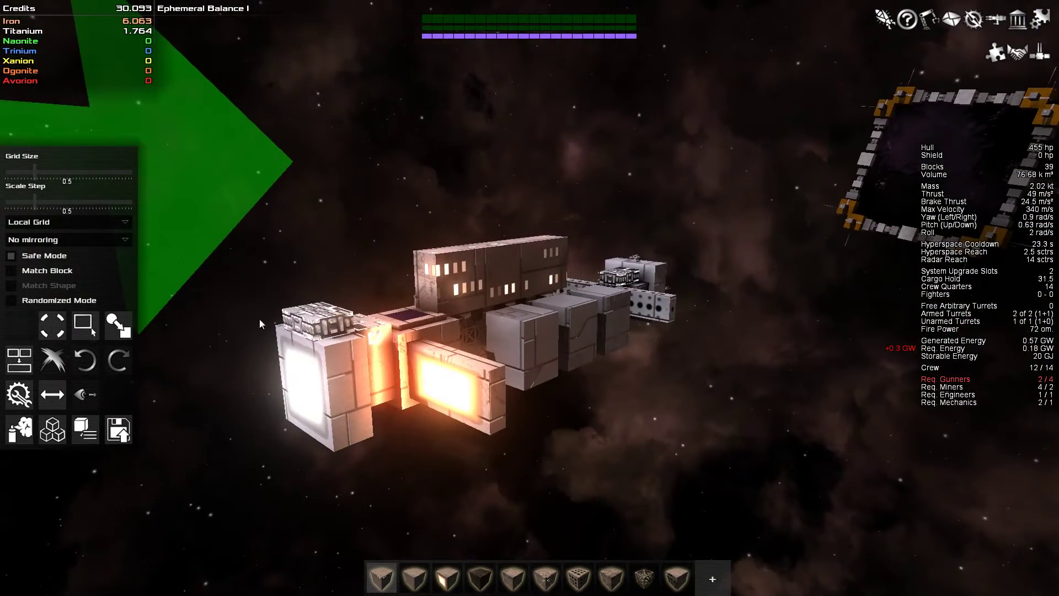
{"action": "left_click", "coordinate": [329, 323]}
- Browse titanium block types like energy containers in the building inventory, then close it
{"action": "left_click", "coordinate": [710, 574]}
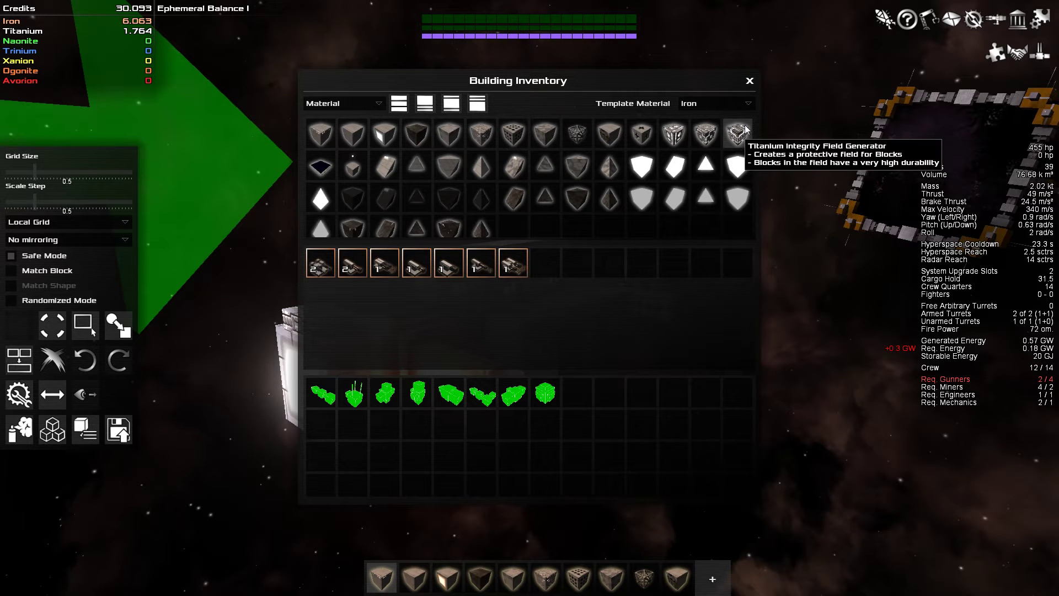
{"action": "left_click", "coordinate": [750, 82]}
{"action": "left_click_drag", "start_coordinate": [712, 288], "coordinate": [426, 268]}
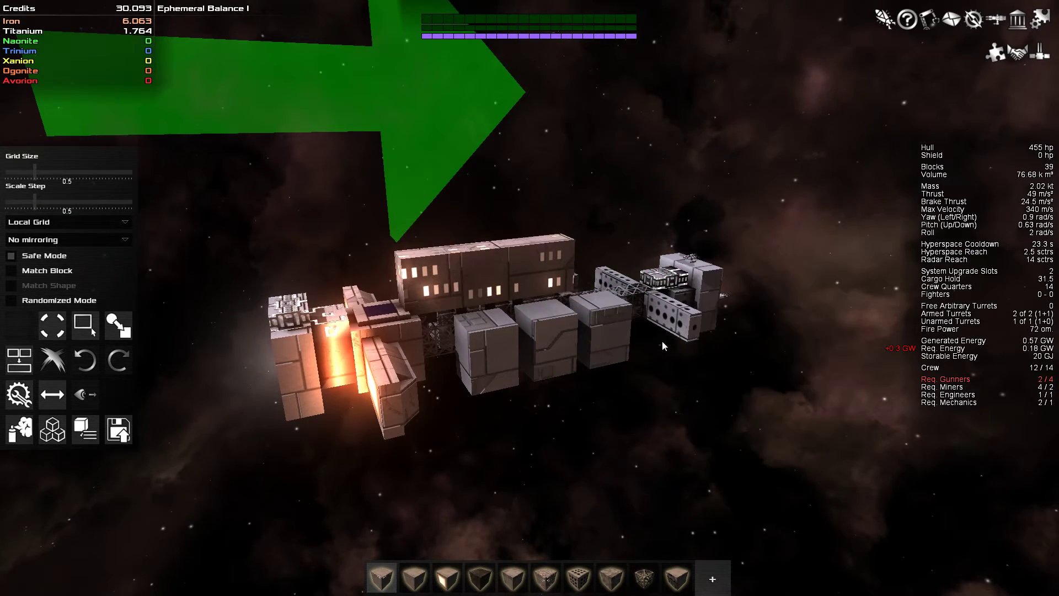
- Orbit around the 39-block ship from every side, reviewing its mass, thrust and rotation stats
{"action": "left_click_drag", "start_coordinate": [678, 334], "coordinate": [347, 348]}
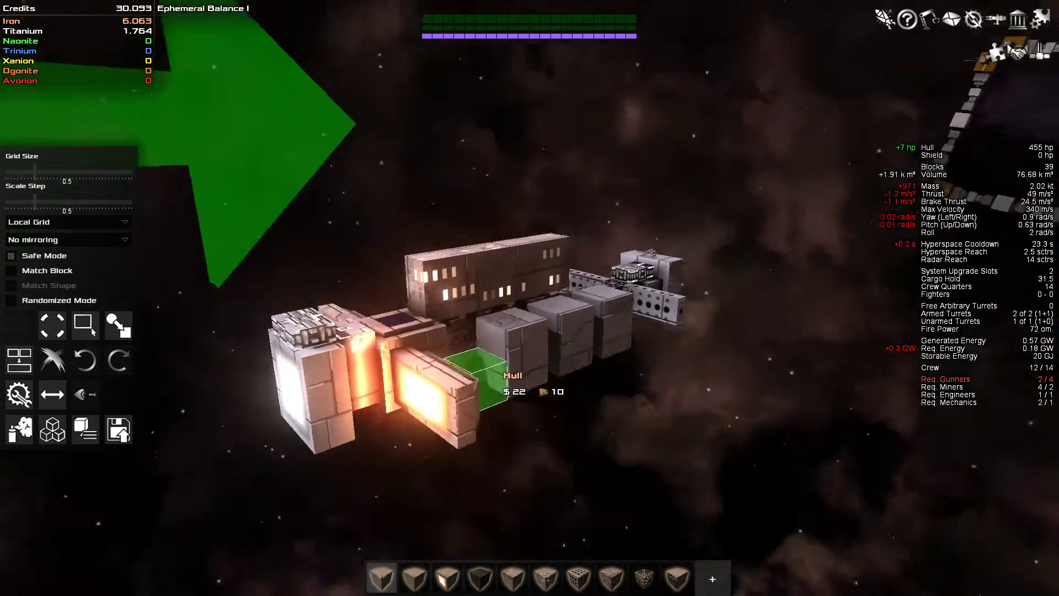
{"action": "mouse_move", "coordinate": [348, 348]}
{"action": "left_mouse_down"}
{"action": "mouse_move", "coordinate": [410, 384]}
{"action": "mouse_move", "coordinate": [570, 339]}
{"action": "left_mouse_up"}
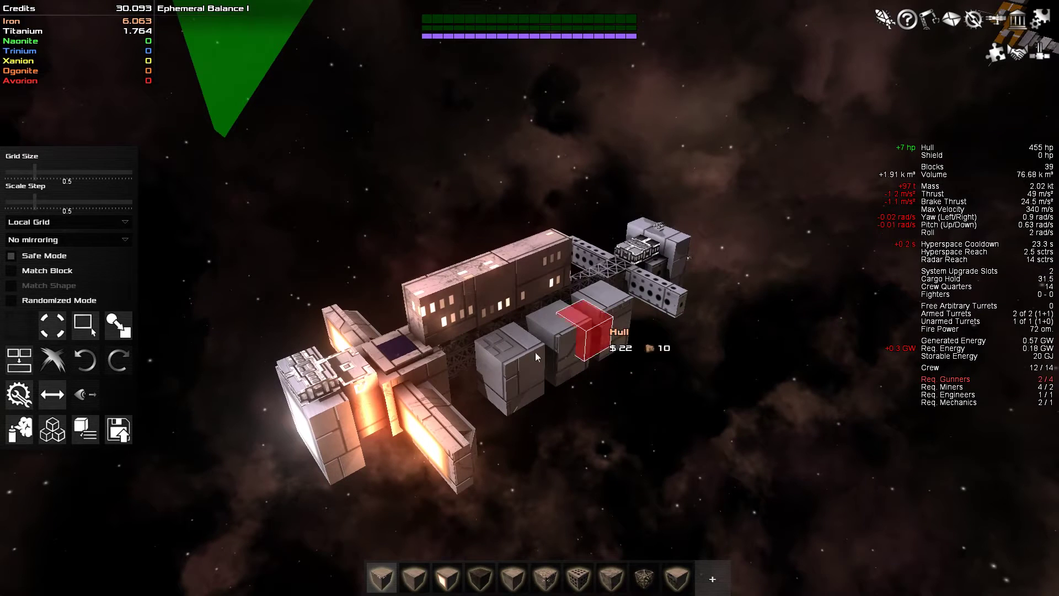
{"action": "left_click_drag", "start_coordinate": [516, 365], "coordinate": [608, 304]}
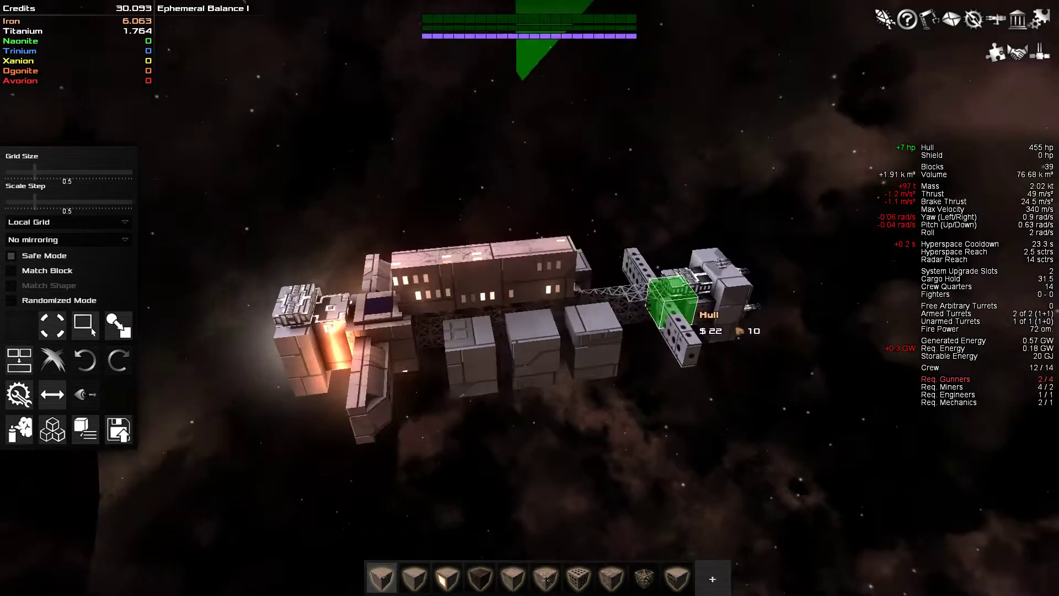
{"action": "mouse_move", "coordinate": [709, 327]}
{"action": "left_mouse_down"}
{"action": "mouse_move", "coordinate": [628, 274]}
{"action": "mouse_move", "coordinate": [359, 454]}
{"action": "left_mouse_up"}
{"action": "mouse_move", "coordinate": [543, 497]}
{"action": "left_mouse_down"}
{"action": "mouse_move", "coordinate": [612, 451]}
{"action": "mouse_move", "coordinate": [453, 430]}
{"action": "left_mouse_up"}
{"action": "left_click_drag", "start_coordinate": [393, 362], "coordinate": [263, 325]}
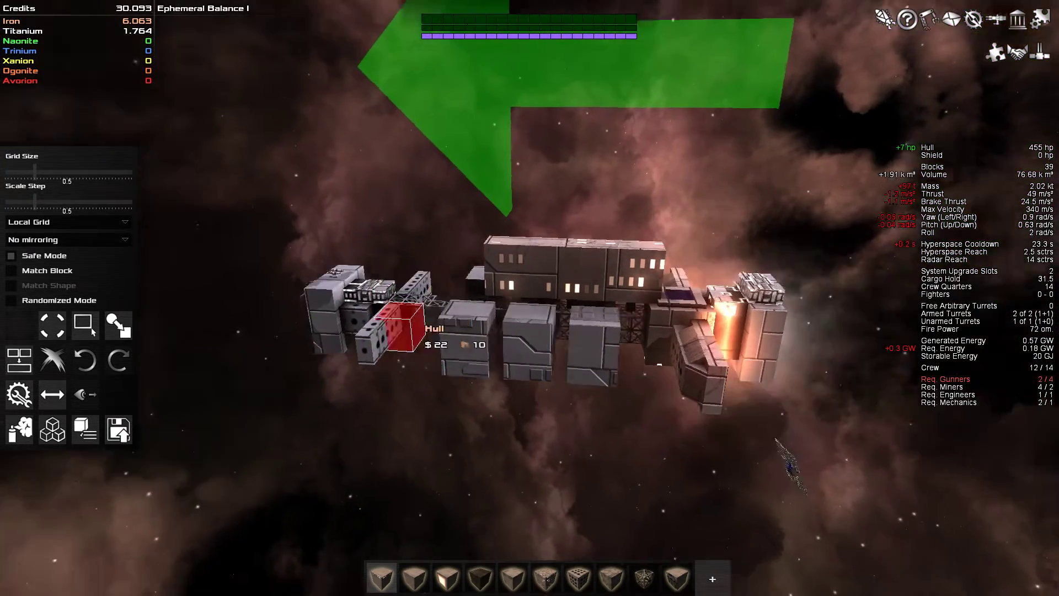
{"action": "mouse_move", "coordinate": [421, 319]}
{"action": "left_mouse_down"}
{"action": "mouse_move", "coordinate": [501, 275]}
{"action": "mouse_move", "coordinate": [723, 269]}
{"action": "left_mouse_up"}
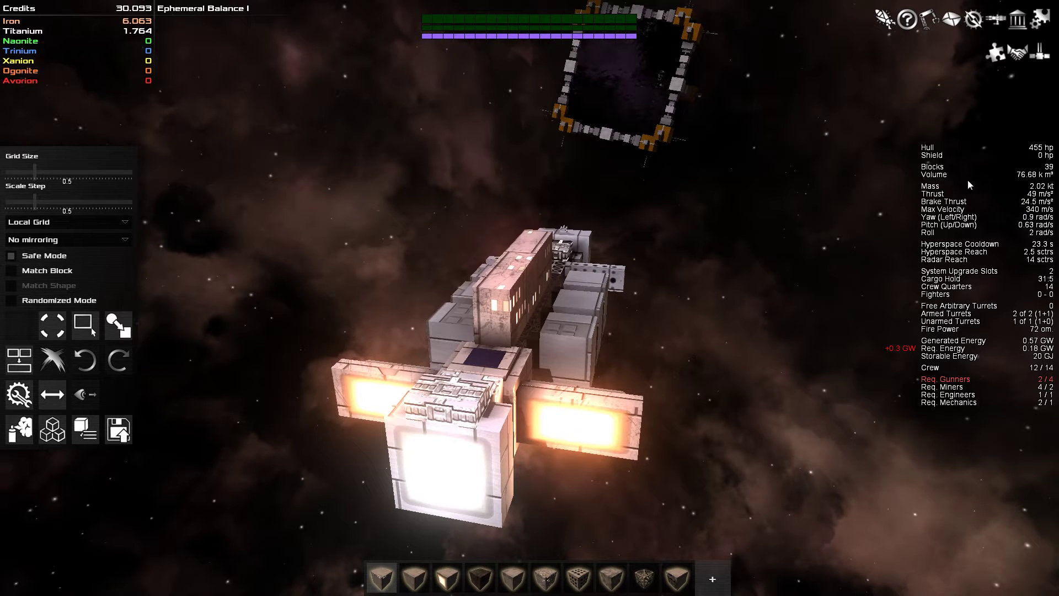
- Exit build mode and fly through the NW Gate into Dying Night 1 for 261 credits
{"action": "key", "text": "b"}
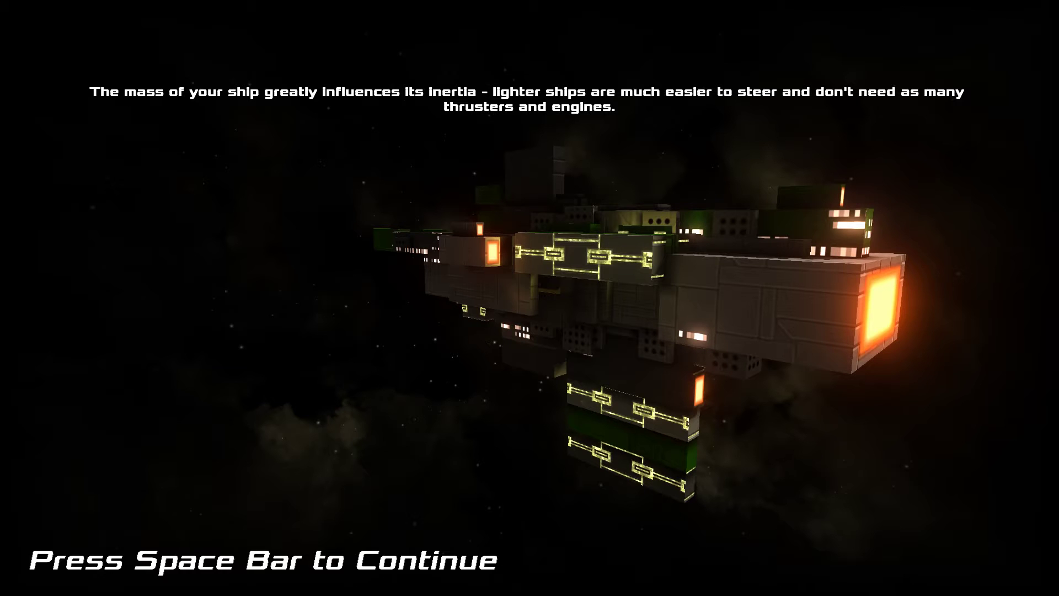
{"action": "key", "text": "space"}
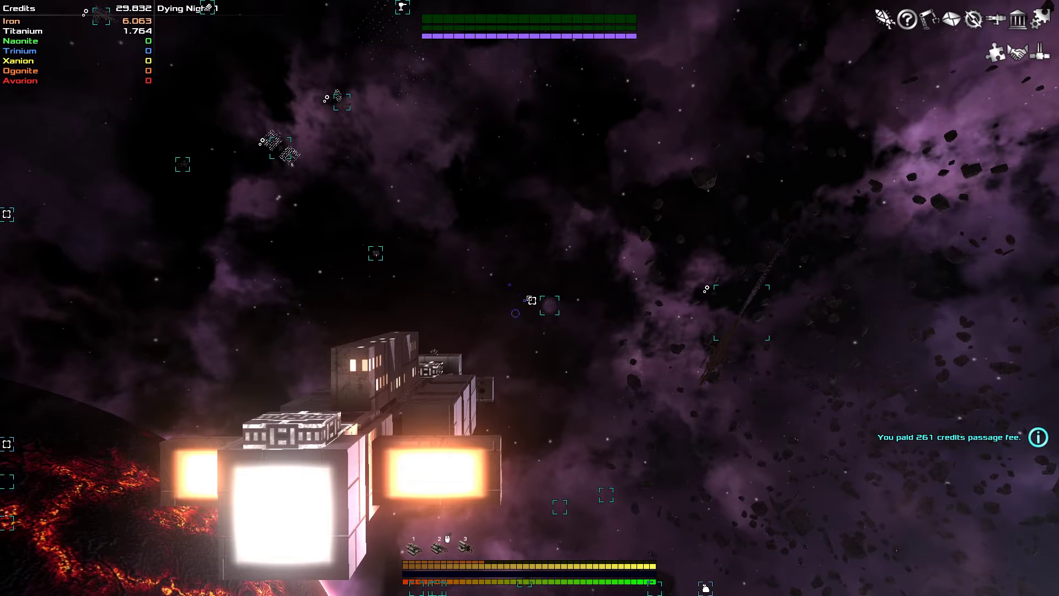
{"action": "left_click", "coordinate": [508, 289]}
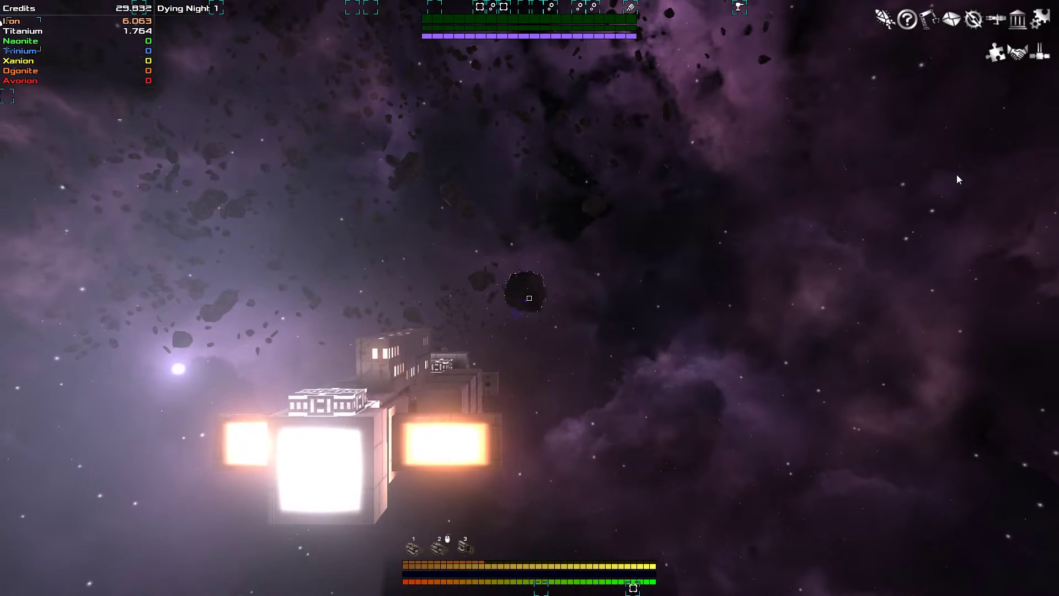
- Open the galaxy map and pan along the route line across the spiral galaxy
{"action": "key", "text": "m"}
{"action": "left_click_drag", "start_coordinate": [493, 97], "coordinate": [733, 354]}
{"action": "scroll", "coordinate": [709, 357], "scroll_direction": "down", "scroll_amount": 3}
{"action": "scroll", "coordinate": [708, 362], "scroll_direction": "up", "scroll_amount": 2}
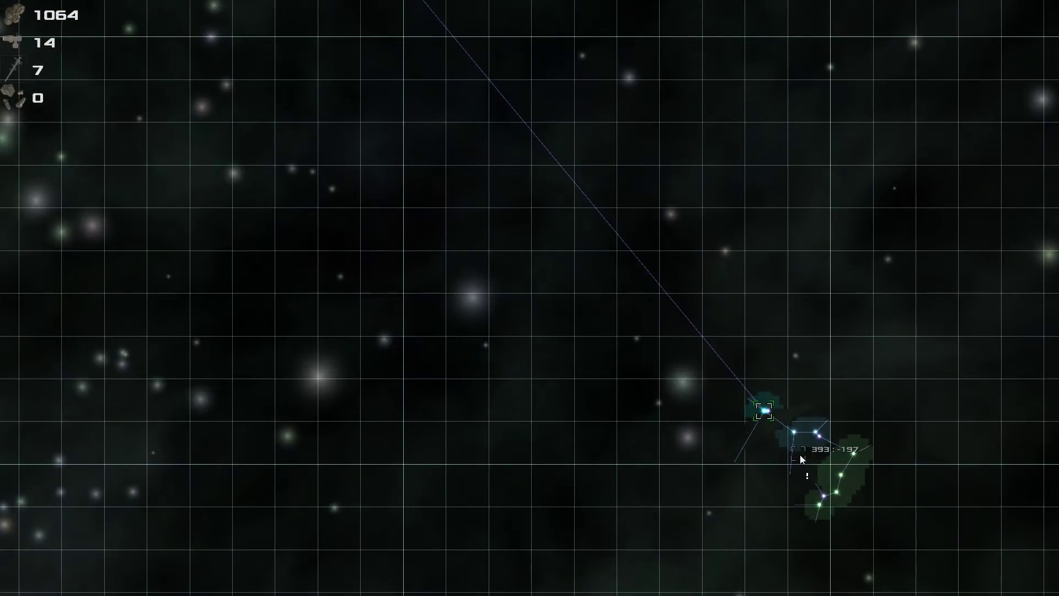
{"action": "mouse_move", "coordinate": [532, 225]}
{"action": "left_mouse_down"}
{"action": "mouse_move", "coordinate": [715, 402]}
{"action": "mouse_move", "coordinate": [502, 149]}
{"action": "left_mouse_up"}
{"action": "scroll", "coordinate": [641, 360], "scroll_direction": "down", "scroll_amount": 3}
{"action": "scroll", "coordinate": [586, 349], "scroll_direction": "up", "scroll_amount": 3}
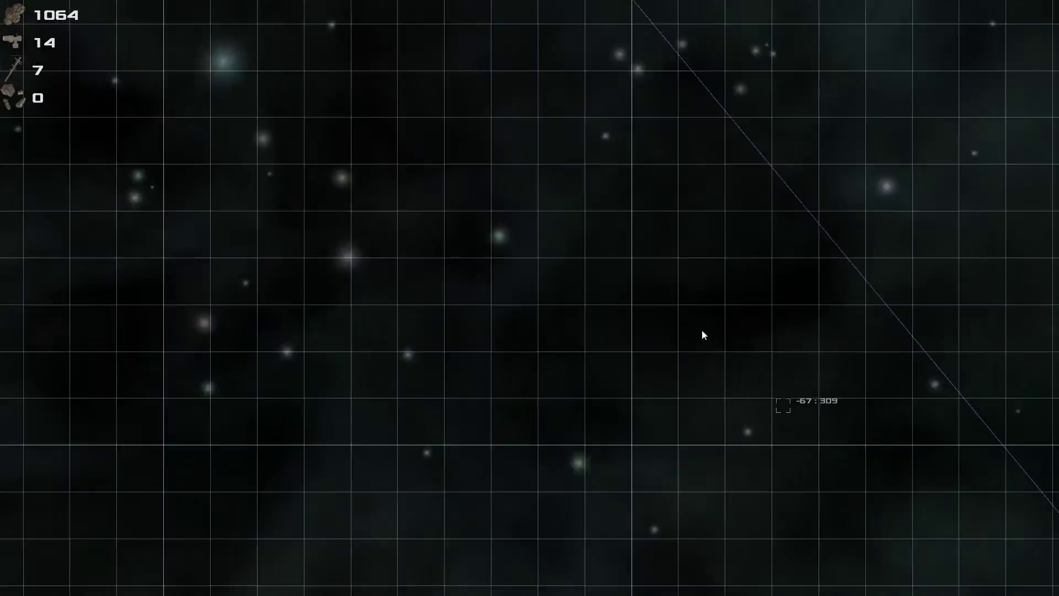
{"action": "scroll", "coordinate": [655, 324], "scroll_direction": "up", "scroll_amount": 3}
{"action": "scroll", "coordinate": [674, 314], "scroll_direction": "down", "scroll_amount": 5}
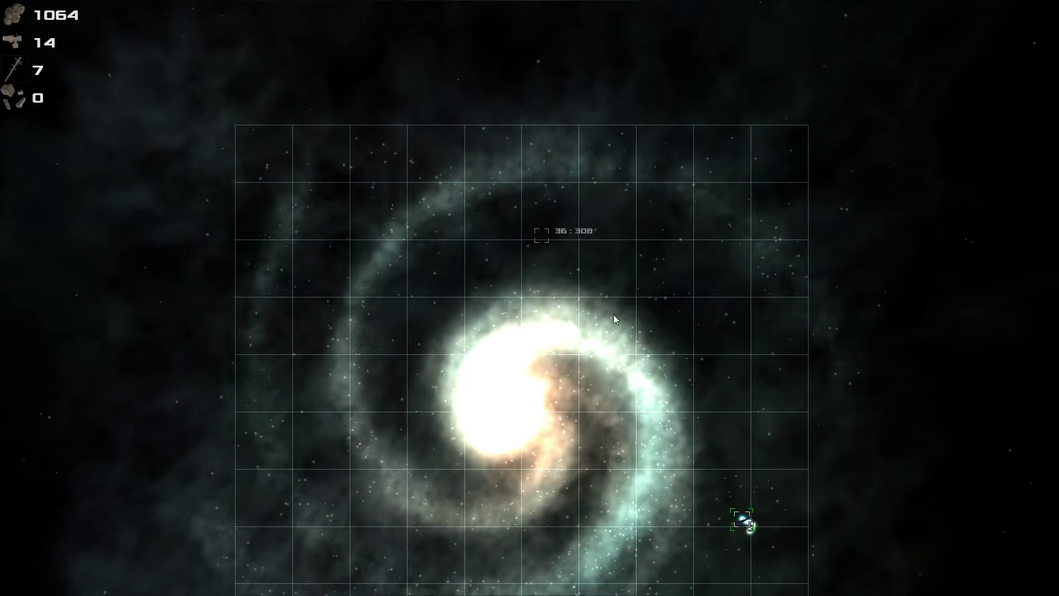
- Close the map, re-enter build mode, and check the turrets in the building inventory
{"action": "key", "text": "m"}
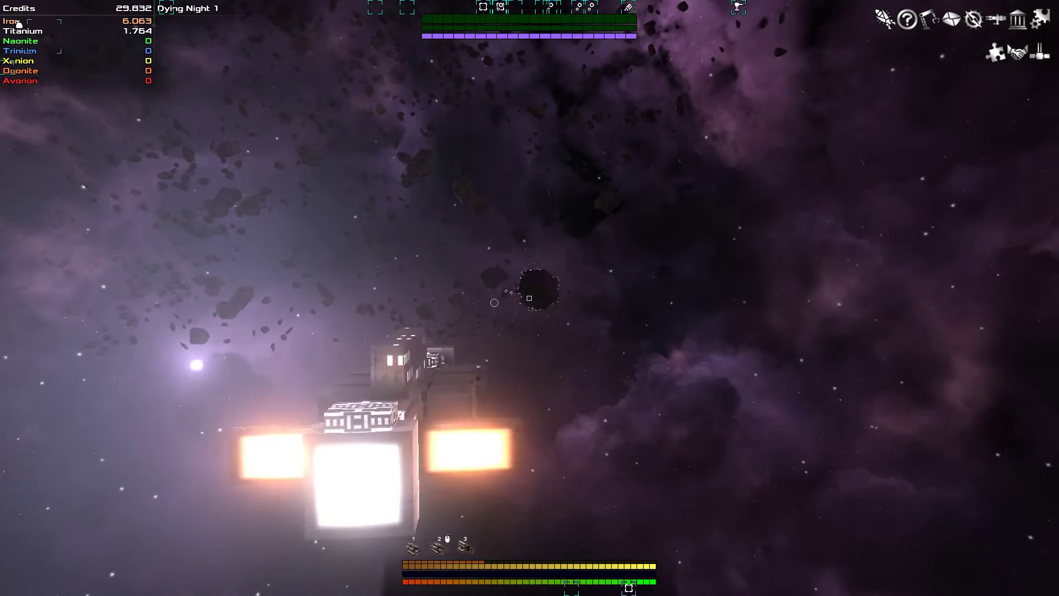
{"action": "key", "text": "b"}
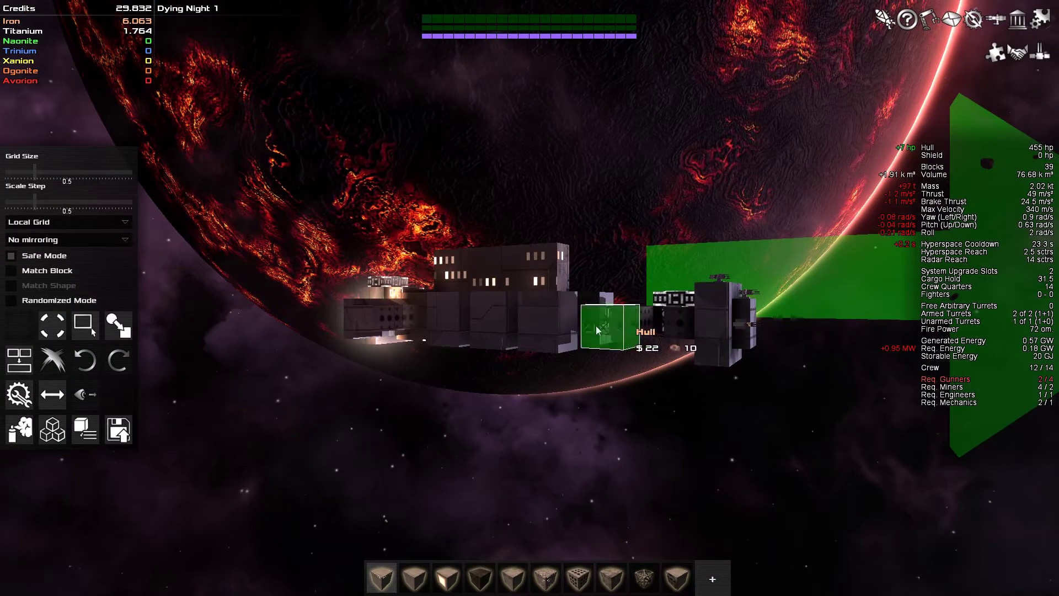
{"action": "left_click", "coordinate": [717, 569]}
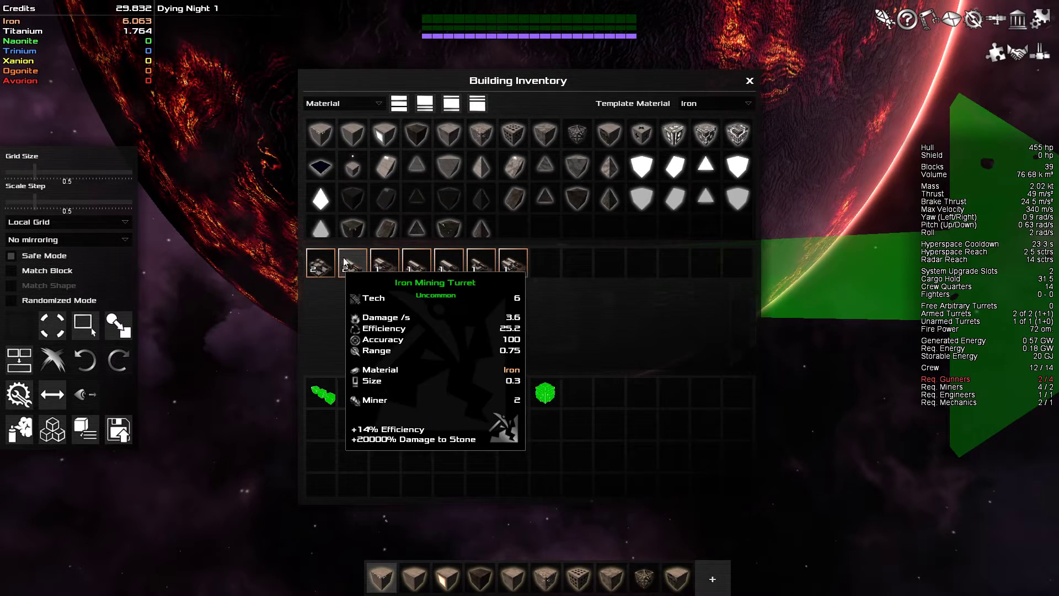
{"action": "left_click", "coordinate": [749, 81]}
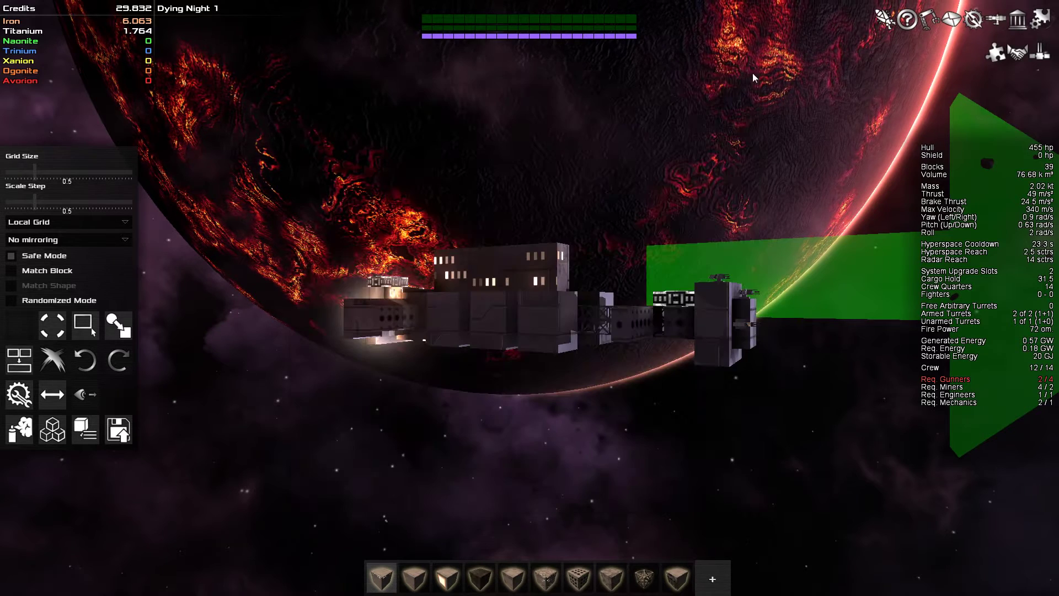
- Review the Zombie Eater's crew and system upgrades, then close the window and exit build mode
{"action": "left_click", "coordinate": [886, 17]}
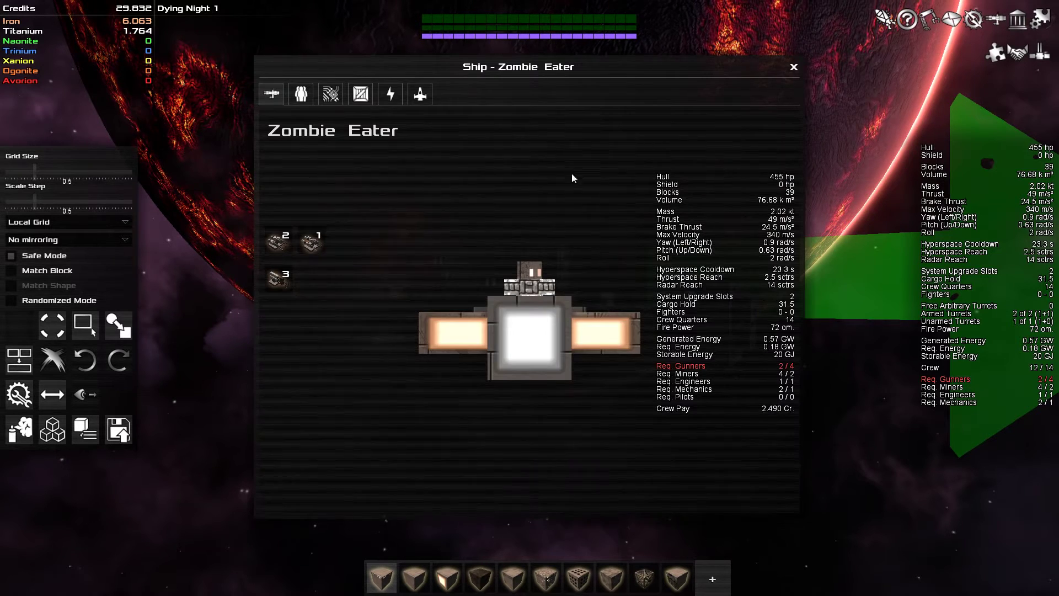
{"action": "left_click", "coordinate": [302, 94]}
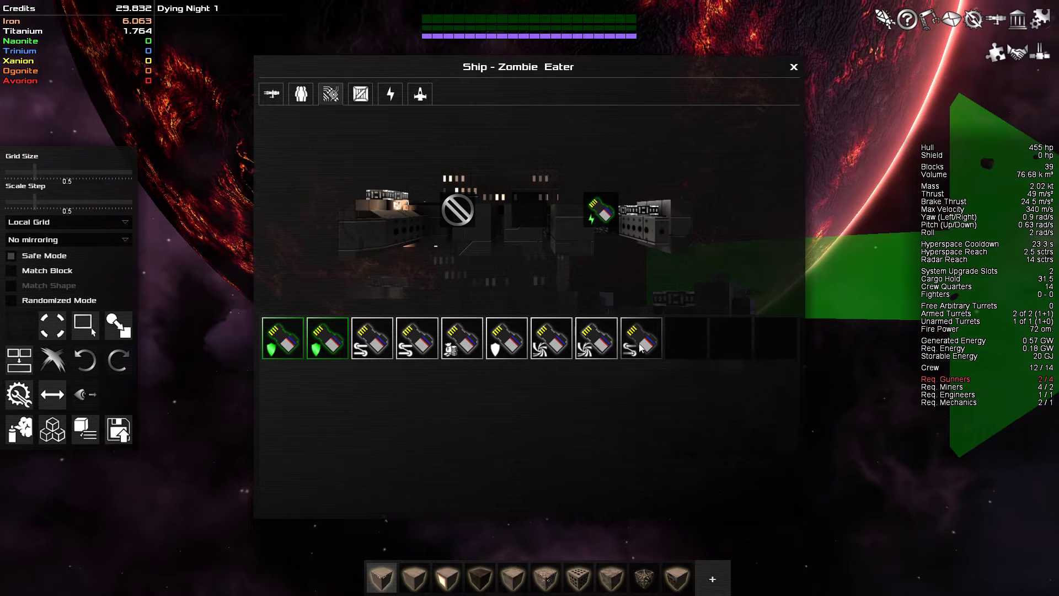
{"action": "key", "text": "Escape"}
{"action": "key", "text": "b"}
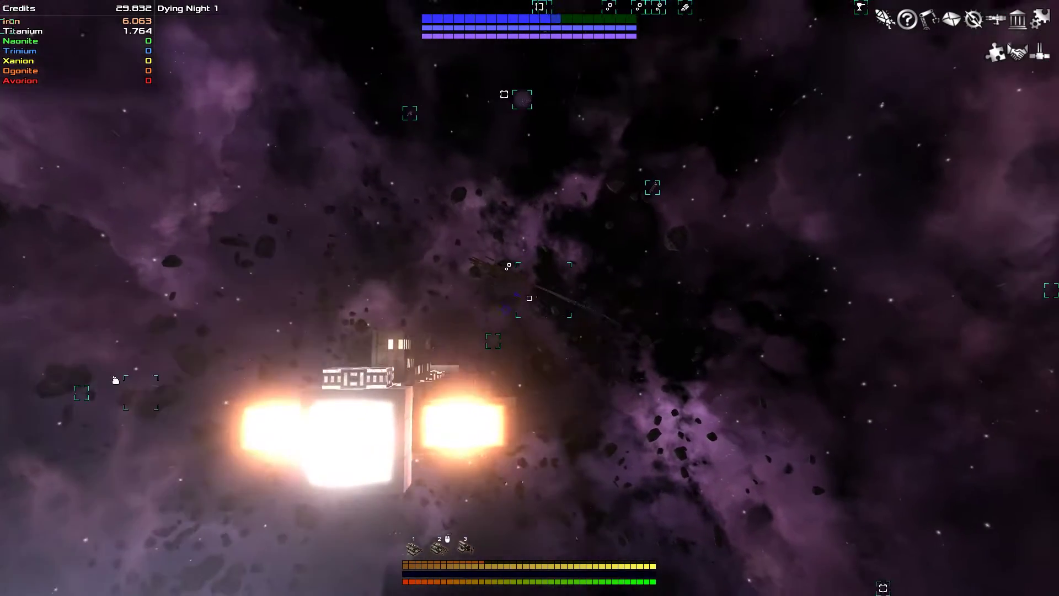
- Target Solar Power Plant 5, fly to the large asteroid, and re-enter build mode
{"action": "key", "text": "t"}
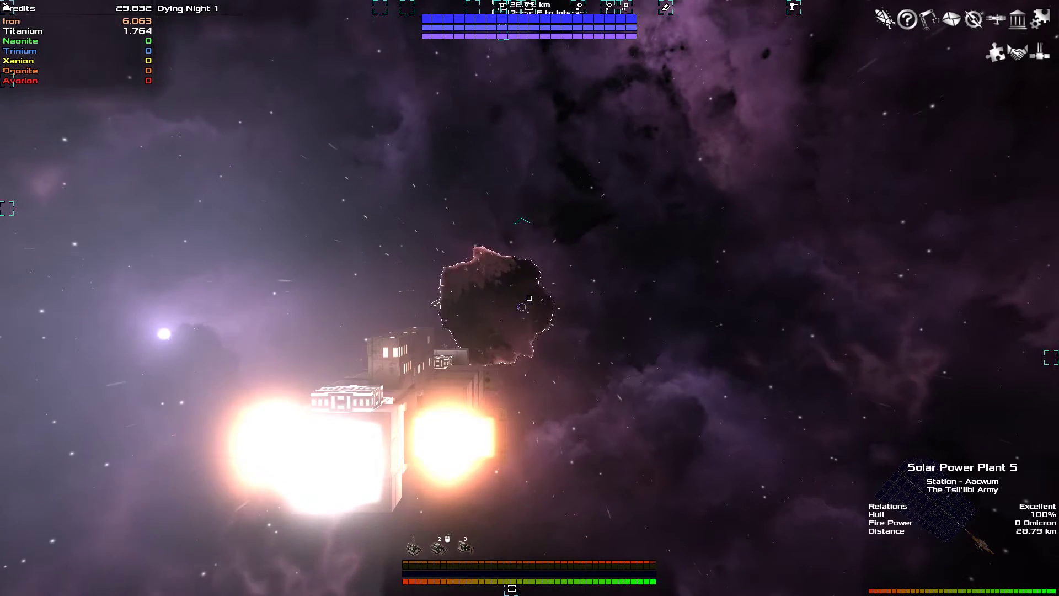
{"action": "key", "text": "b"}
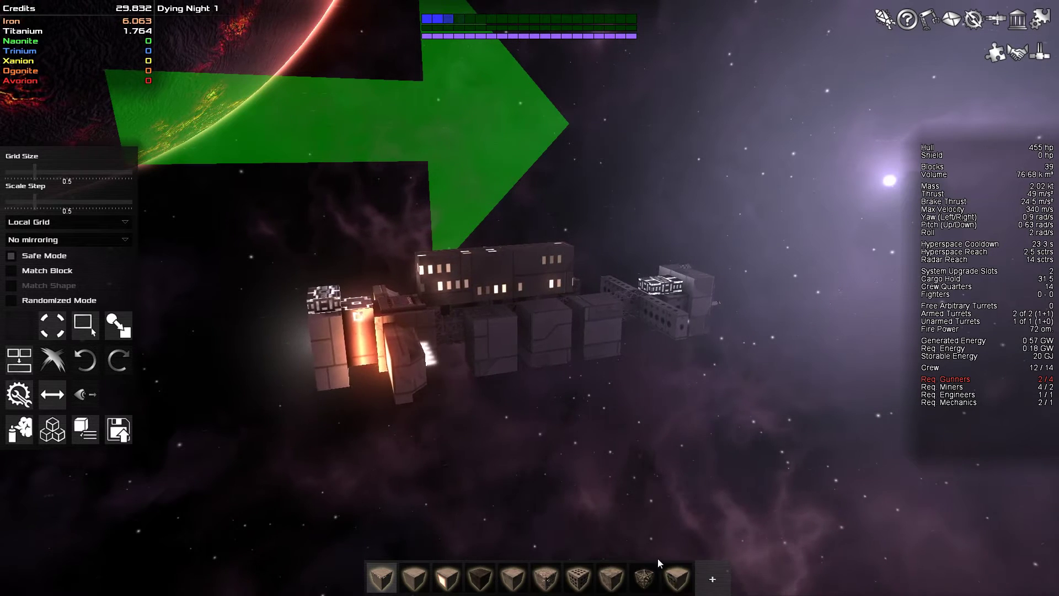
- Select the Titanium Generator, remove the Iron Solar Panel, and turn off shape matching
{"action": "left_click", "coordinate": [710, 578]}
{"action": "scroll", "coordinate": [629, 248], "scroll_direction": "down", "scroll_amount": 2}
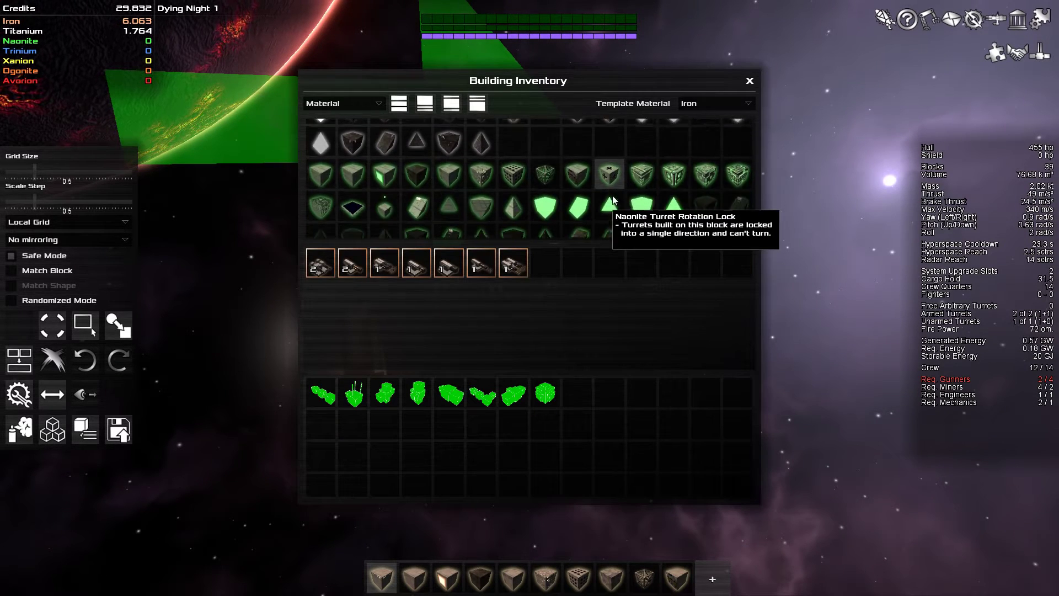
{"action": "scroll", "coordinate": [612, 208], "scroll_direction": "up", "scroll_amount": 2}
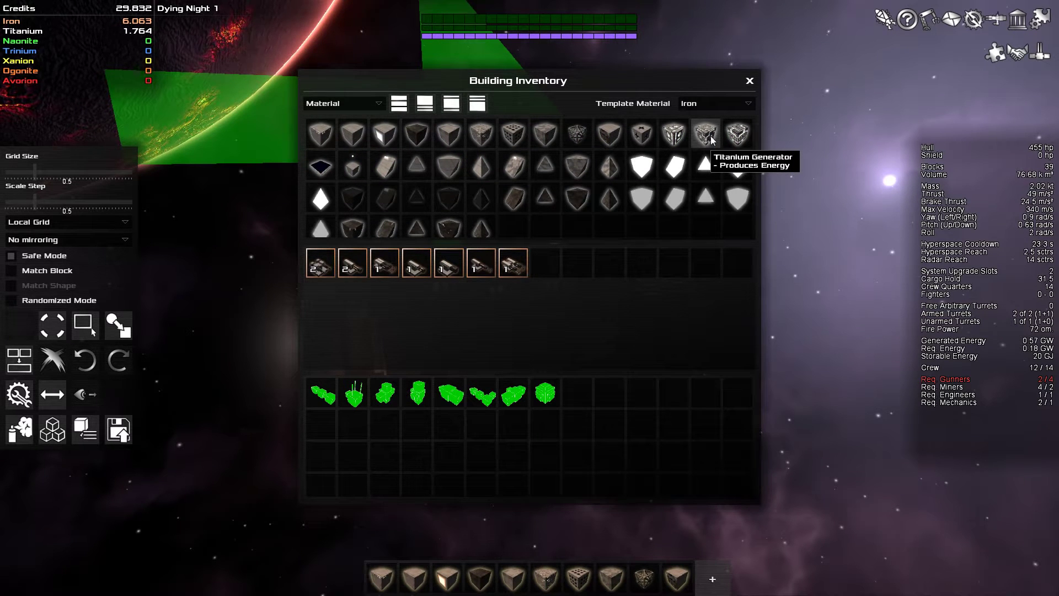
{"action": "left_click", "coordinate": [750, 80]}
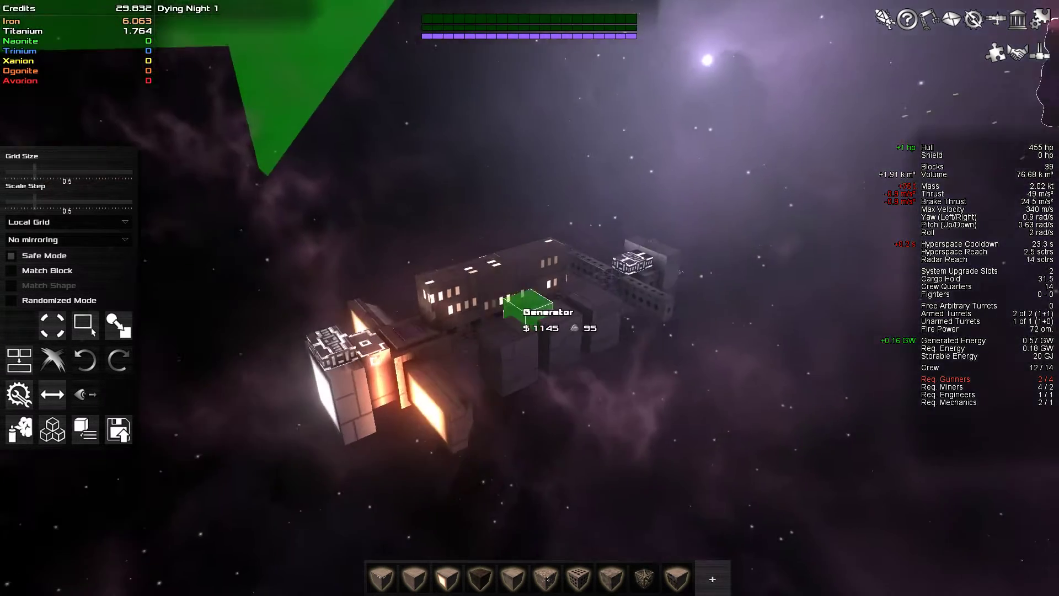
{"action": "mouse_move", "coordinate": [420, 324]}
{"action": "left_mouse_down"}
{"action": "mouse_move", "coordinate": [591, 265]}
{"action": "mouse_move", "coordinate": [378, 354]}
{"action": "mouse_move", "coordinate": [579, 323]}
{"action": "mouse_move", "coordinate": [374, 332]}
{"action": "left_mouse_up"}
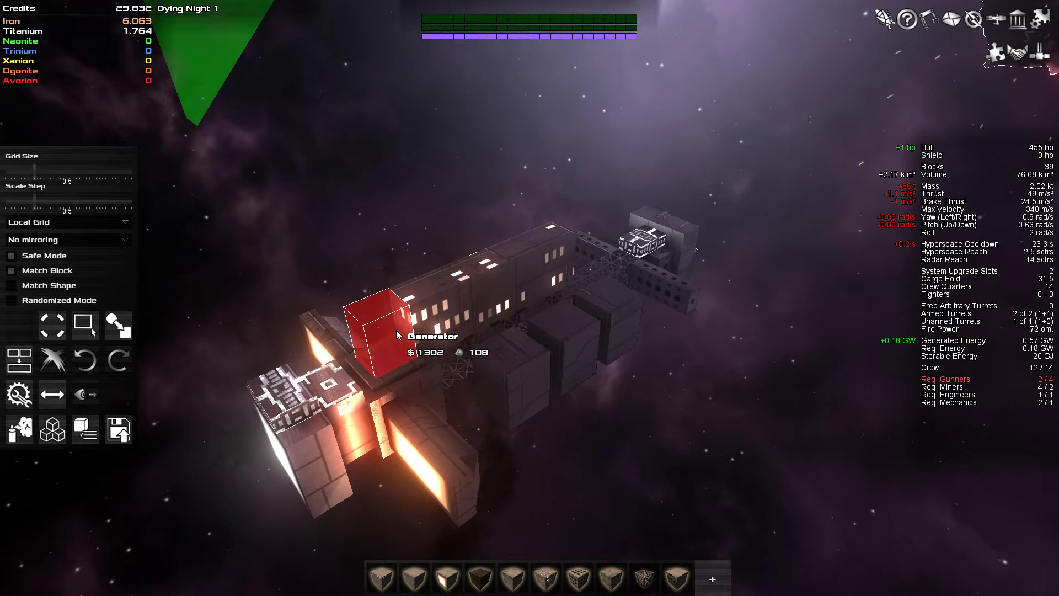
{"action": "scroll", "coordinate": [391, 338], "scroll_direction": "up", "scroll_amount": 3}
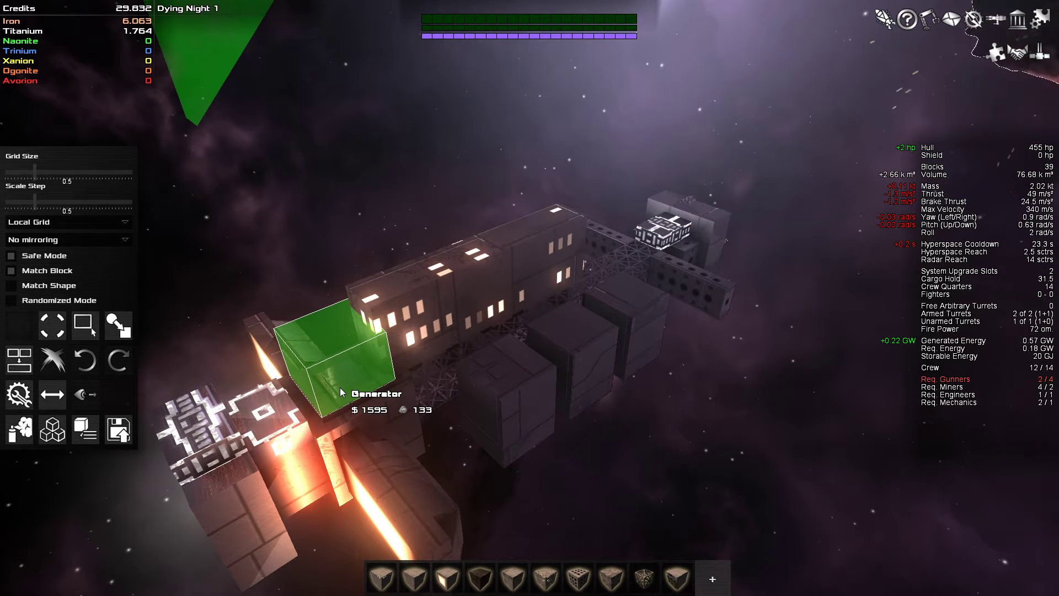
{"action": "key", "text": "ctrl"}
{"action": "left_click", "coordinate": [342, 387], "text": "ctrl"}
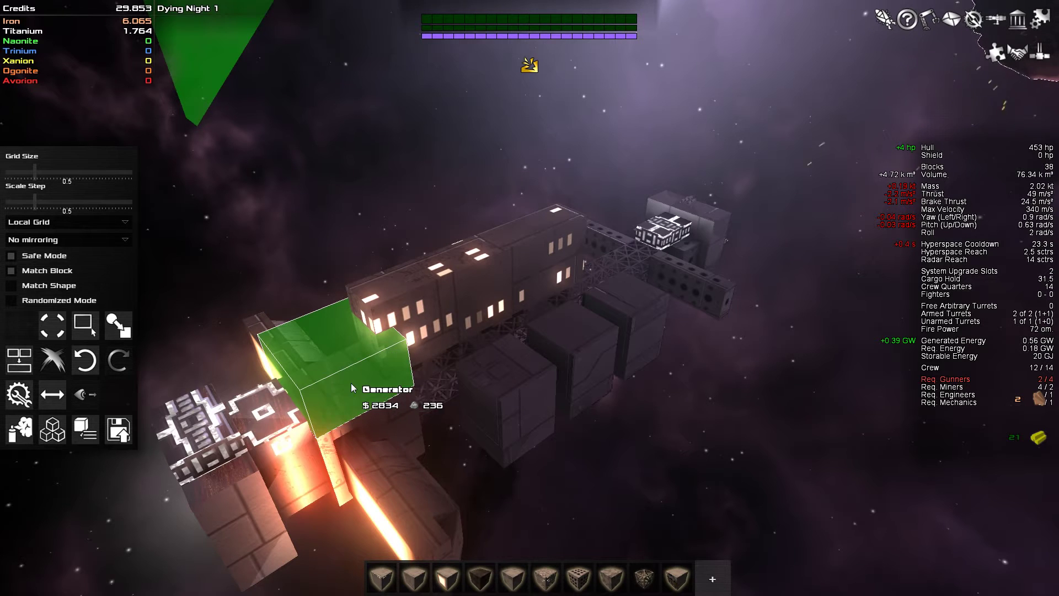
{"action": "left_click", "coordinate": [50, 271]}
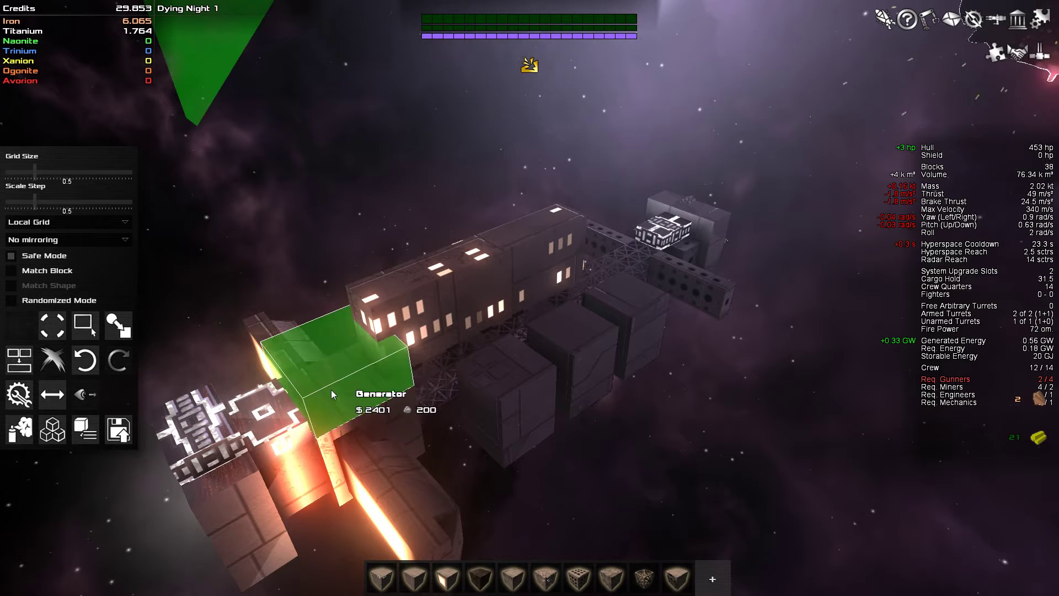
{"action": "scroll", "coordinate": [356, 387], "scroll_direction": "down", "scroll_amount": 1}
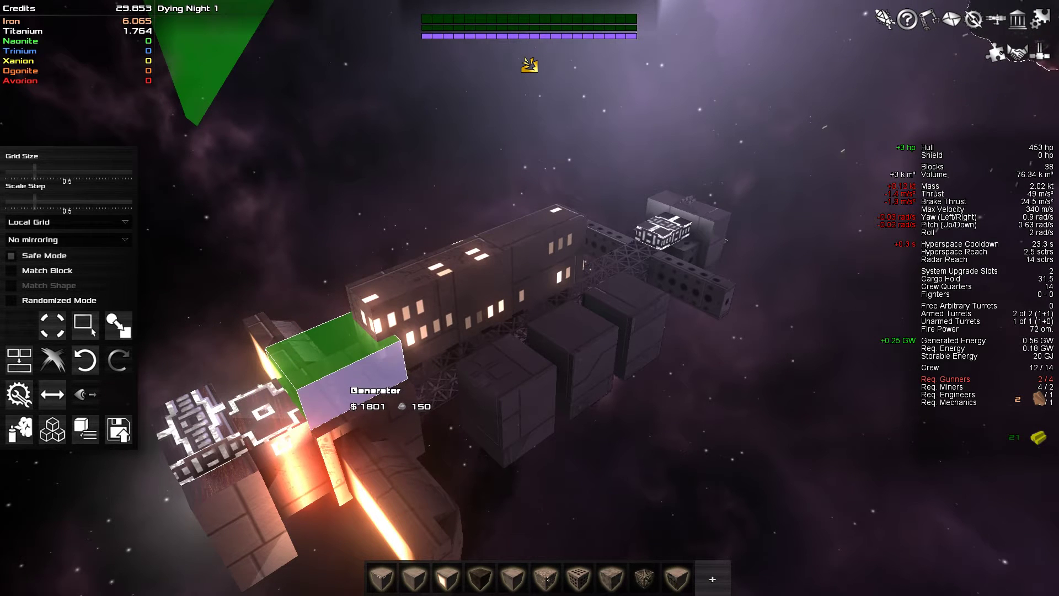
{"action": "scroll", "coordinate": [356, 387], "scroll_direction": "up", "scroll_amount": 1}
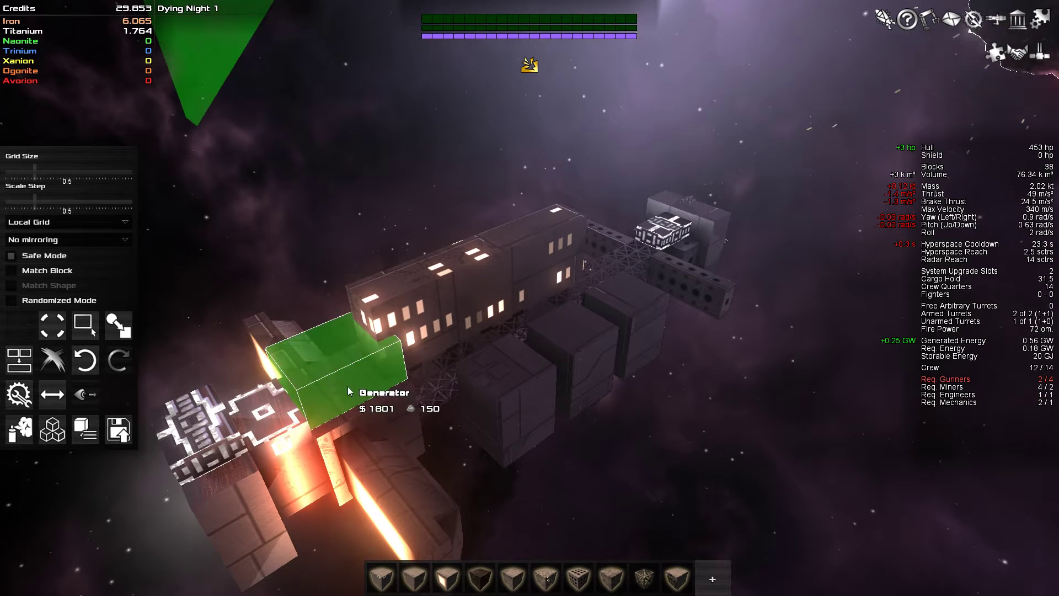
- Place the generator at grid size 0.25, reaching 0.75 GW, then leave build mode
{"action": "left_click_drag", "start_coordinate": [349, 391], "coordinate": [355, 323]}
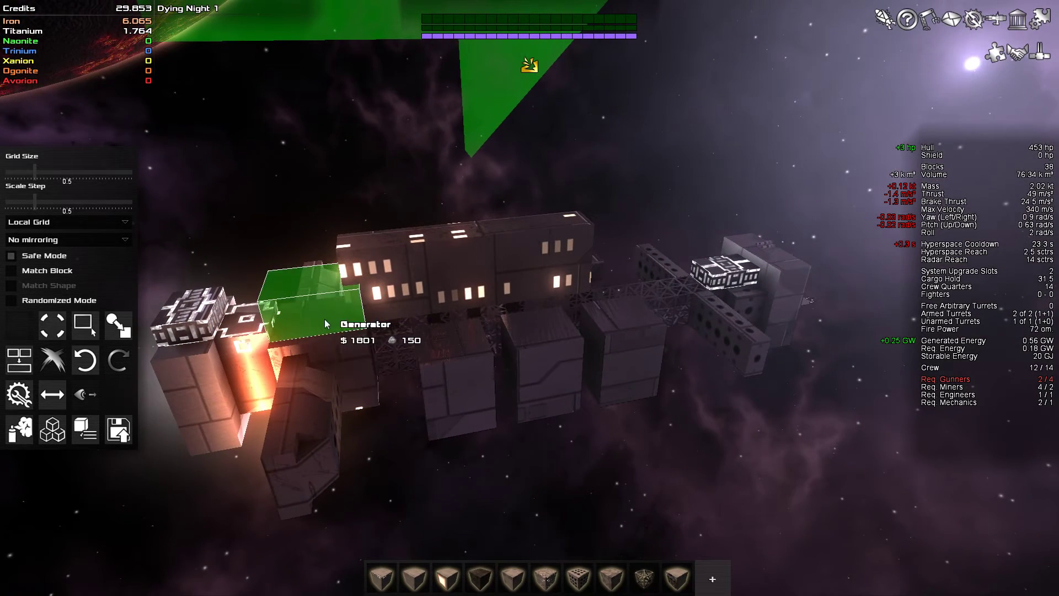
{"action": "left_click_drag", "start_coordinate": [301, 326], "coordinate": [345, 309]}
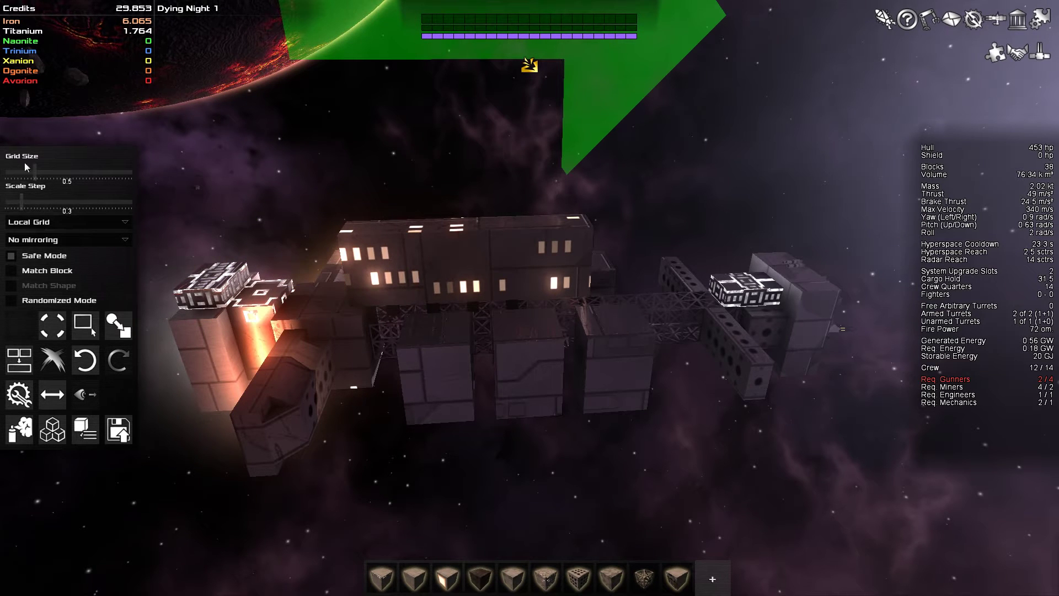
{"action": "left_click_drag", "start_coordinate": [22, 168], "coordinate": [21, 172]}
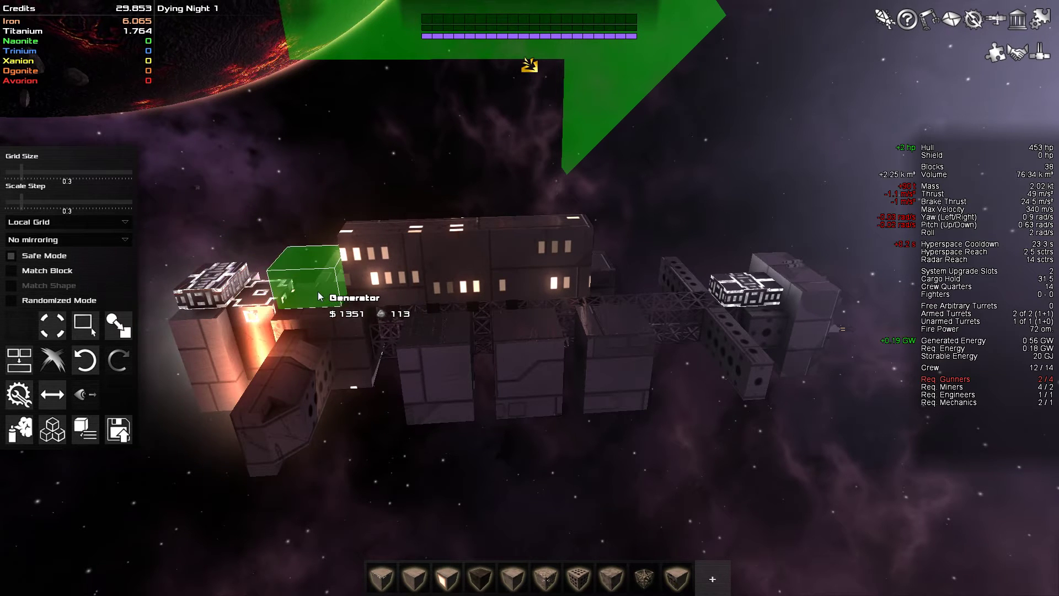
{"action": "left_click_drag", "start_coordinate": [329, 295], "coordinate": [192, 399]}
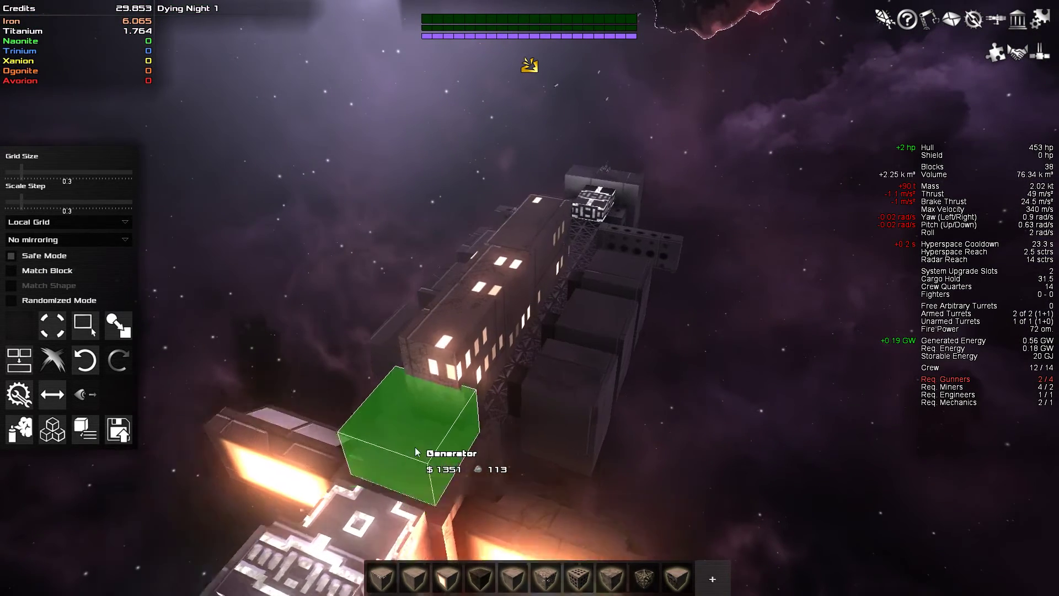
{"action": "left_click_drag", "start_coordinate": [429, 454], "coordinate": [367, 539]}
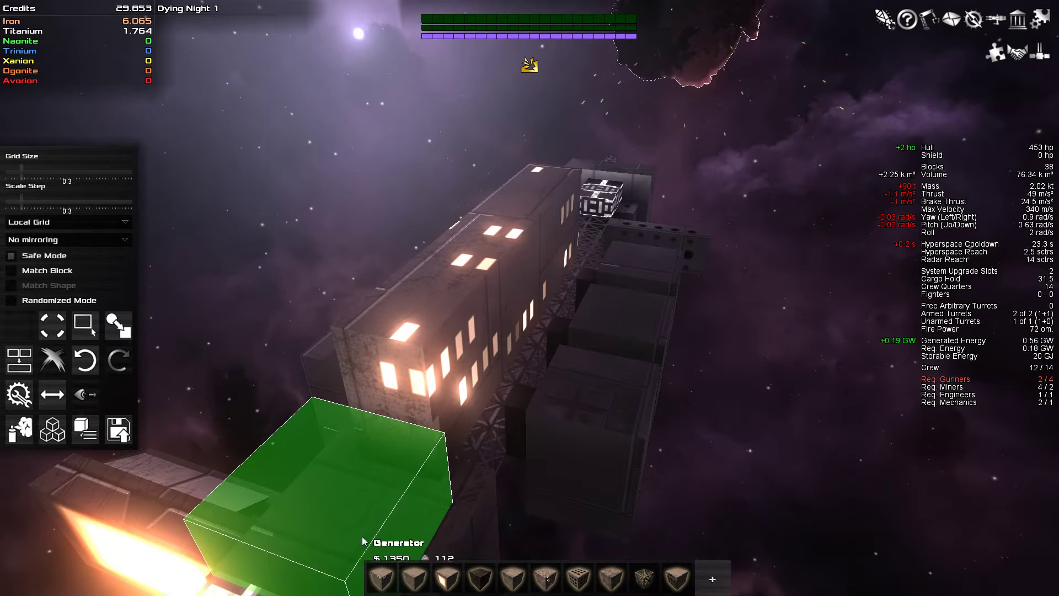
{"action": "left_click", "coordinate": [17, 173]}
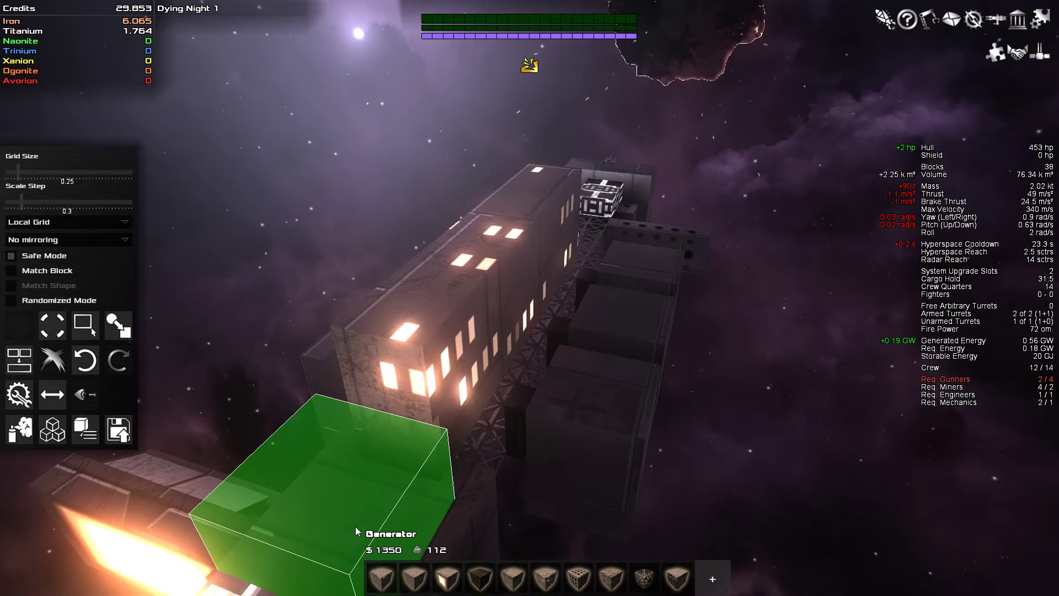
{"action": "left_click", "coordinate": [357, 529]}
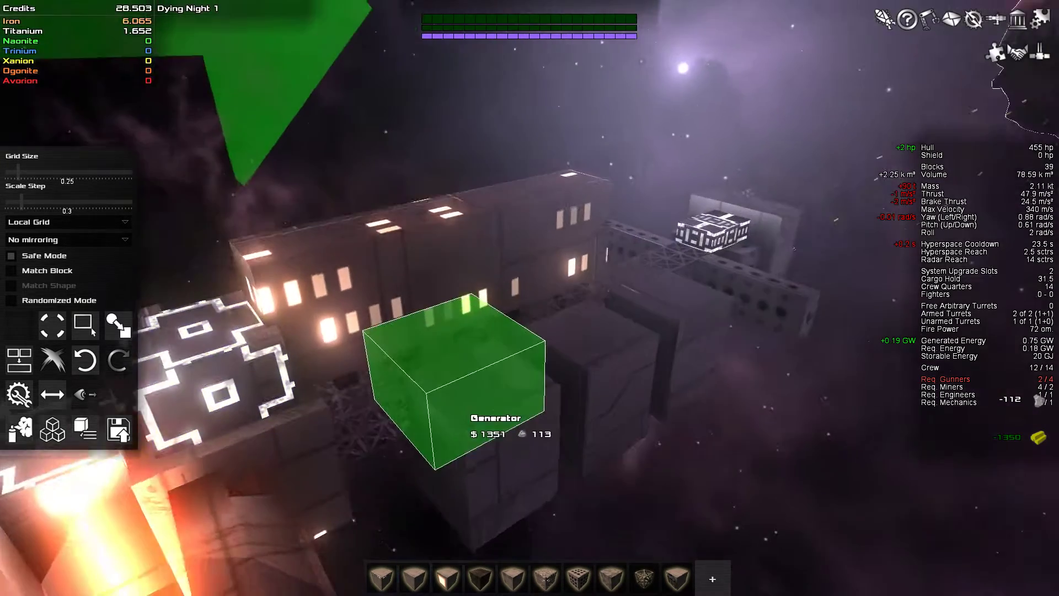
{"action": "left_click_drag", "start_coordinate": [612, 427], "coordinate": [642, 450]}
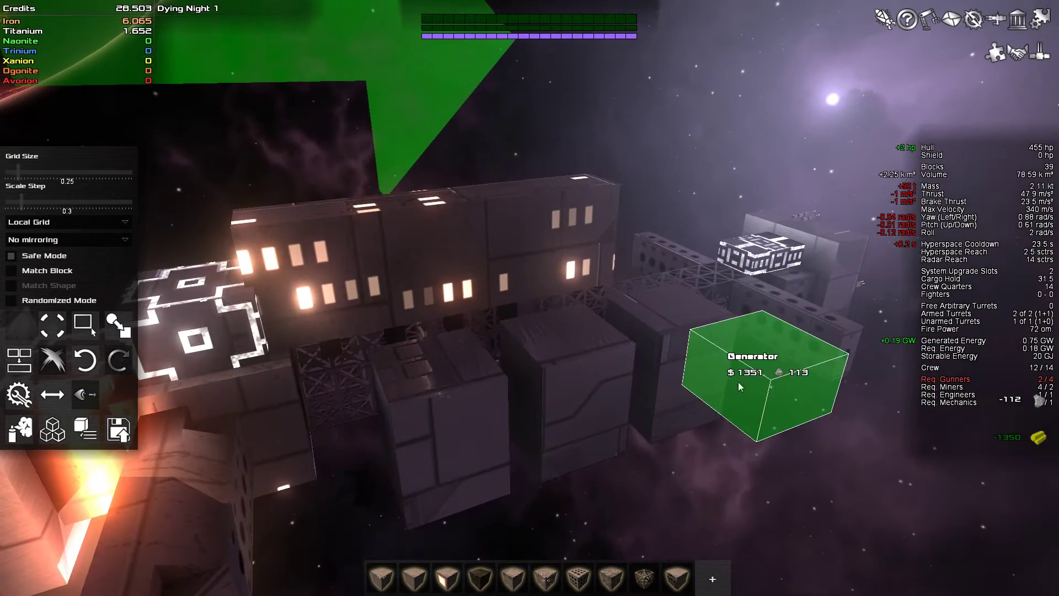
{"action": "key", "text": "b"}
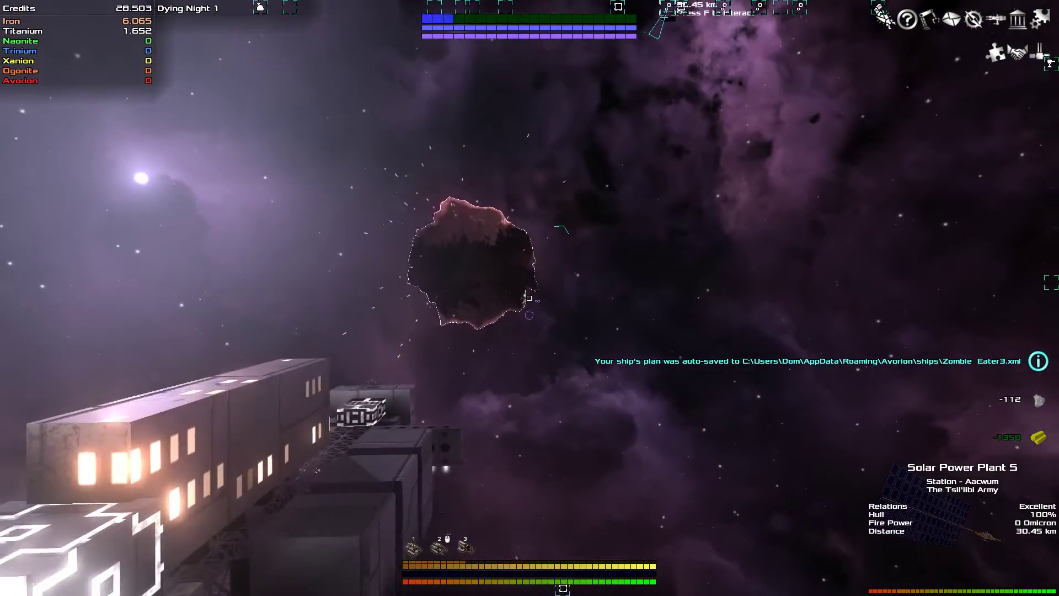
- Thrust forward toward the large asteroid, pulling away from Solar Power Plant 5
{"action": "key", "text": "w"}
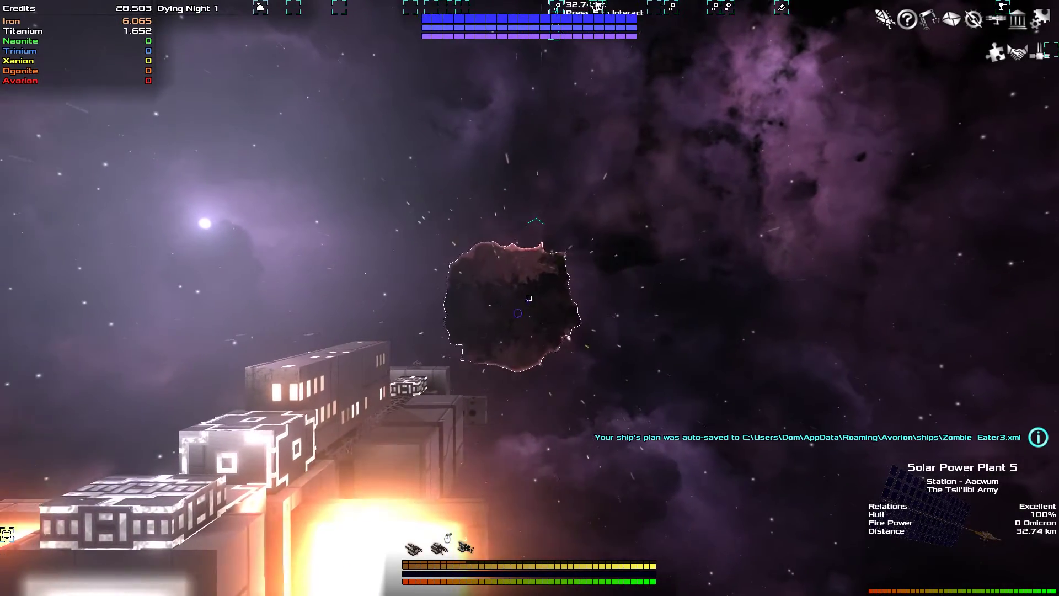
{"action": "key", "text": "b"}
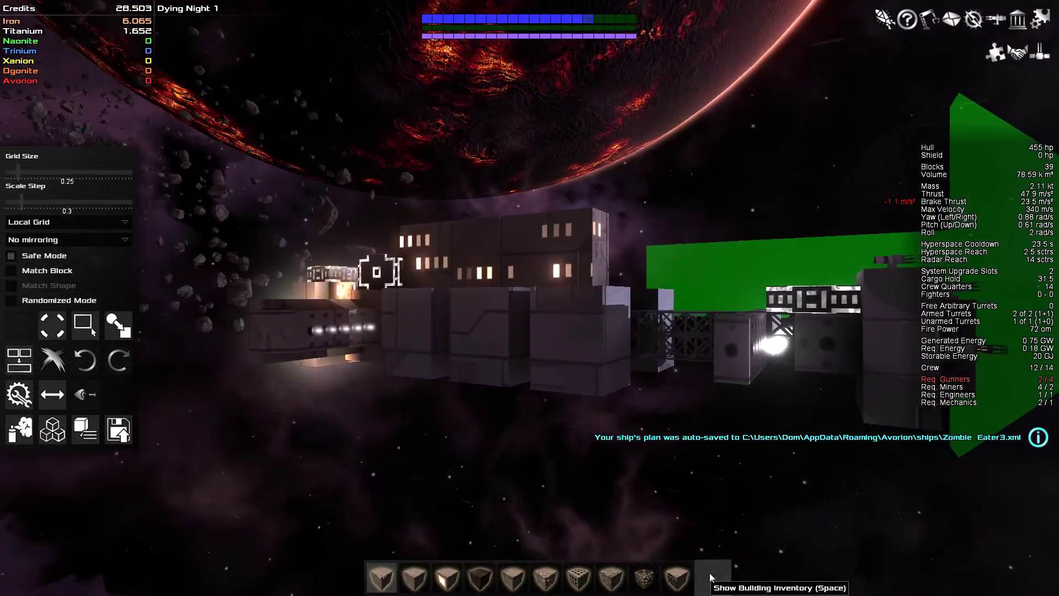
{"action": "left_click", "coordinate": [709, 573]}
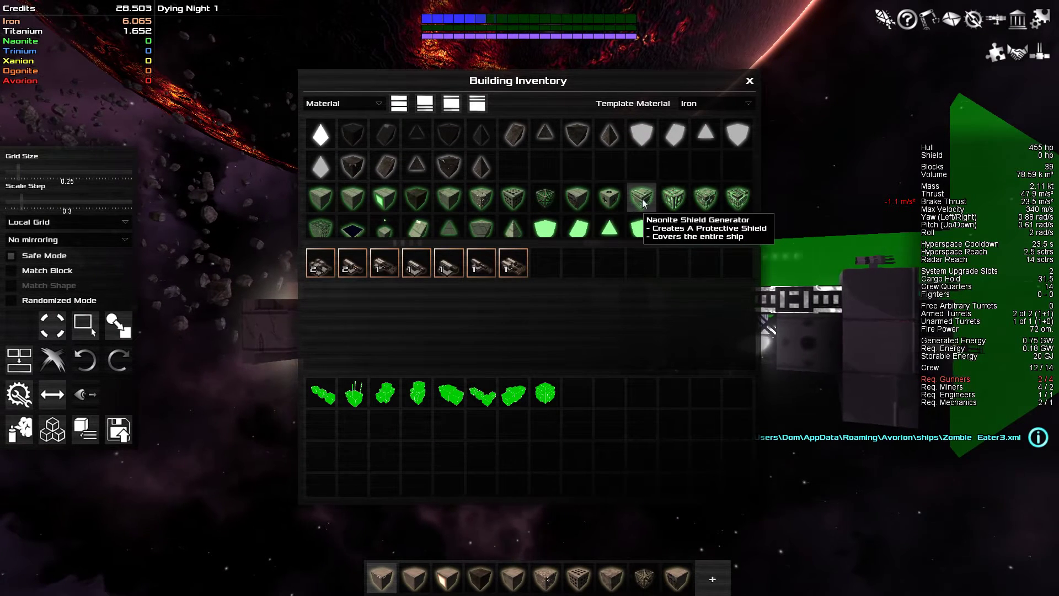
{"action": "scroll", "coordinate": [637, 203], "scroll_direction": "down", "scroll_amount": 1}
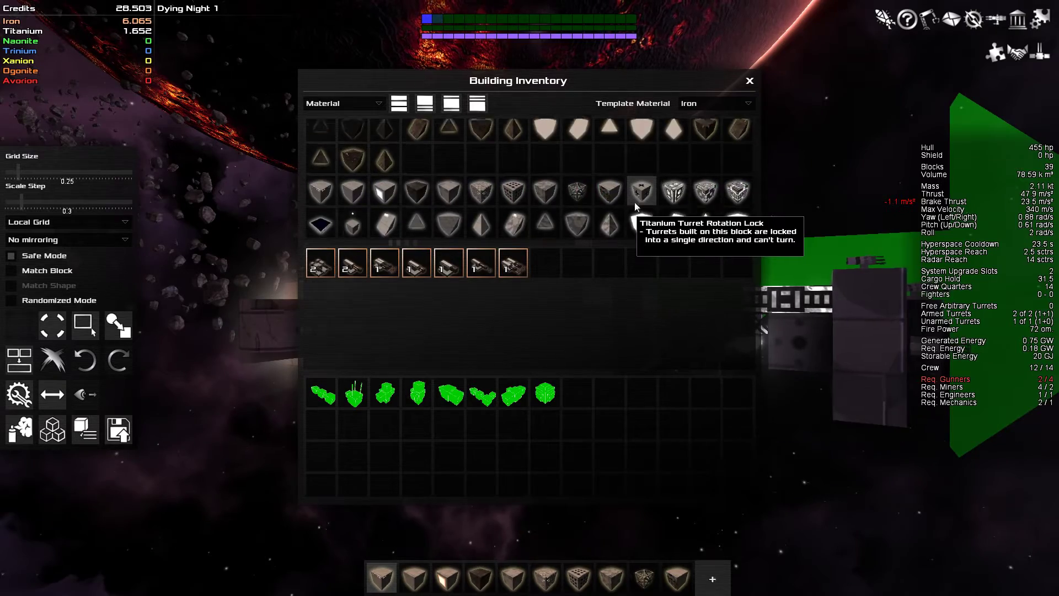
{"action": "scroll", "coordinate": [637, 203], "scroll_direction": "up", "scroll_amount": 2}
{"action": "key", "text": "Escape"}
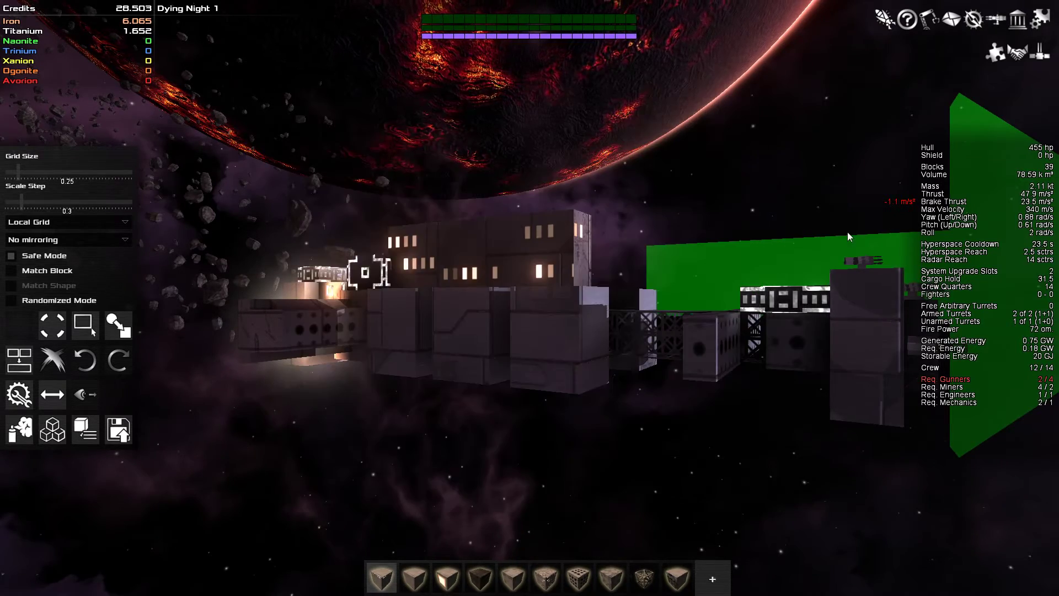
{"action": "key", "text": "b"}
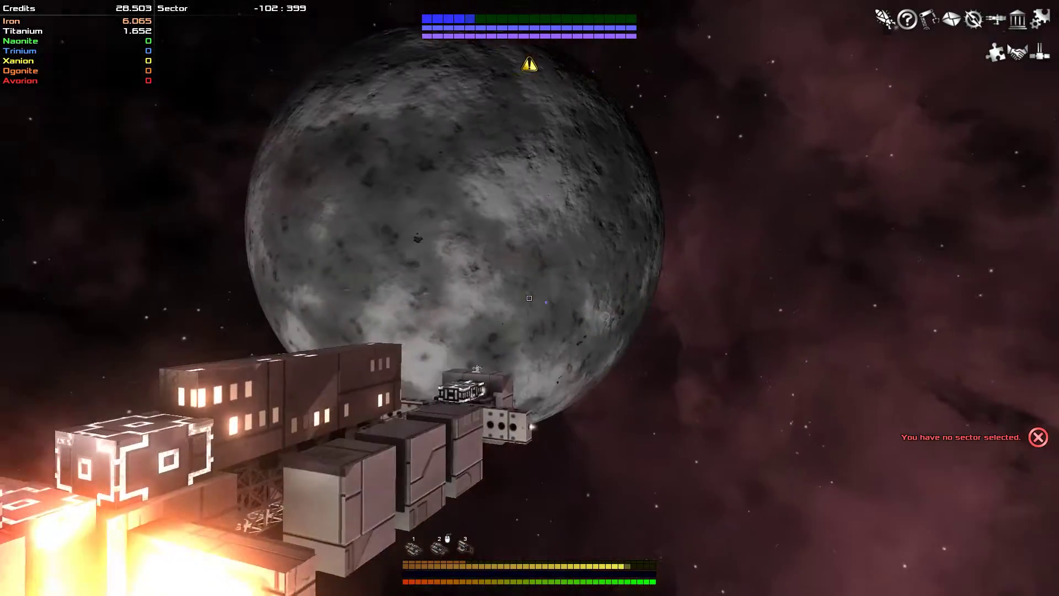
- Enter sector -101:397's unknown energy signature into the Nav-Computer as the jump destination
{"action": "key", "text": "m"}
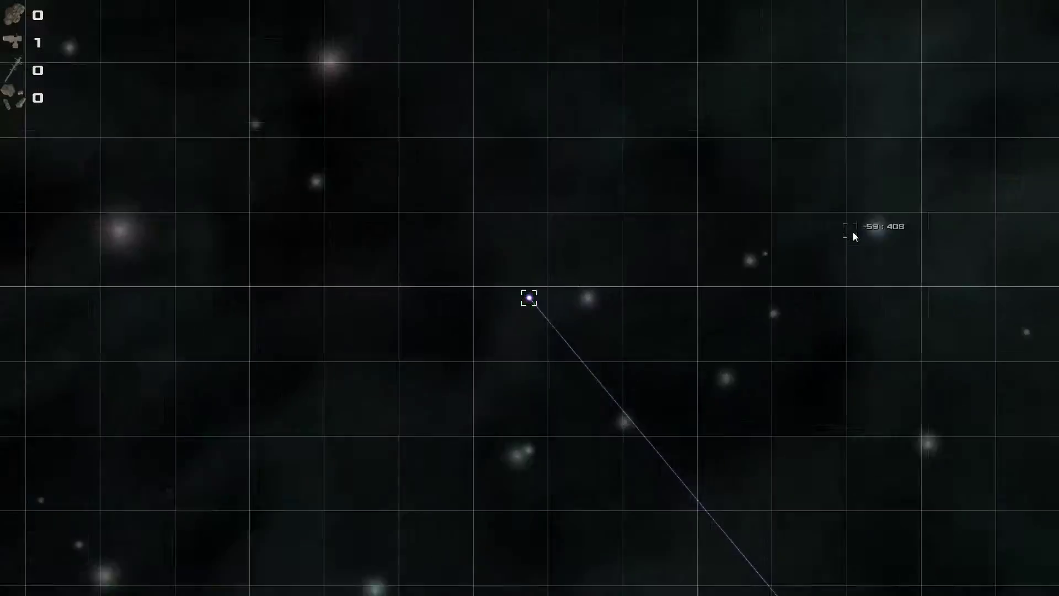
{"action": "scroll", "coordinate": [646, 293], "scroll_direction": "up", "scroll_amount": 5}
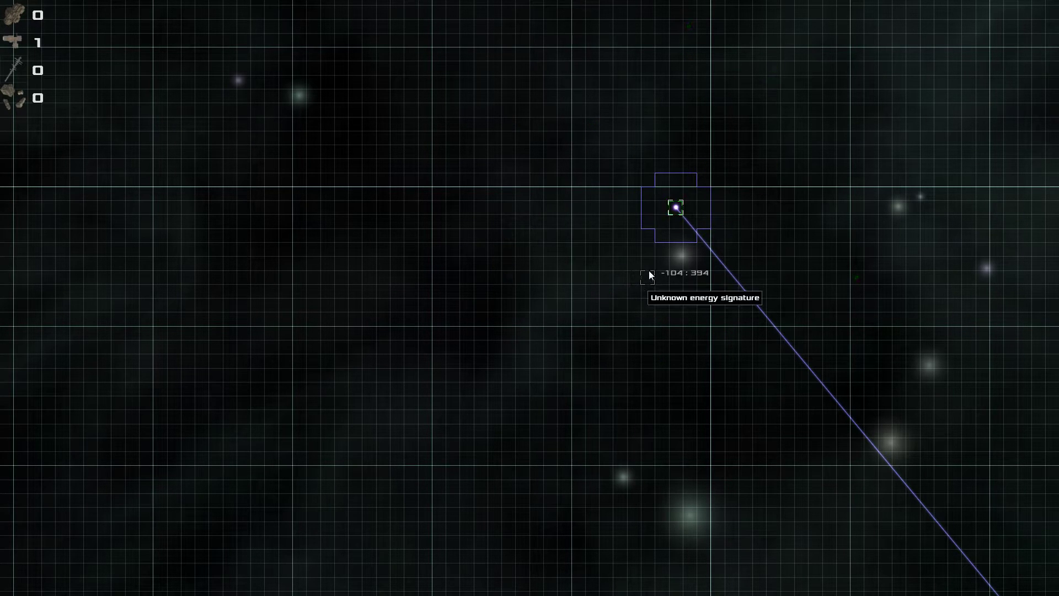
{"action": "right_click", "coordinate": [685, 236]}
{"action": "left_click", "coordinate": [711, 238]}
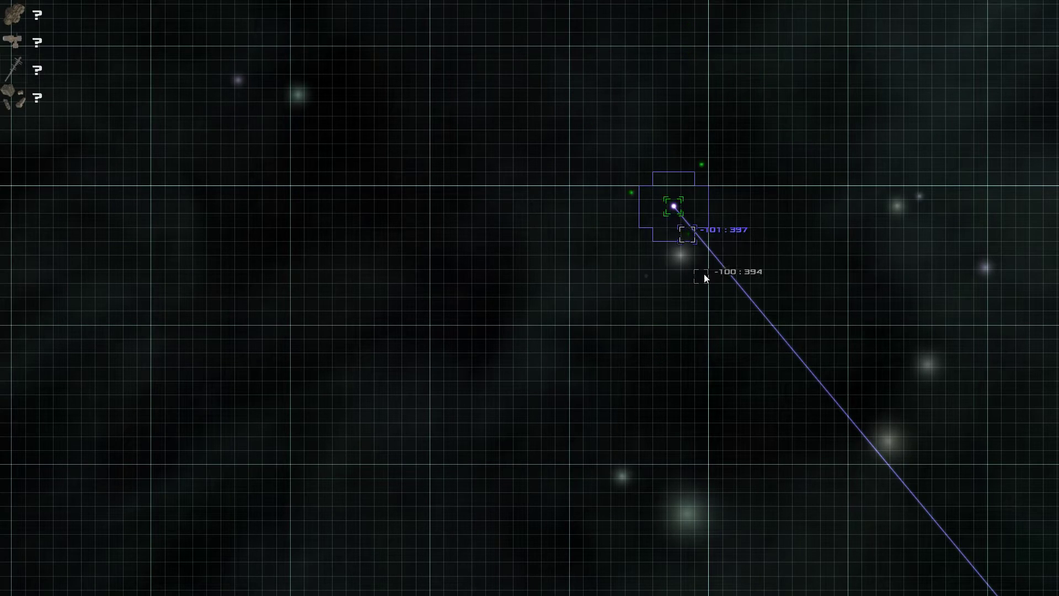
{"action": "key", "text": "m"}
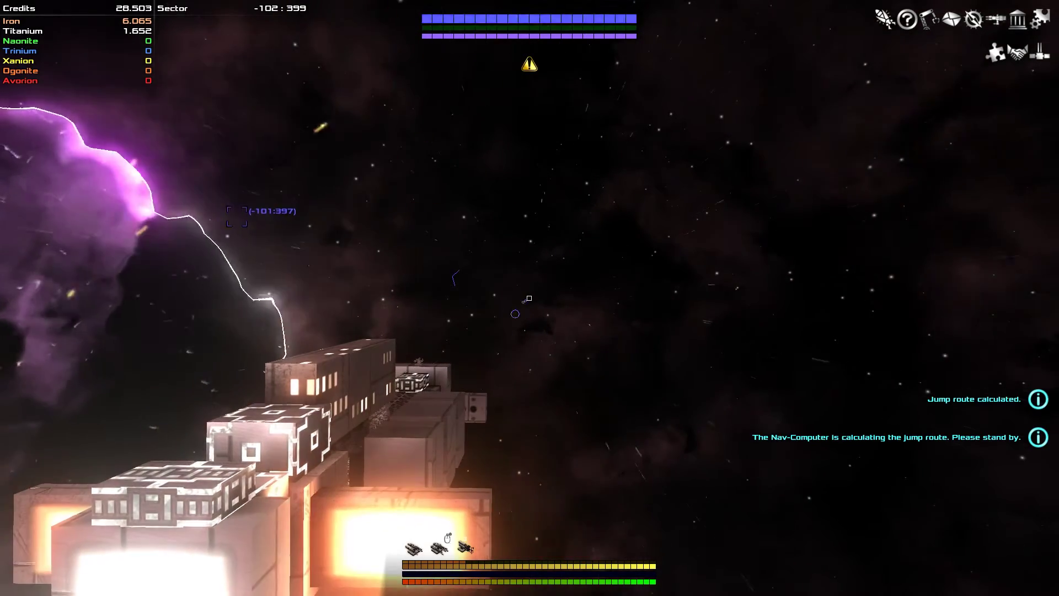
- Glance at the map, inventory and build mode, then dismiss loading tips in sector -102:399
{"action": "key", "text": "m"}
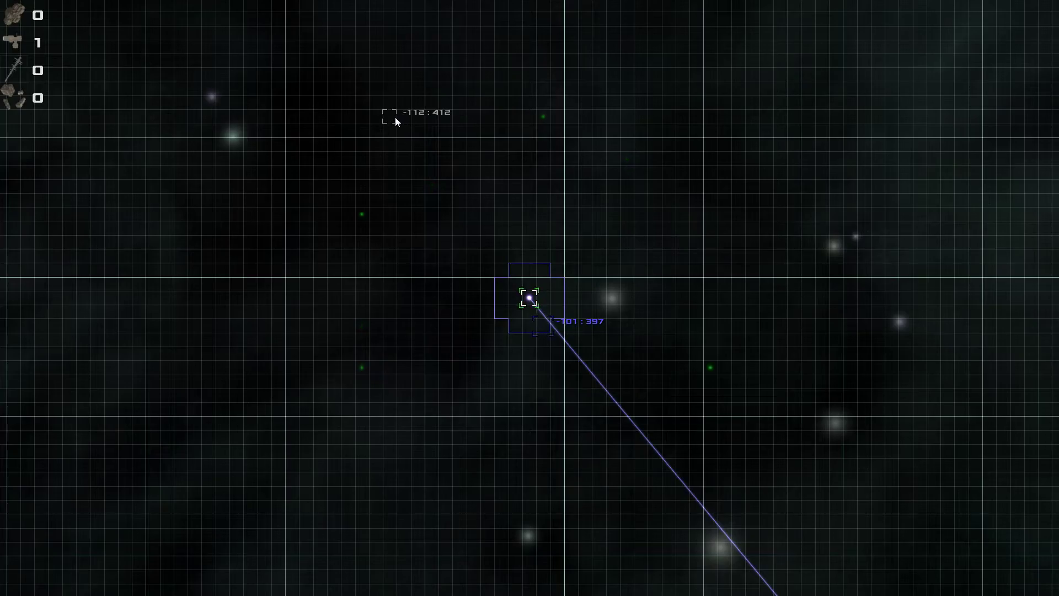
{"action": "key", "text": "m"}
{"action": "key", "text": "i"}
{"action": "key", "text": "i"}
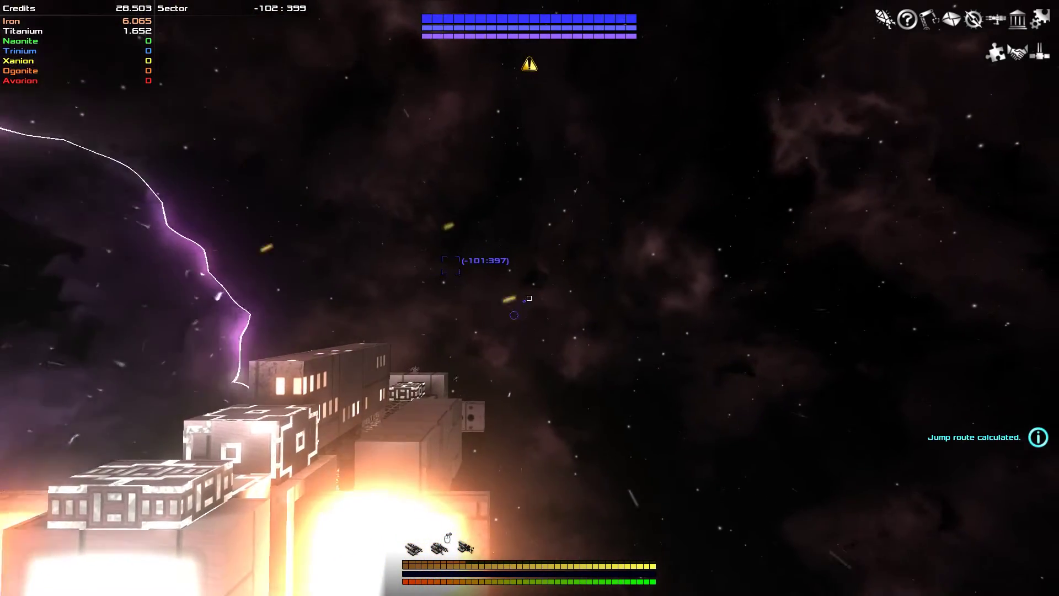
{"action": "key", "text": "b"}
{"action": "key", "text": "b"}
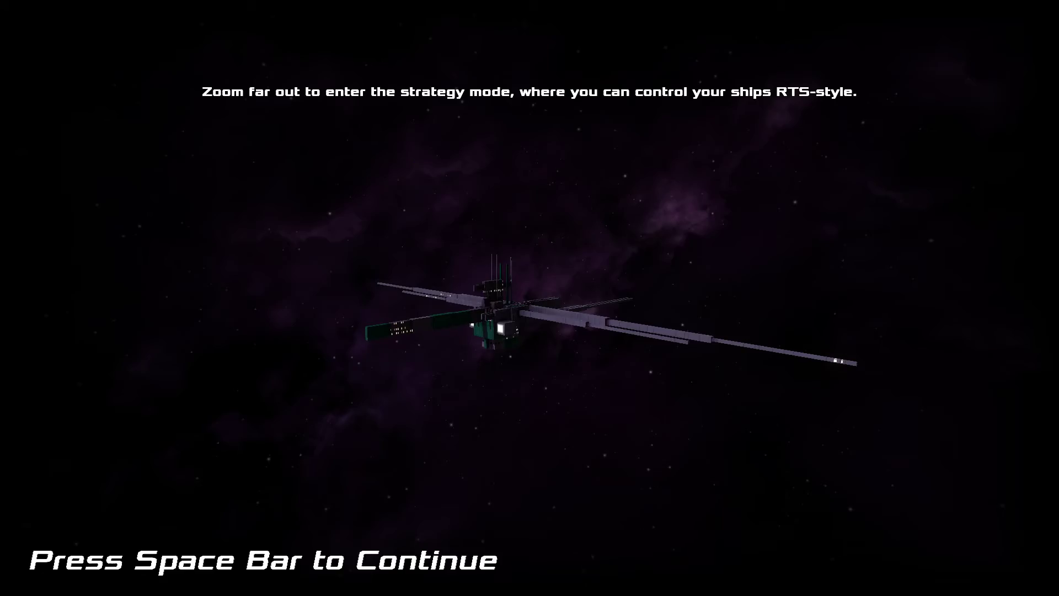
{"action": "key", "text": "space"}
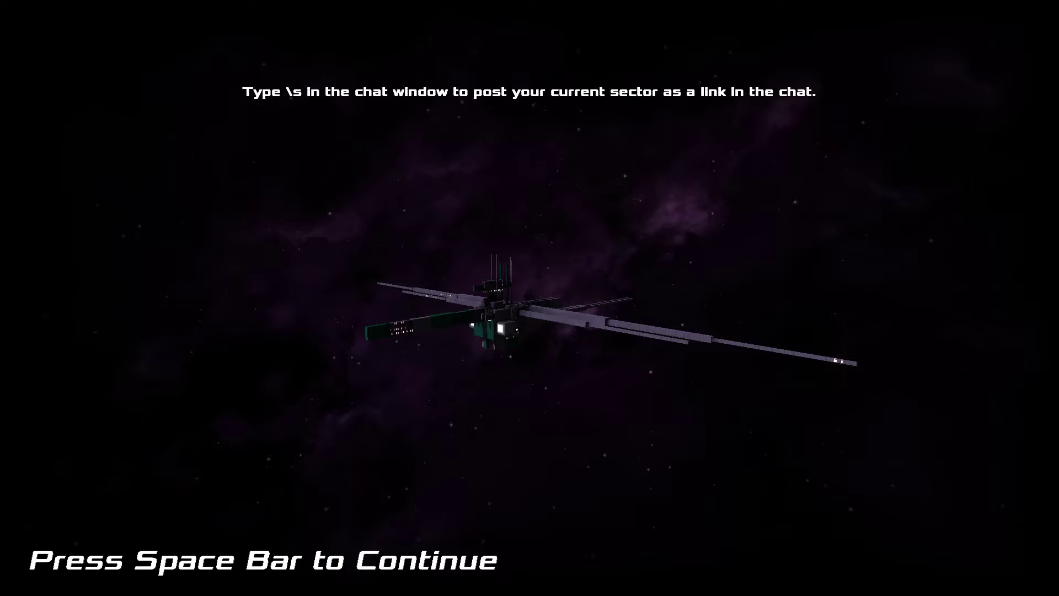
{"action": "key", "text": "space"}
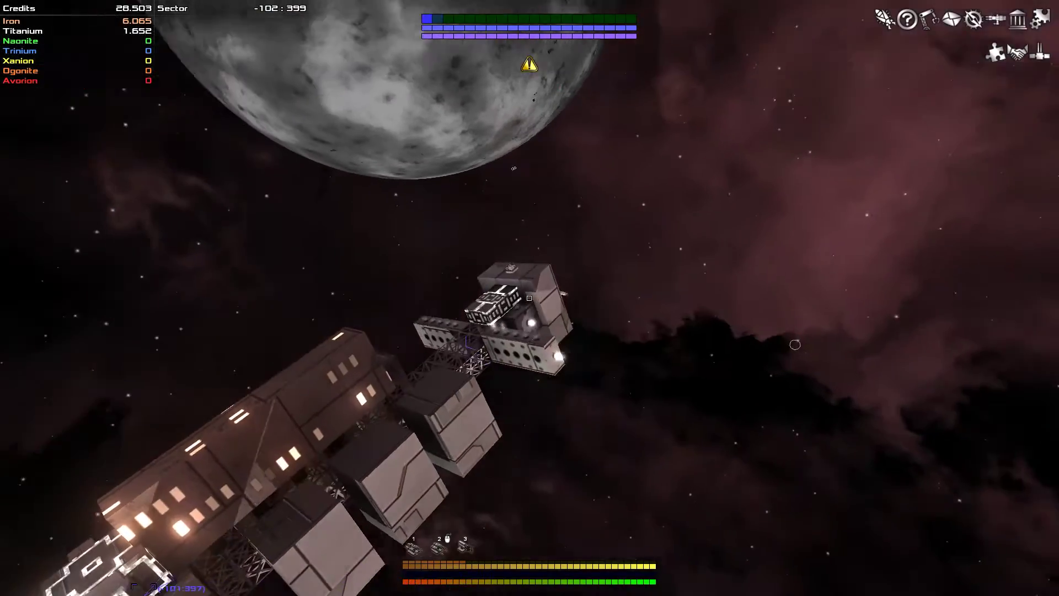
- Retake control and boost the ship past 500 m/s toward the -101:397 marker
{"action": "key", "text": "w"}
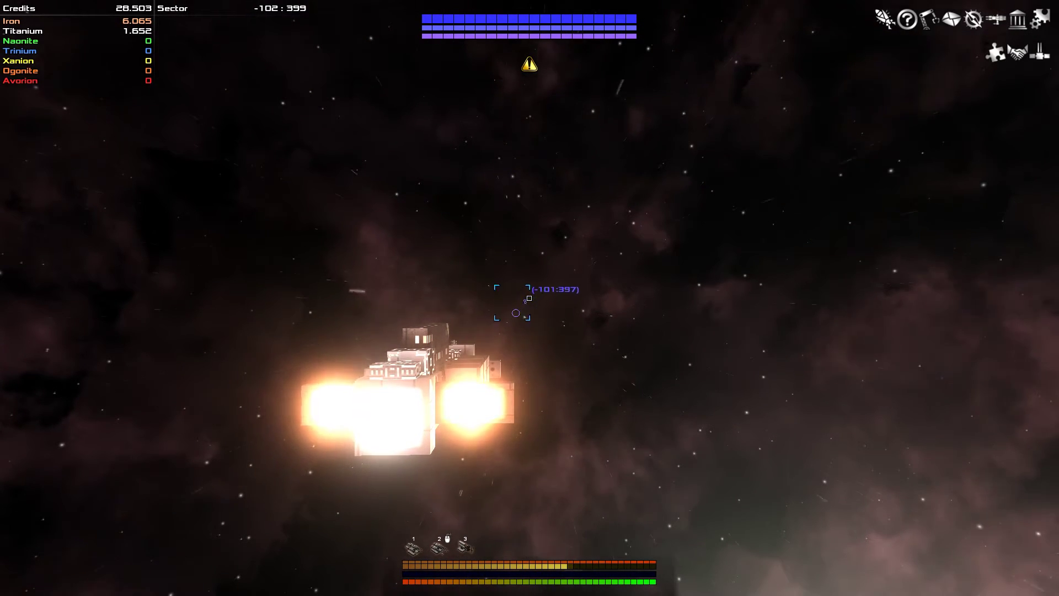
{"action": "key", "text": "shift"}
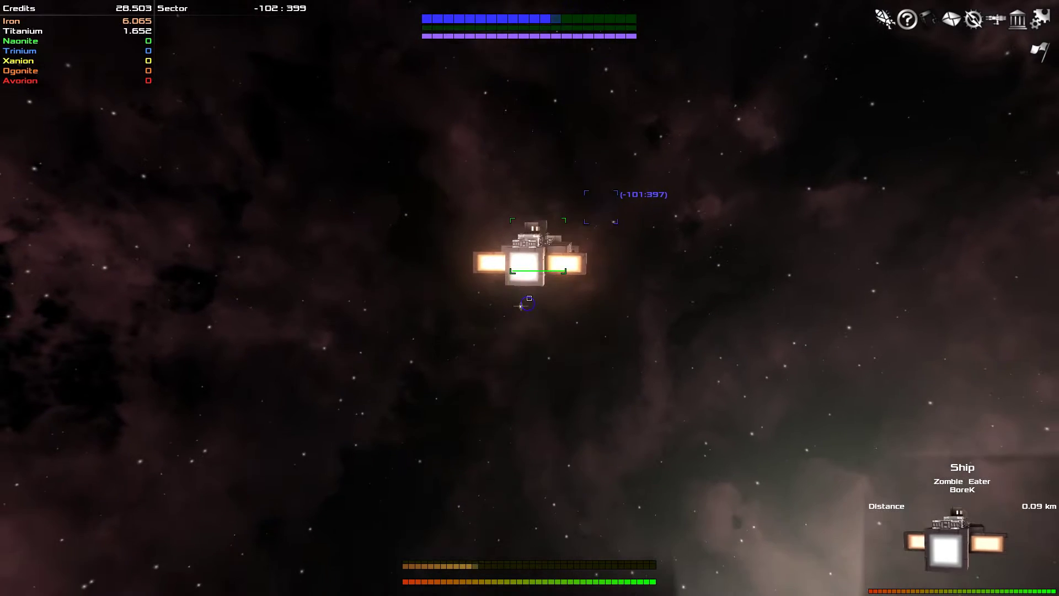
{"action": "key", "text": "t"}
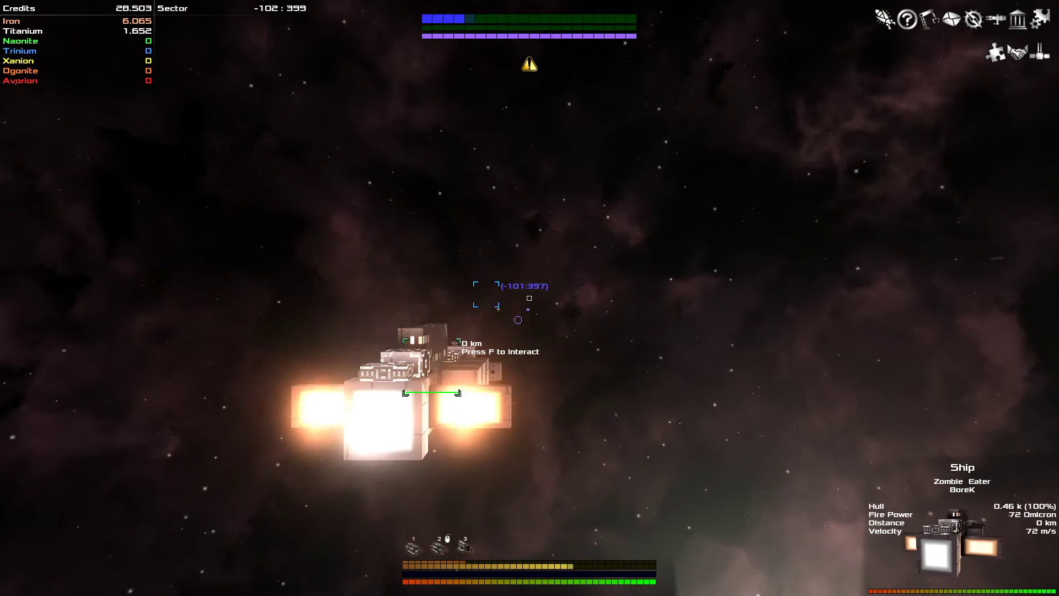
{"action": "key", "text": "w"}
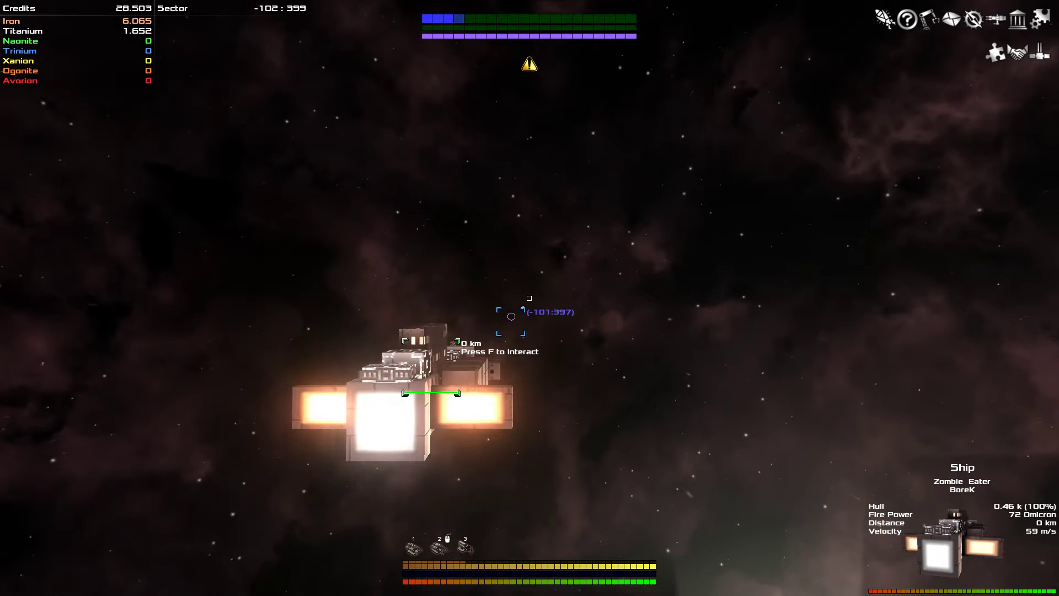
{"action": "key", "text": "shift"}
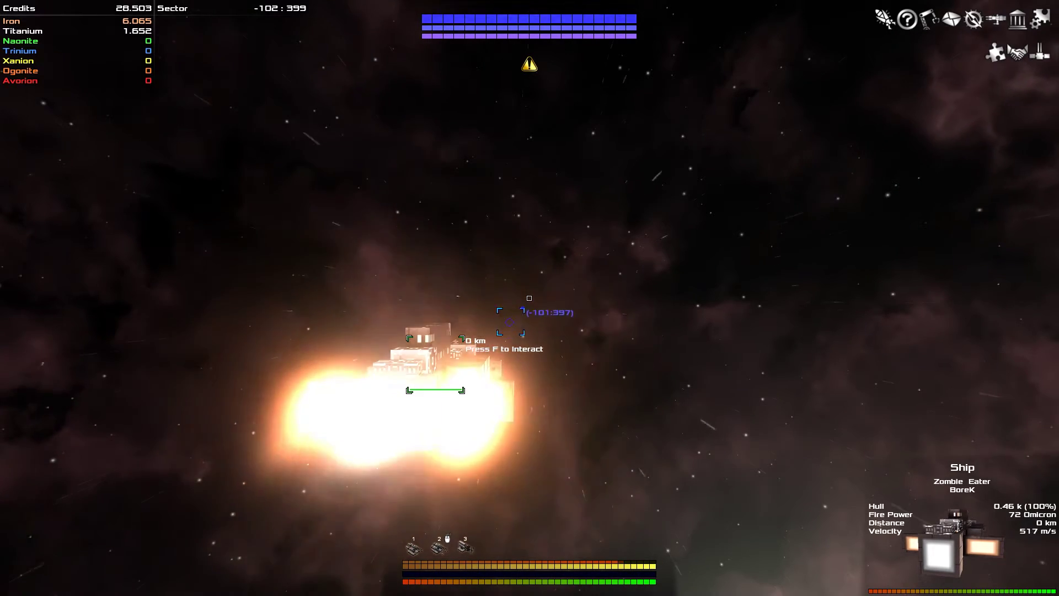
{"action": "key", "text": "m"}
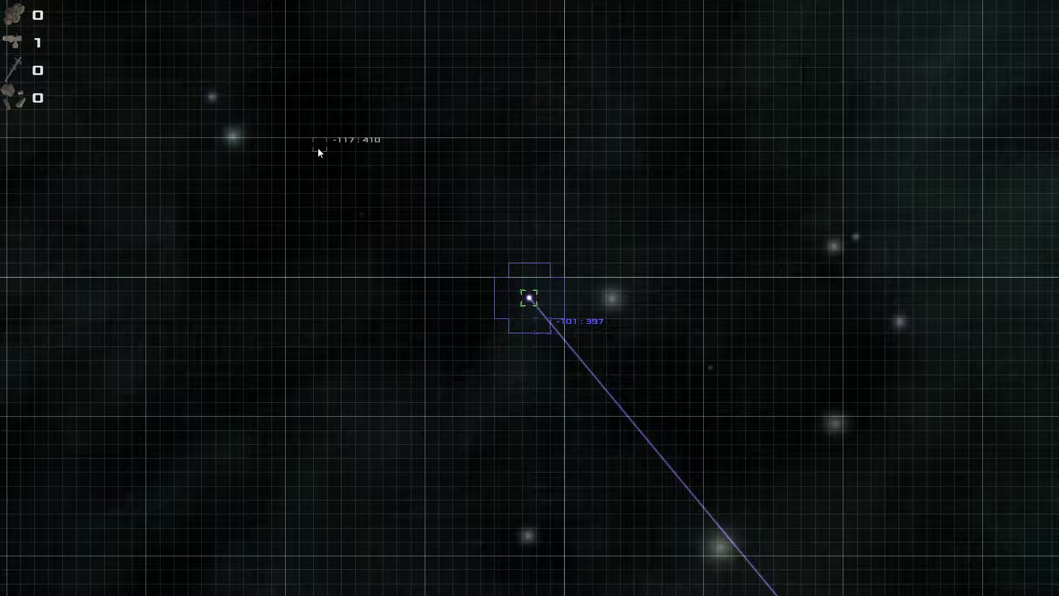
- Mark neighbouring sector -102:398 as the jump destination and resume flight
{"action": "right_click", "coordinate": [529, 311]}
{"action": "left_click", "coordinate": [550, 318]}
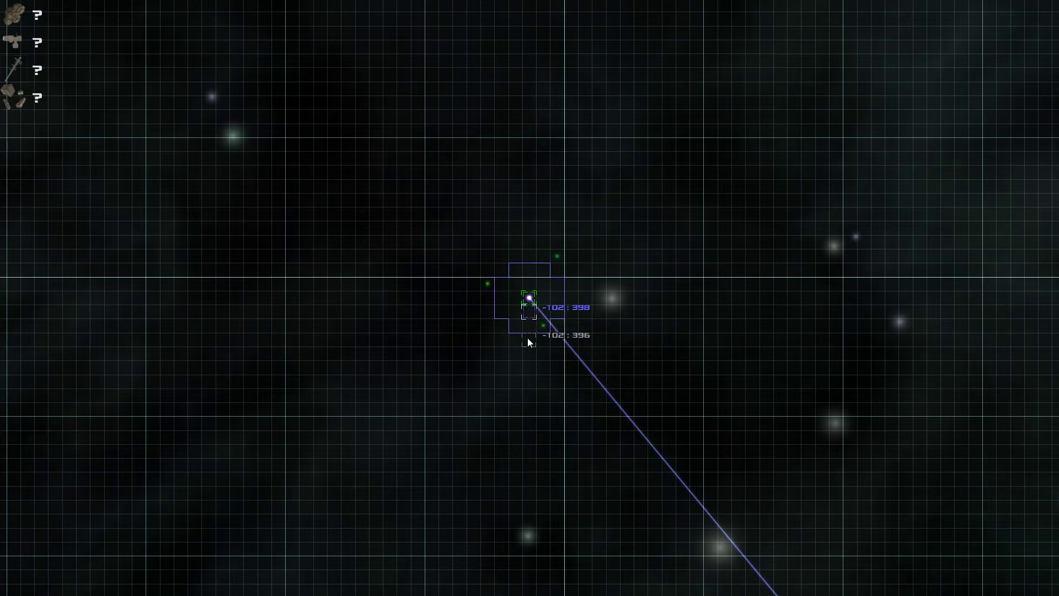
{"action": "key", "text": "m"}
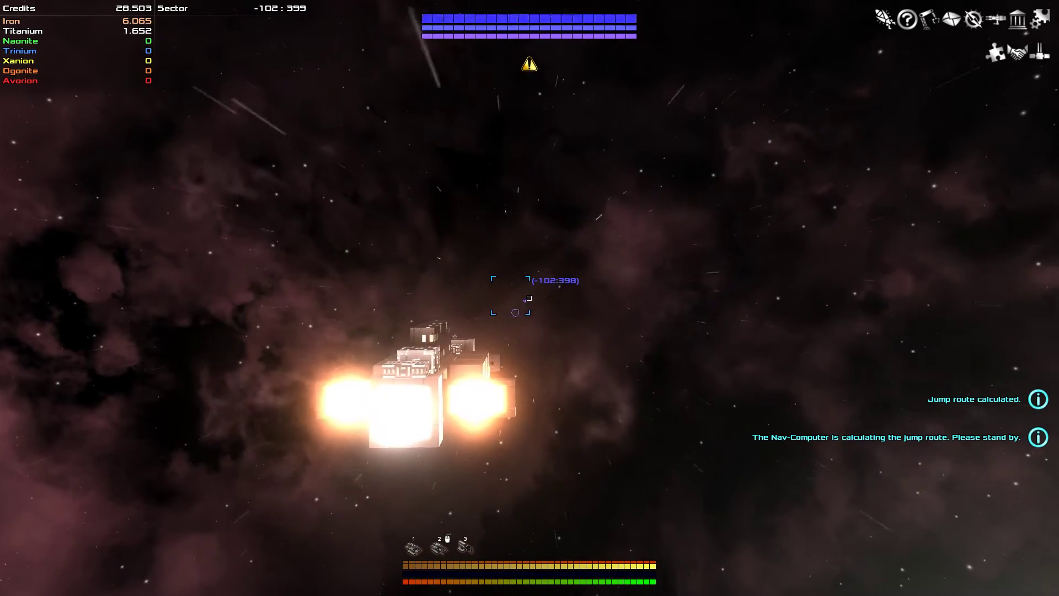
- Boost into Epic Perpetuity III, dismiss the loading tip and check the galaxy map
{"action": "key", "text": "shift"}
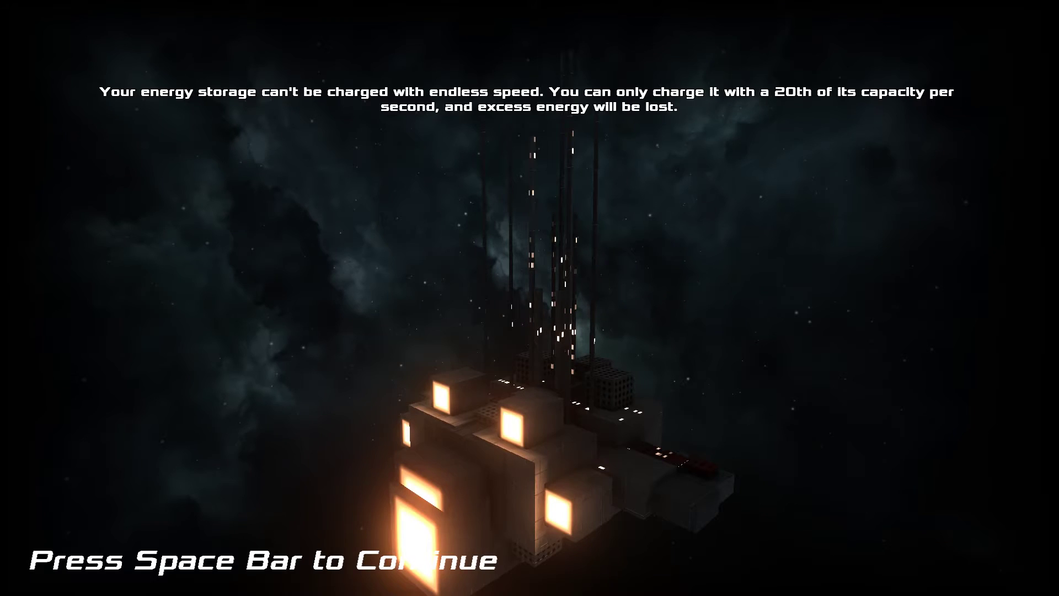
{"action": "key", "text": "space"}
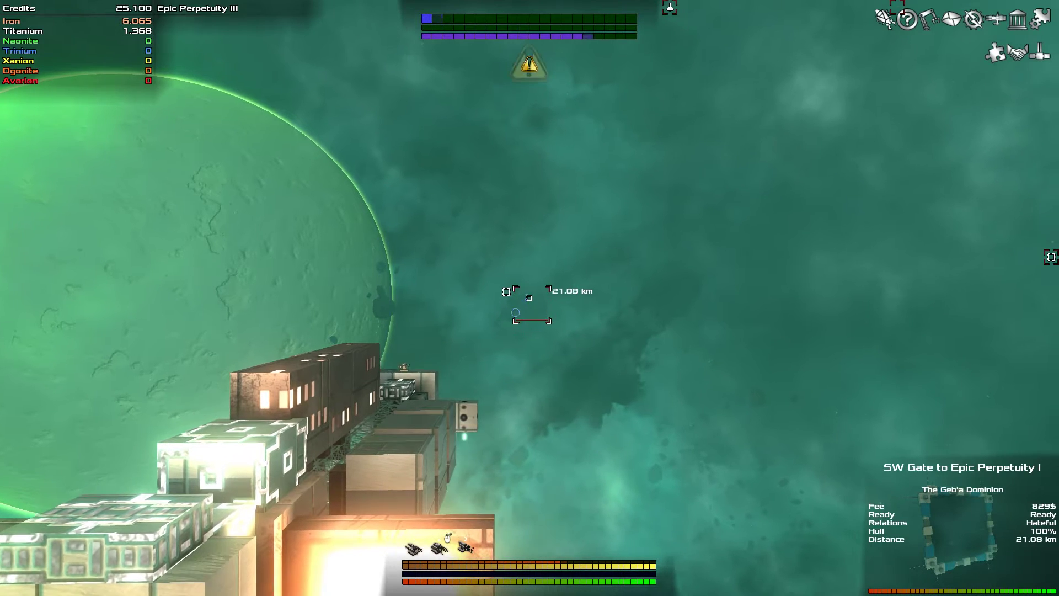
{"action": "key", "text": "m"}
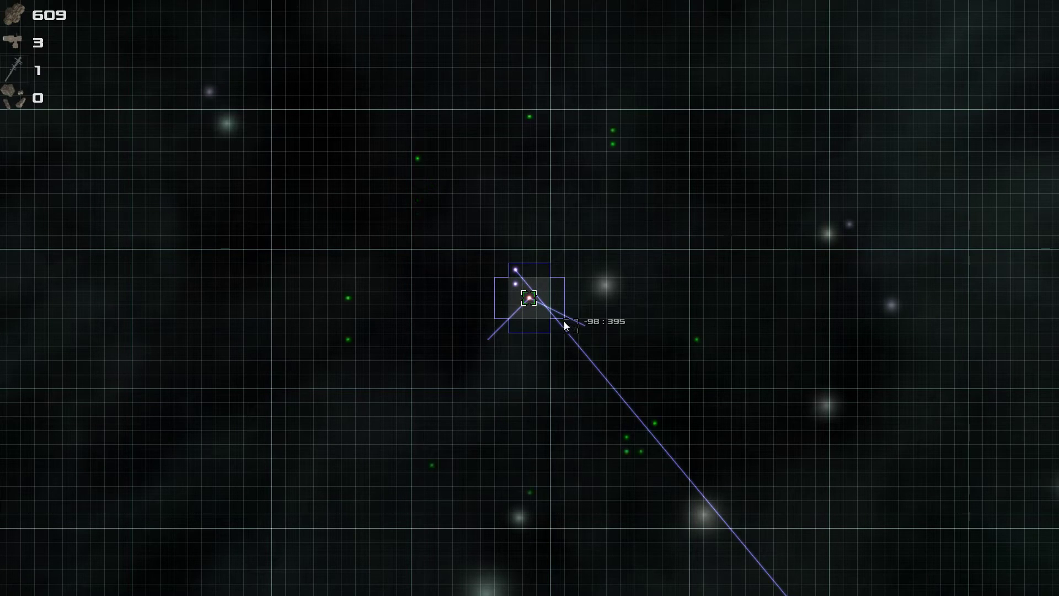
{"action": "mouse_move", "coordinate": [528, 298]}
{"action": "key", "text": "m"}
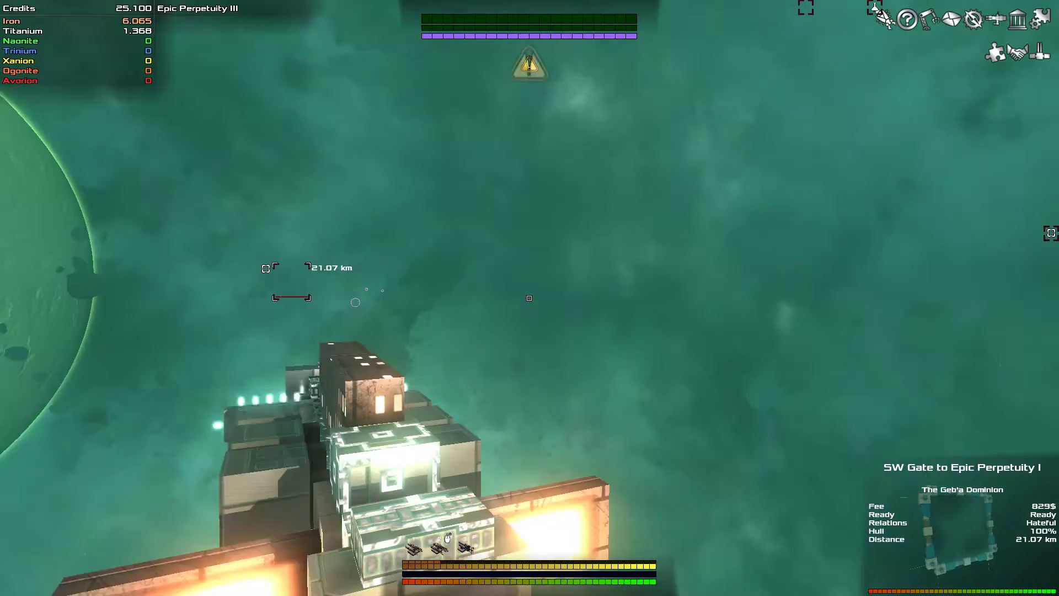
- Target the SW Gate to Epic Perpetuity I and fly through it
{"action": "left_click", "coordinate": [528, 298]}
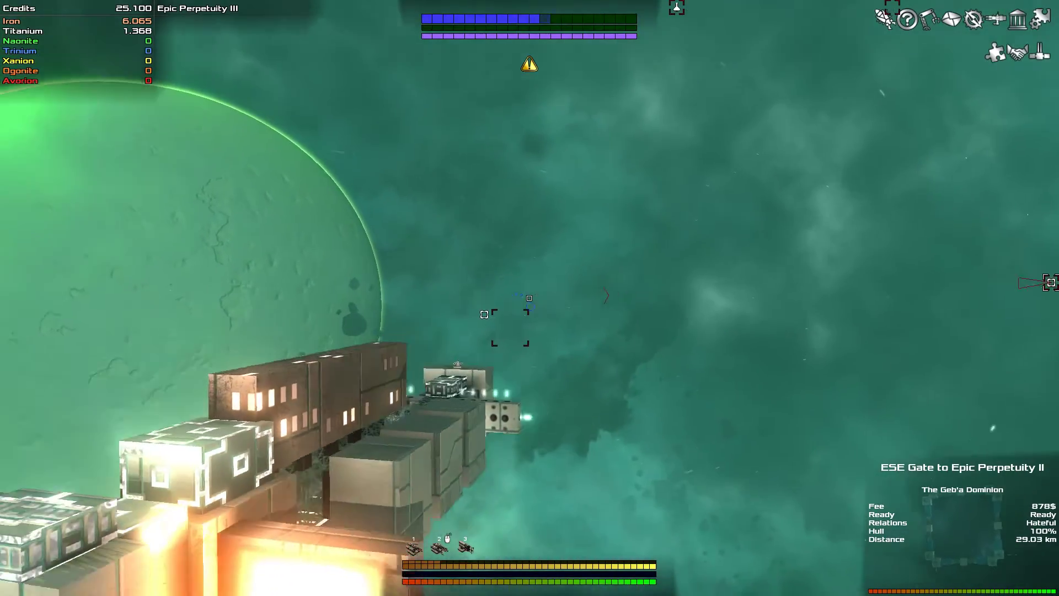
{"action": "left_click", "coordinate": [528, 298]}
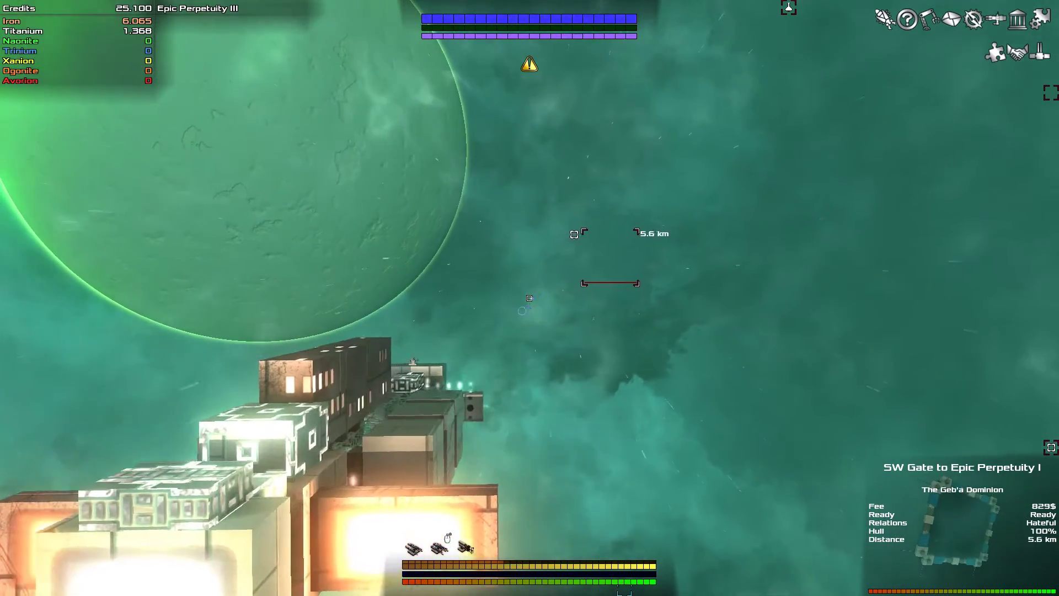
{"action": "key", "text": "m"}
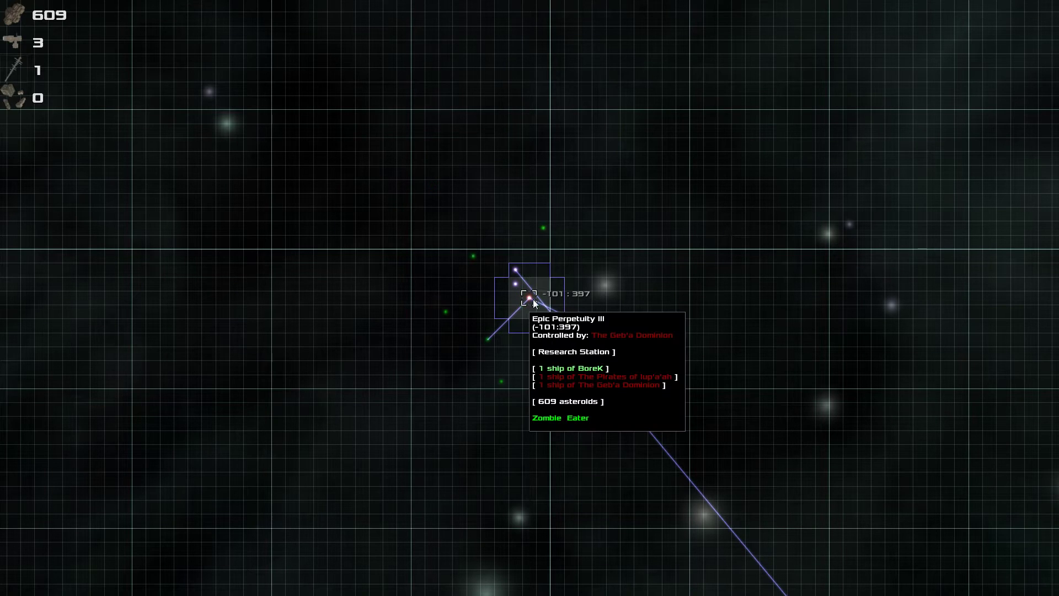
{"action": "mouse_move", "coordinate": [528, 300]}
{"action": "key", "text": "m"}
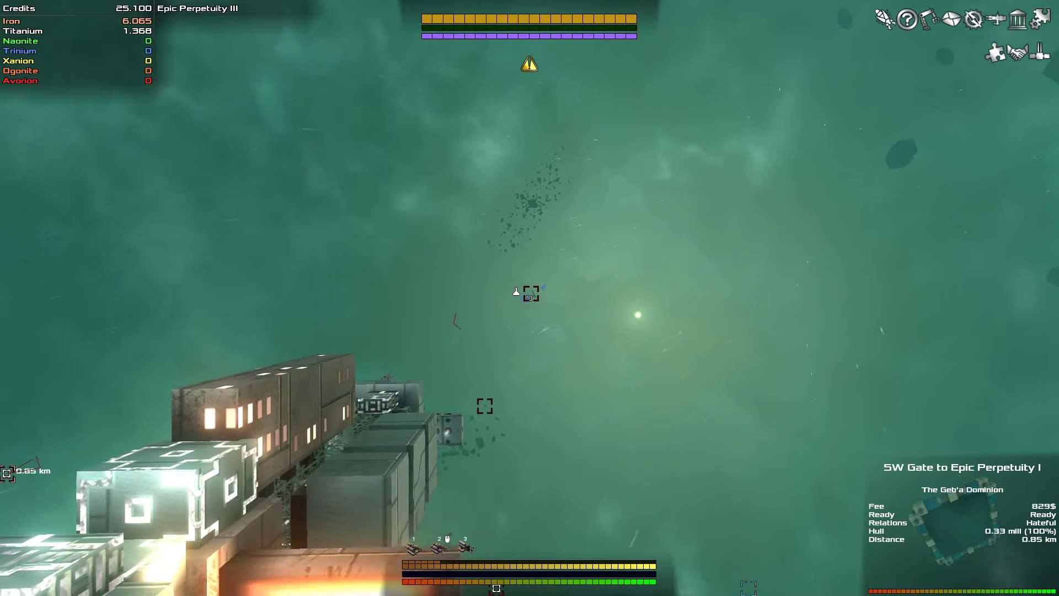
{"action": "key", "text": "t"}
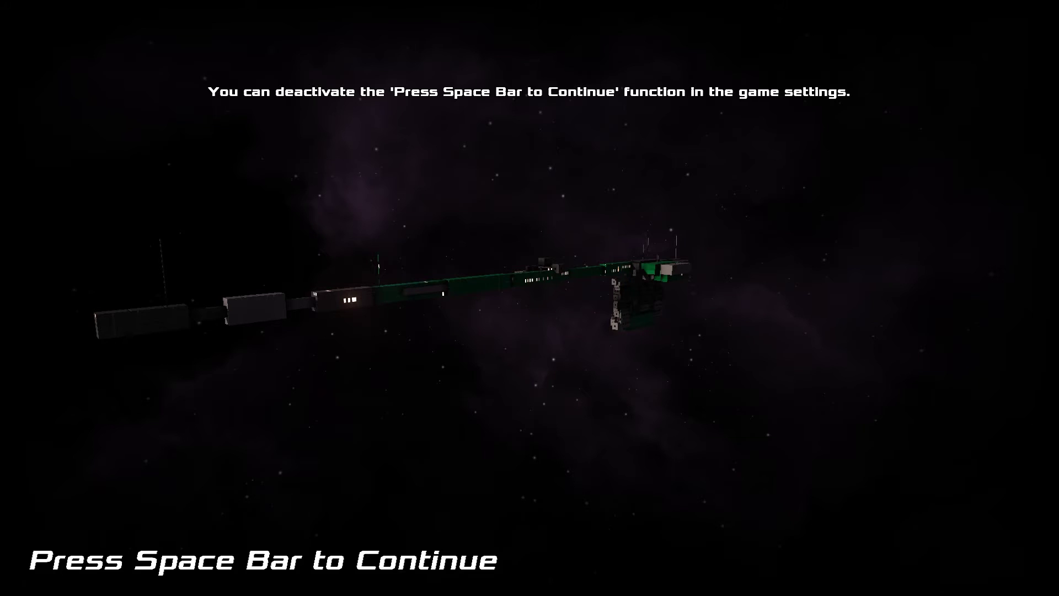
- Cycle targets past an enemy Corvette to the WNW Gate to Pure Tribulation II
{"action": "key", "text": "space"}
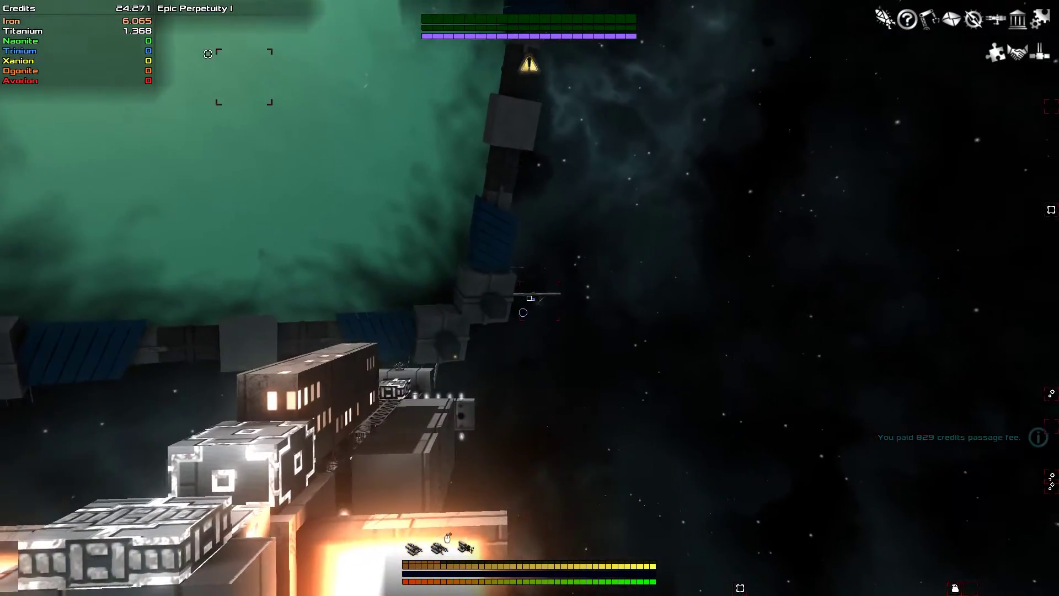
{"action": "key", "text": "t"}
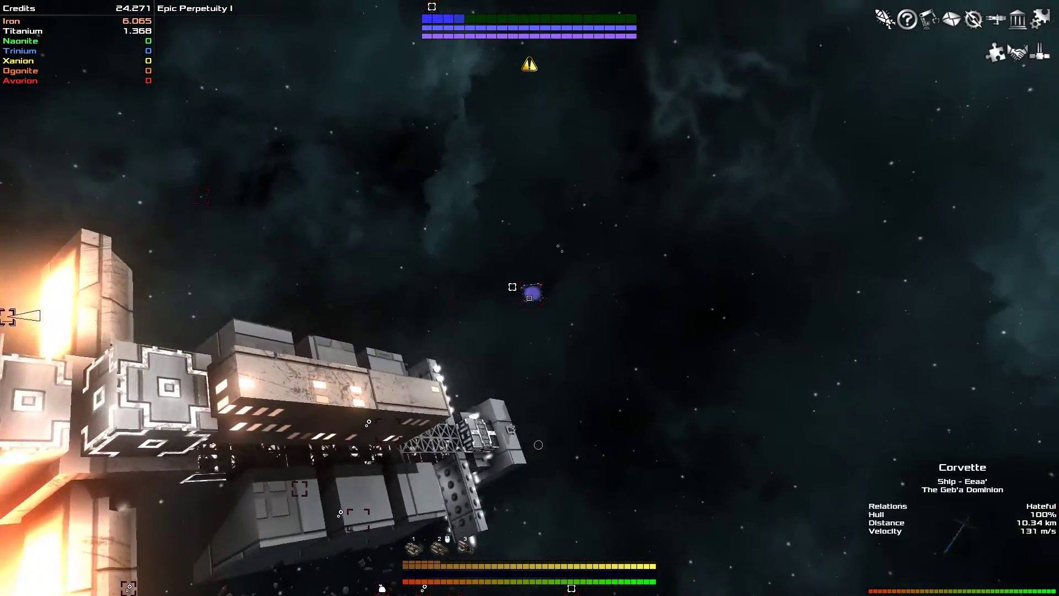
{"action": "key", "text": "t"}
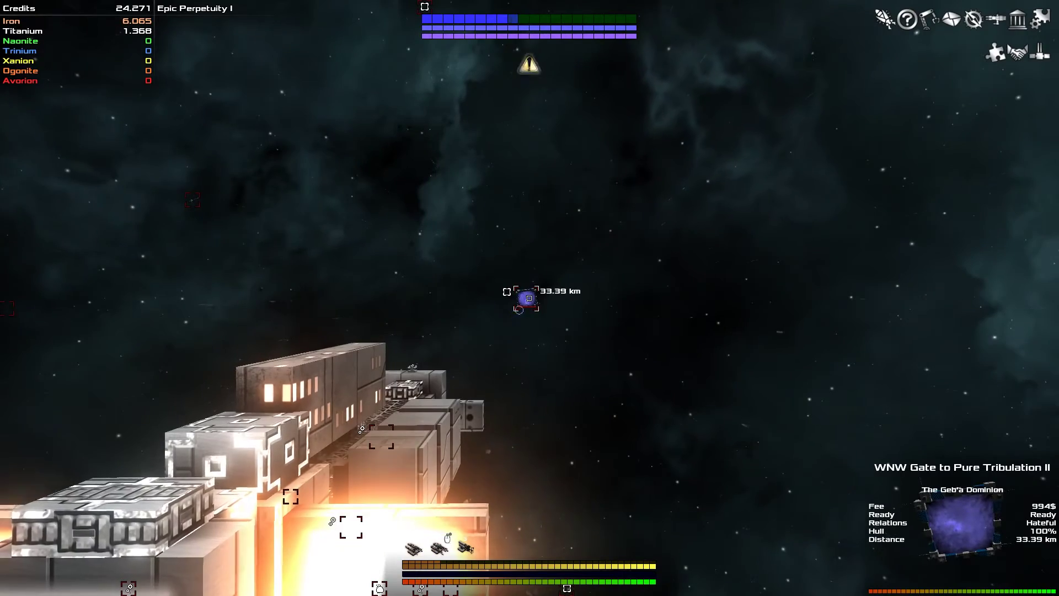
{"action": "key", "text": "m"}
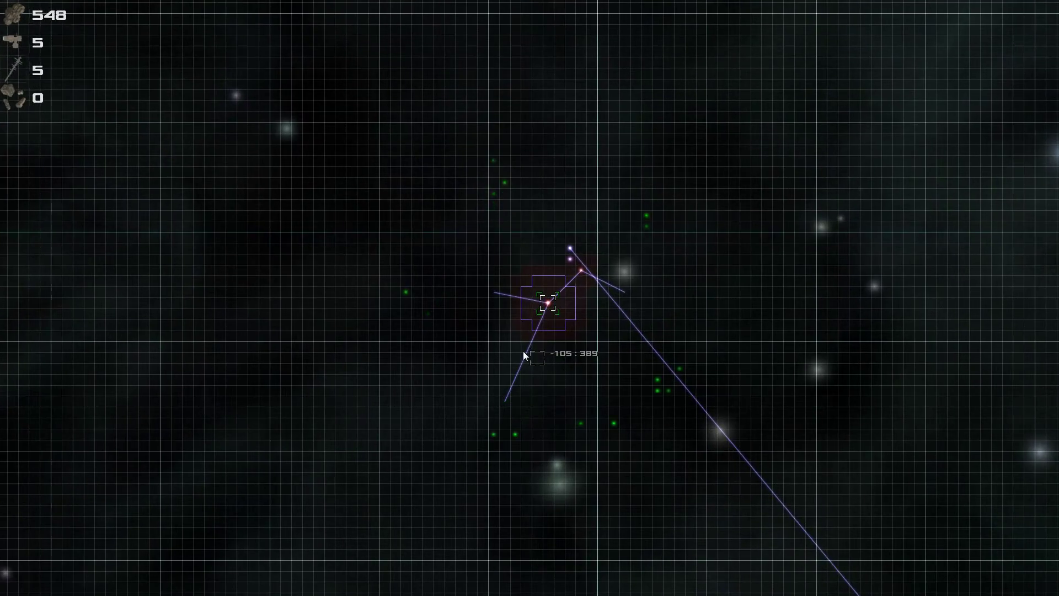
- Dismiss the hyperspace-jammed warning, target your own ship and fly into the gate
{"action": "key", "text": "m"}
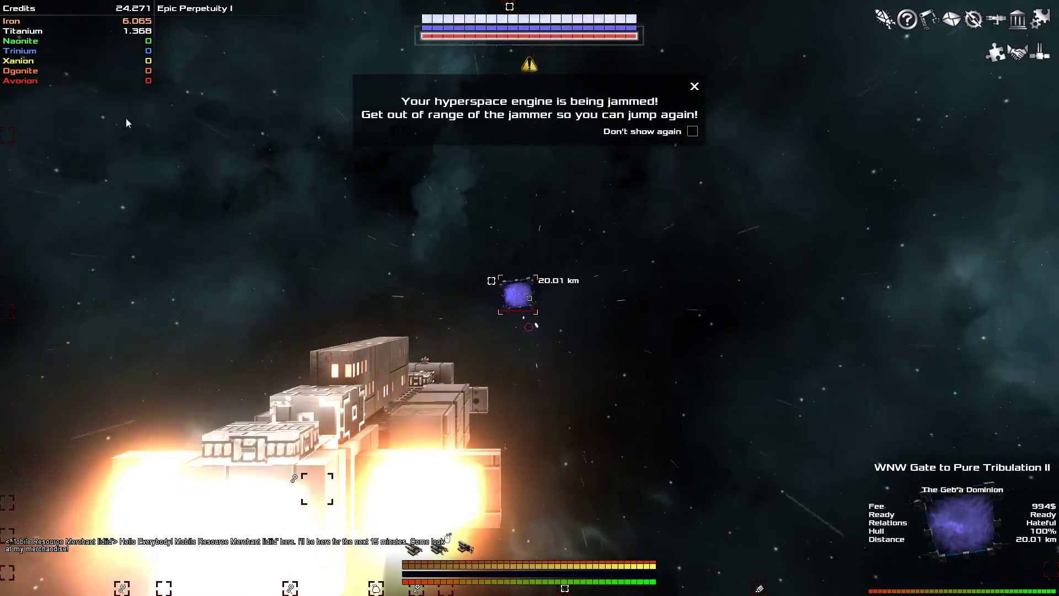
{"action": "left_click", "coordinate": [696, 86]}
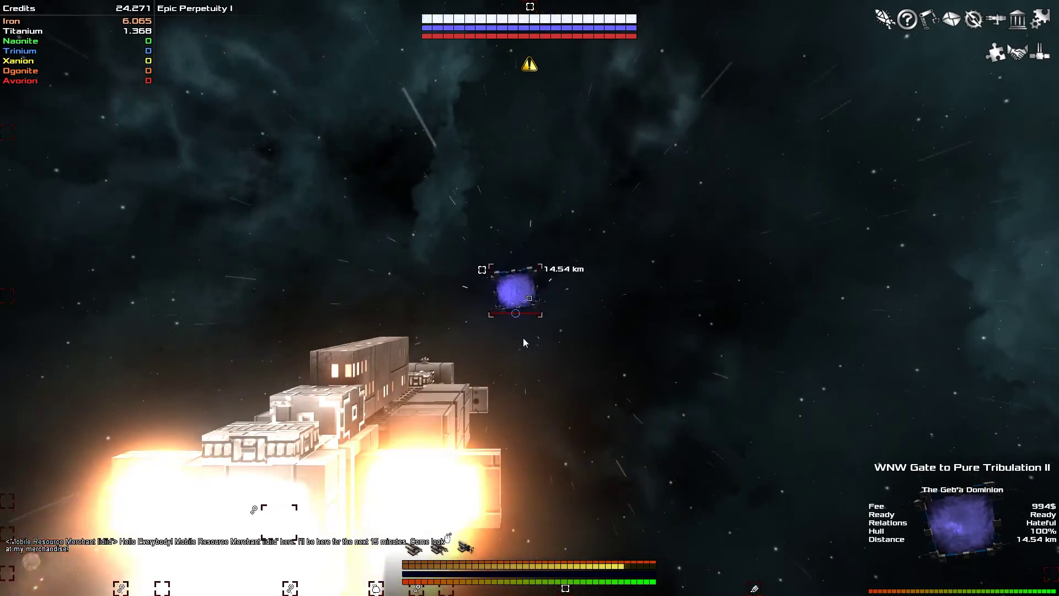
{"action": "left_click", "coordinate": [333, 467]}
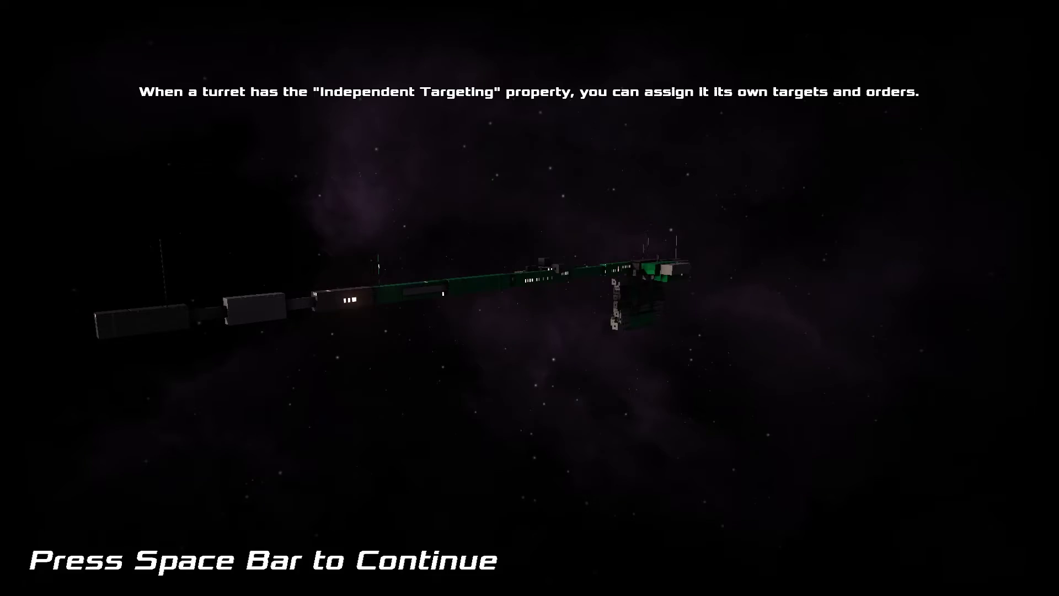
- Target the WNW Gate to Birth of Truth IV in Pure Tribulation II and check the map
{"action": "key", "text": "space"}
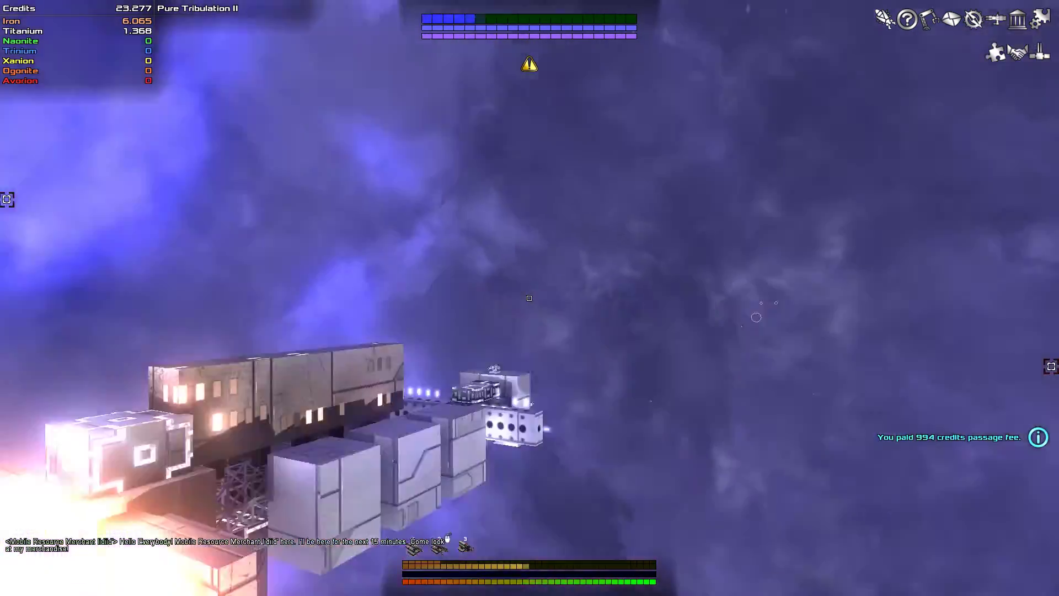
{"action": "key", "text": "t"}
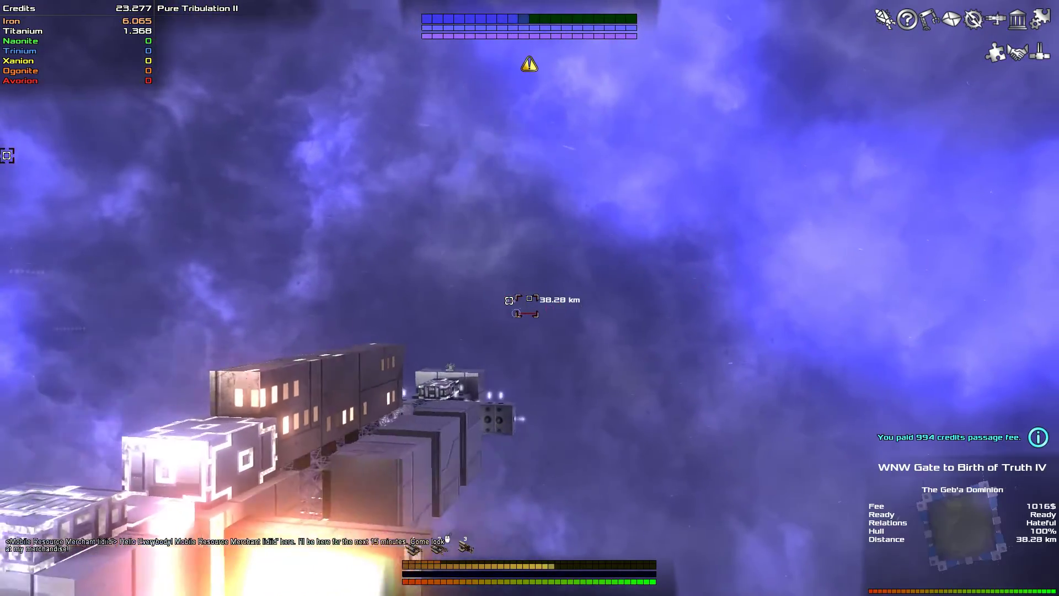
{"action": "key", "text": "m"}
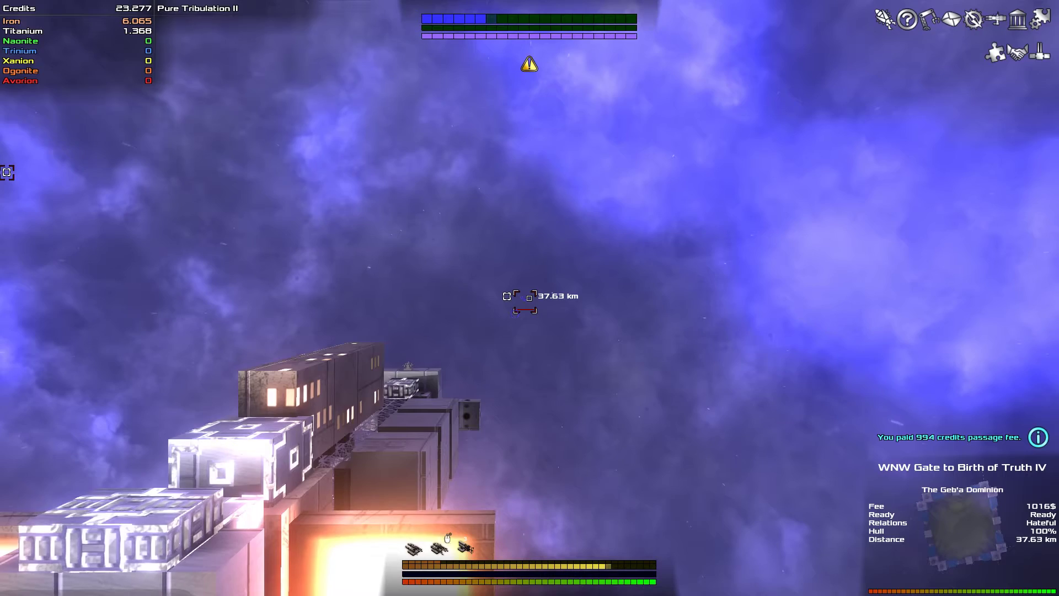
{"action": "key", "text": "m"}
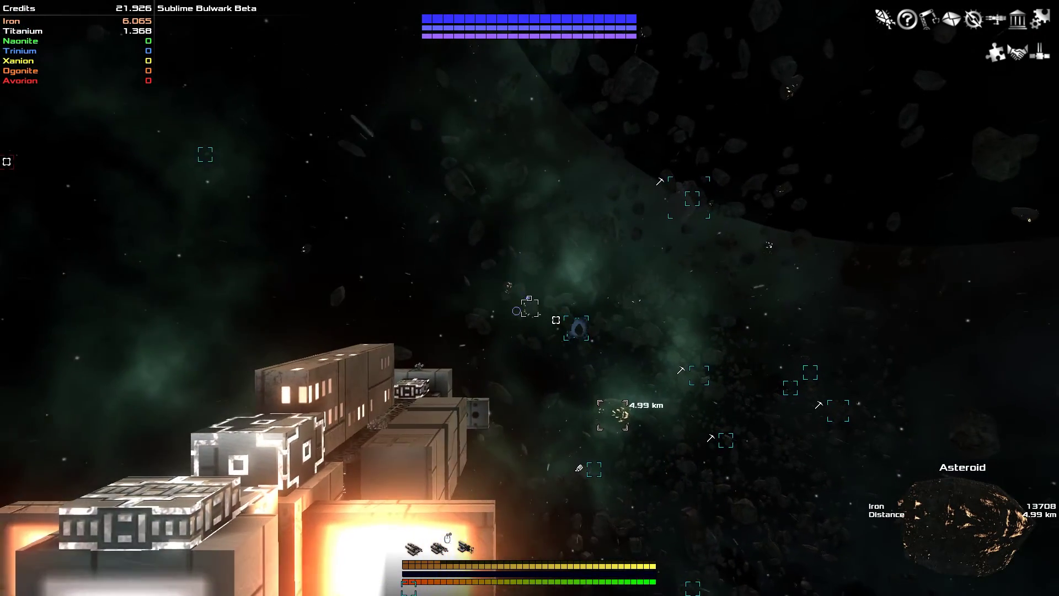
- Target another asteroid and fly within about 3.6 km of it
{"action": "key", "text": "t"}
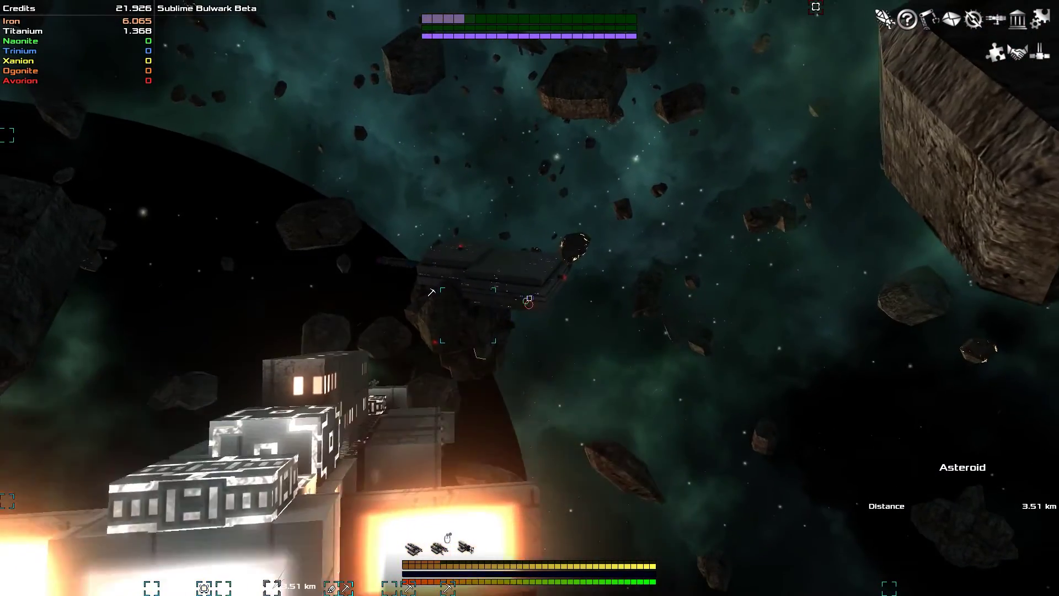
- Fire the mining laser, check Copper Mine S's trade goods, then target a 32.51 km asteroid
{"action": "left_click", "coordinate": [526, 301]}
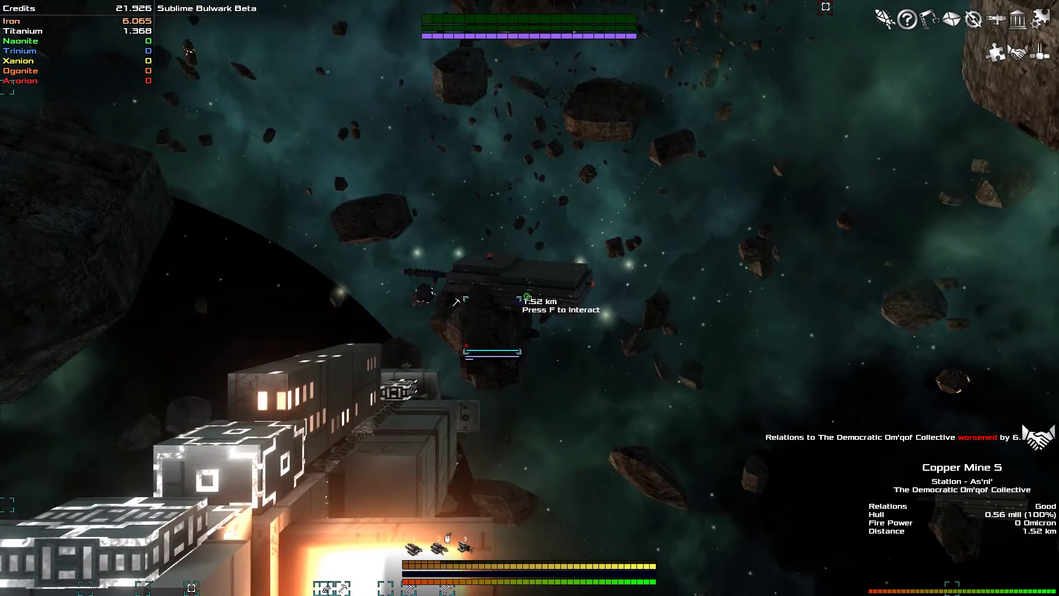
{"action": "key", "text": "f"}
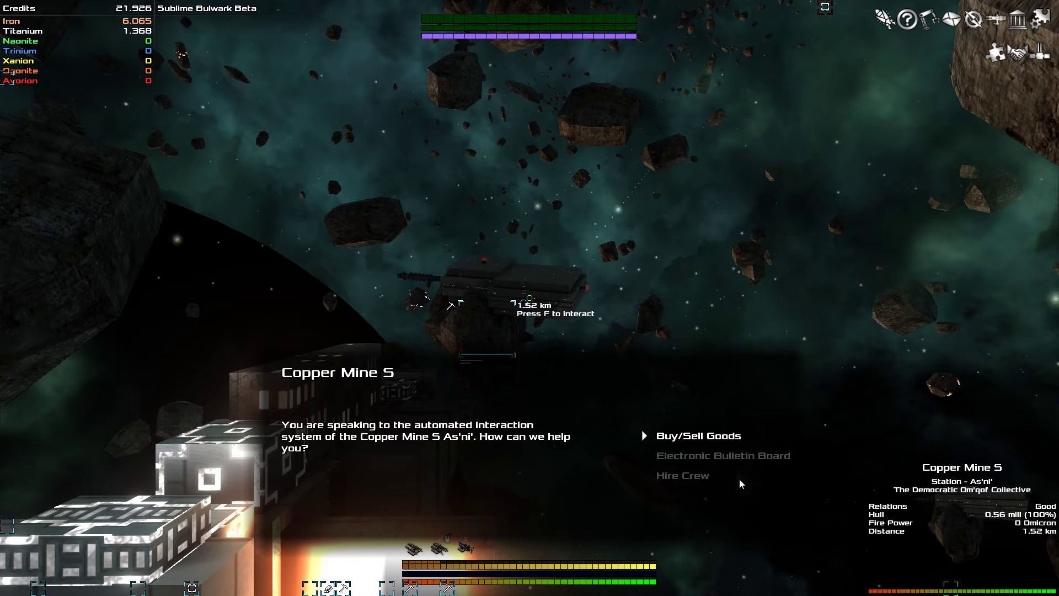
{"action": "left_click", "coordinate": [683, 432]}
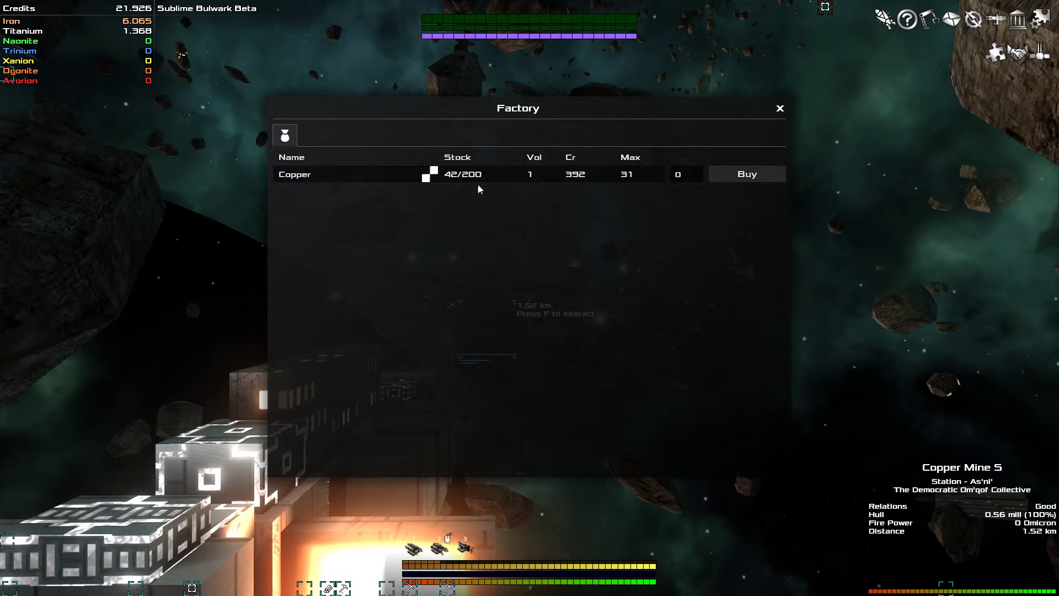
{"action": "key", "text": "Escape"}
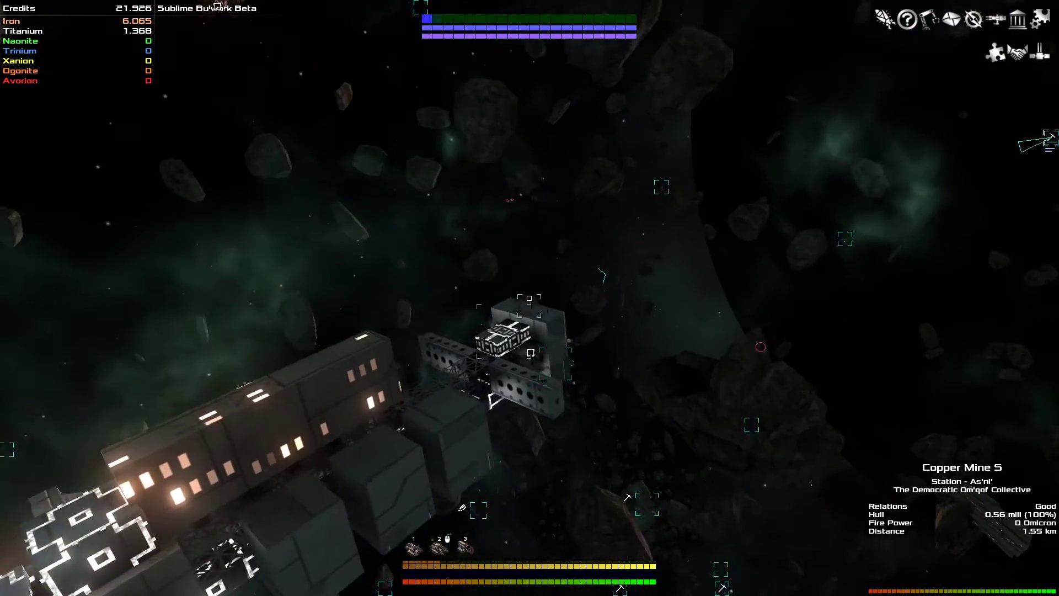
{"action": "key", "text": "w"}
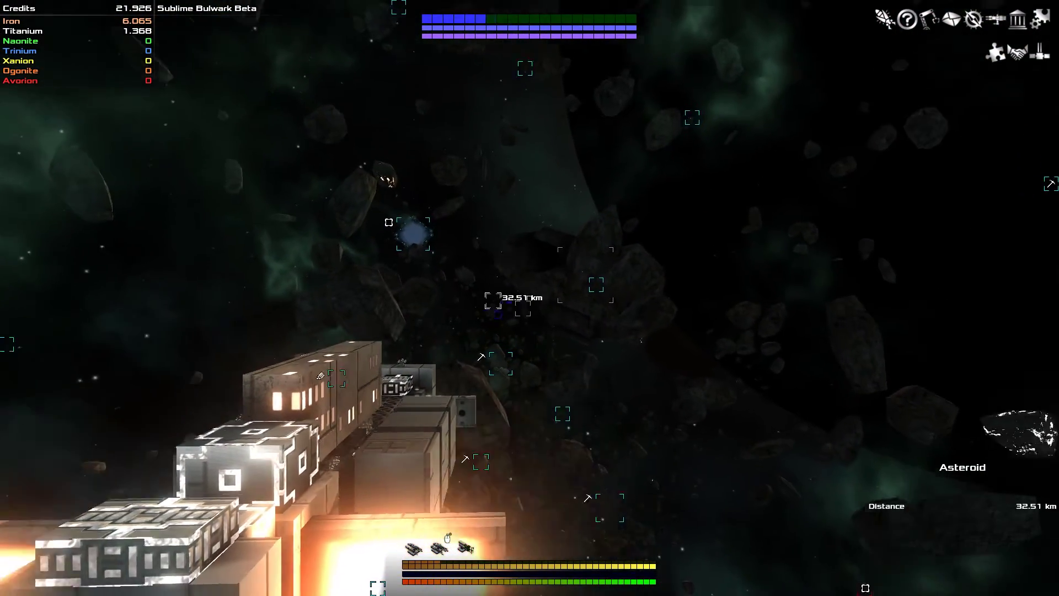
- Fly up to the nearer asteroid, claim it, and bring up its Found Mine / Sell Asteroid options
{"action": "key", "text": "t"}
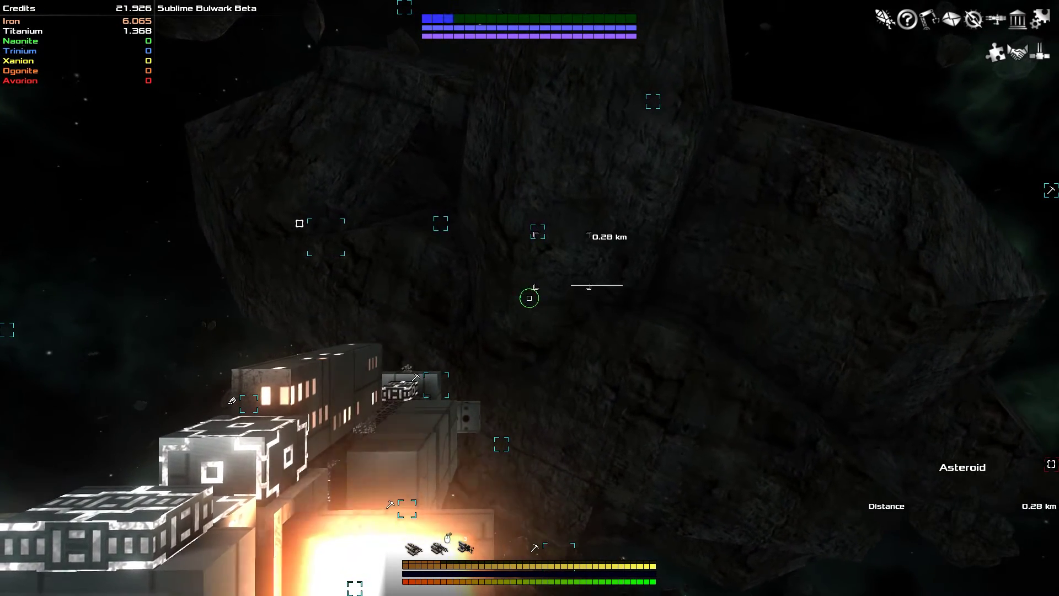
{"action": "key", "text": "w"}
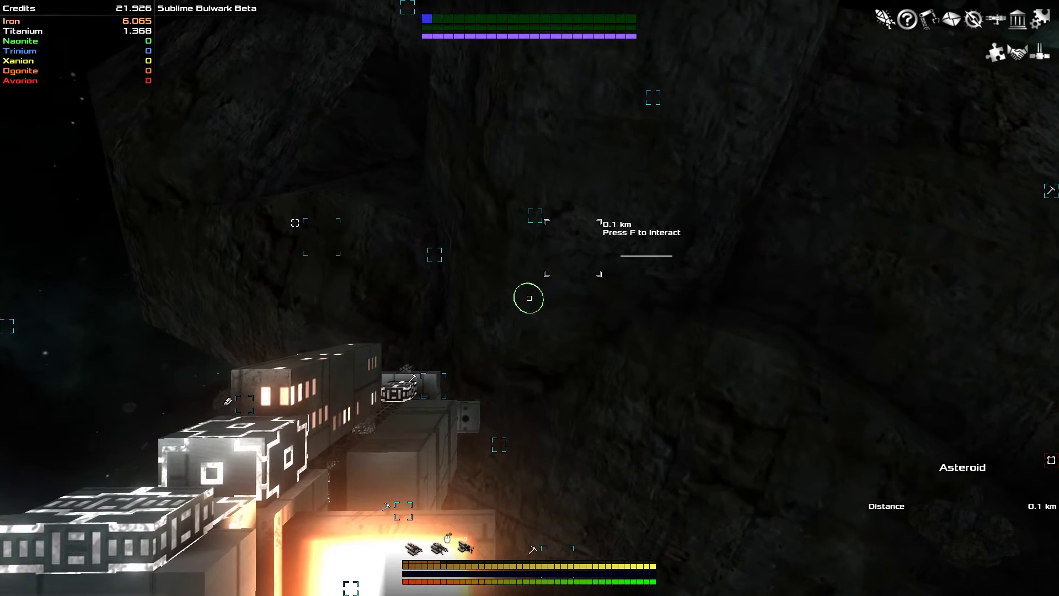
{"action": "key", "text": "f"}
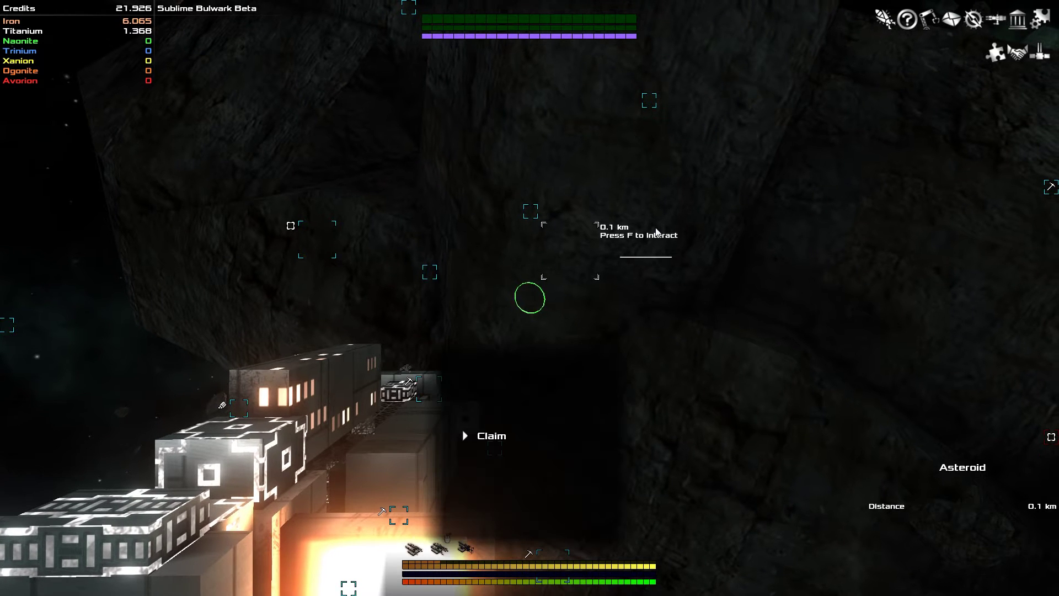
{"action": "left_click", "coordinate": [492, 436]}
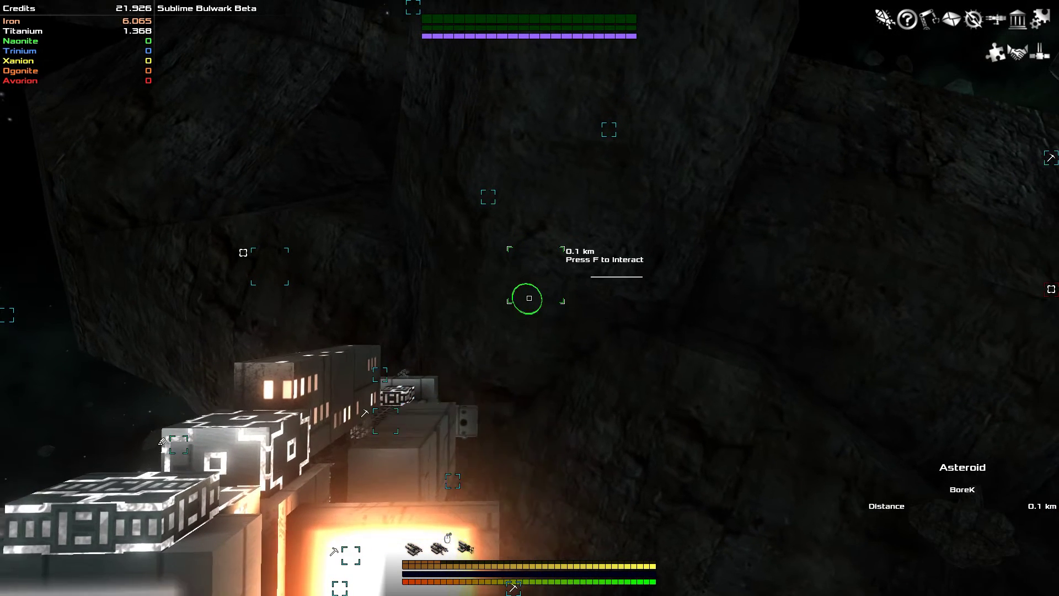
{"action": "key", "text": "f"}
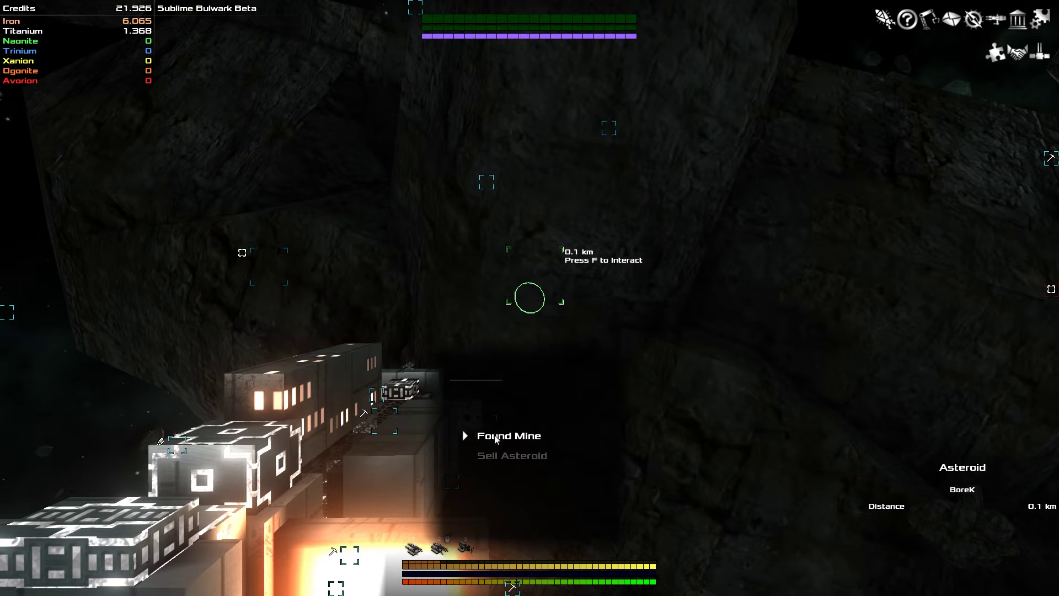
- Browse the Transform to Mine list, from the 3.3-million ore mine to noble metal mines, then close it
{"action": "left_click", "coordinate": [488, 437]}
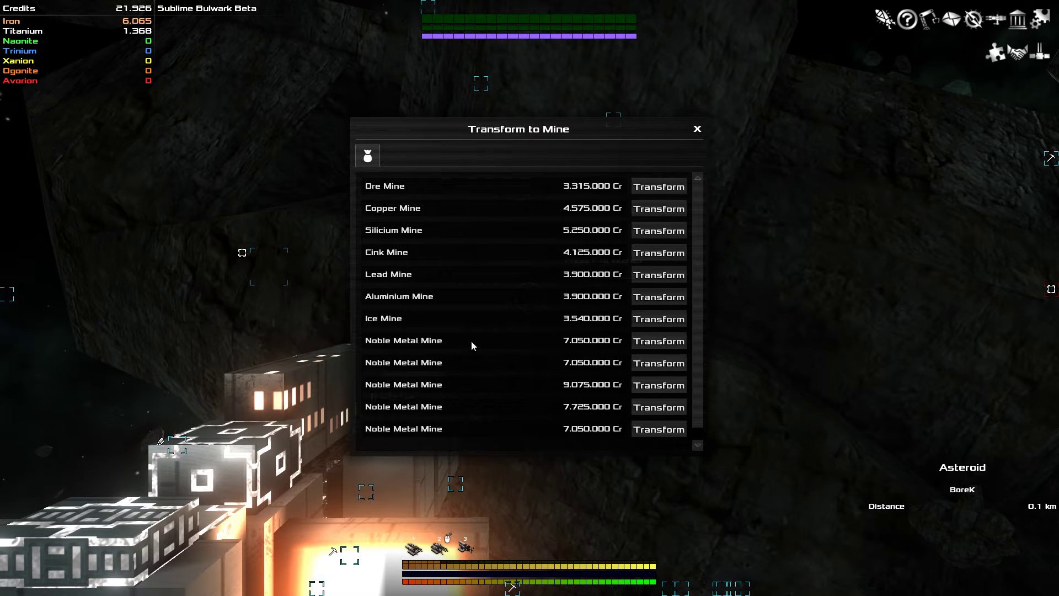
{"action": "mouse_move", "coordinate": [403, 429]}
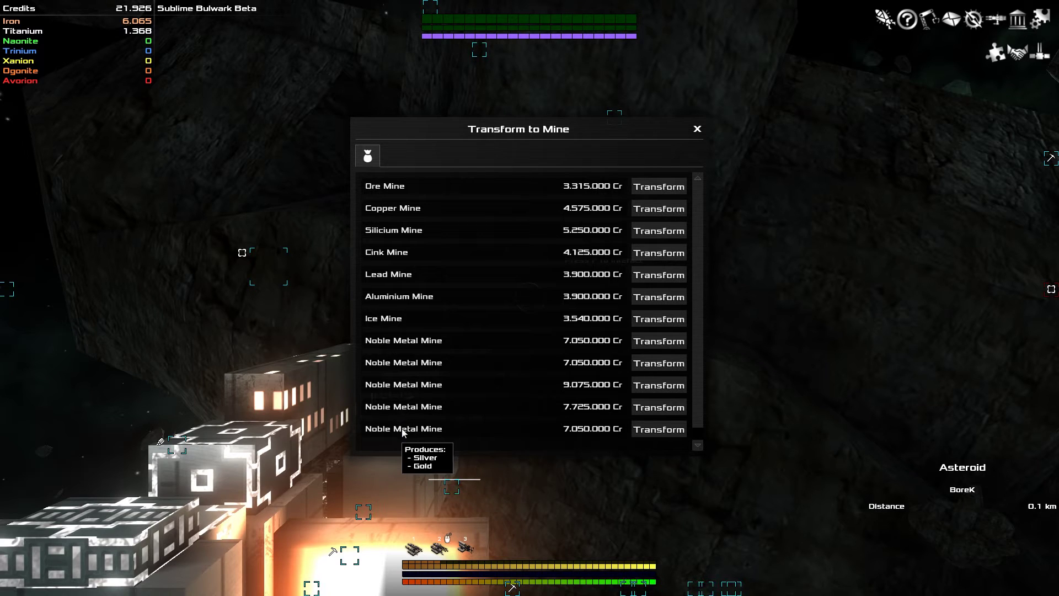
{"action": "scroll", "coordinate": [500, 376], "scroll_direction": "down", "scroll_amount": 1}
{"action": "scroll", "coordinate": [501, 376], "scroll_direction": "up", "scroll_amount": 1}
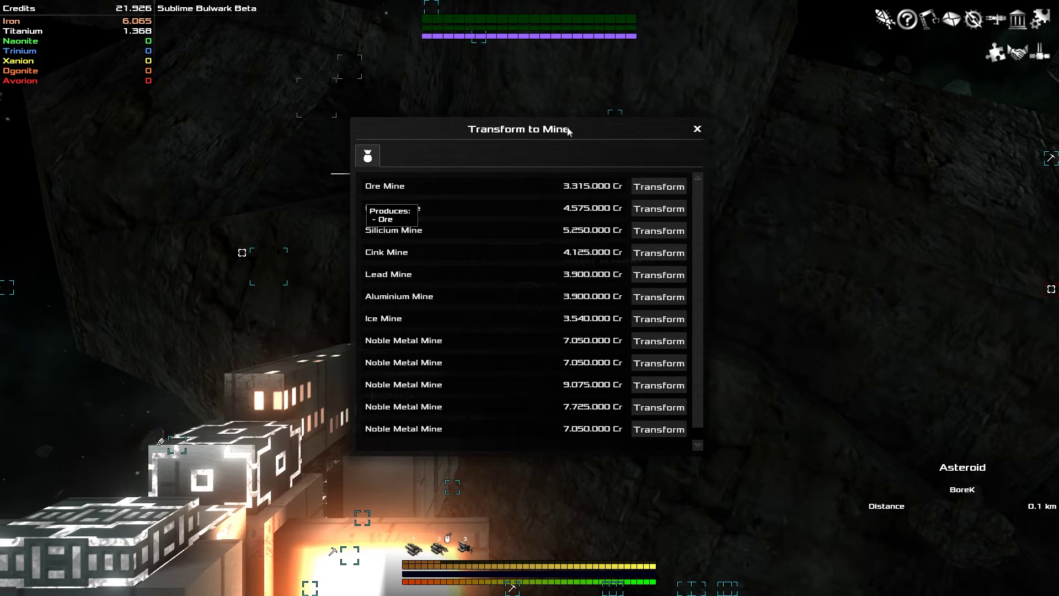
{"action": "left_click", "coordinate": [696, 130]}
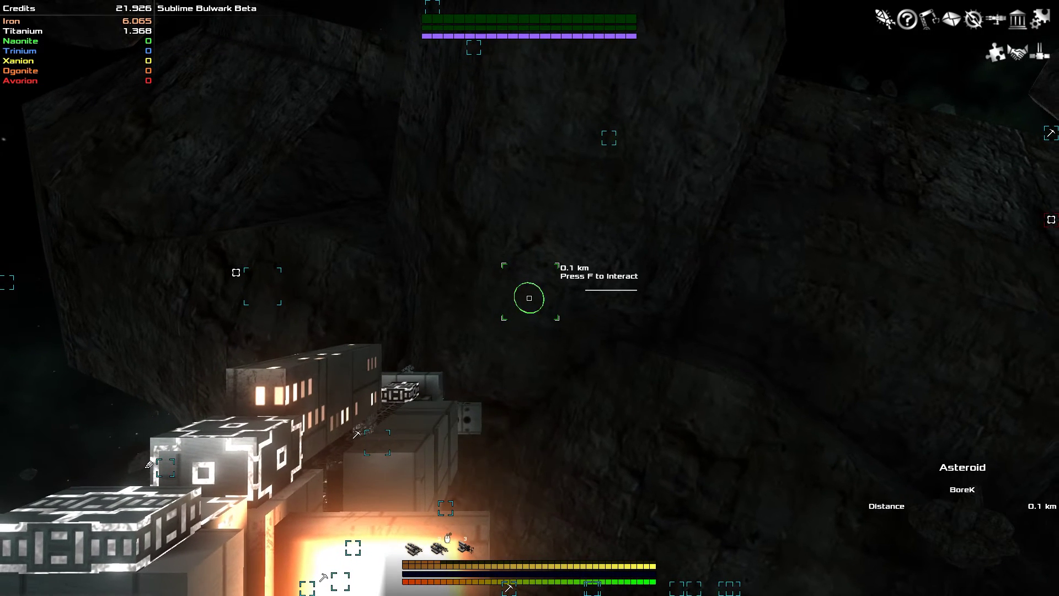
- Show the Sell Asteroid offers from the three factions and move the dialog to the upper left
{"action": "key", "text": "f"}
{"action": "left_click", "coordinate": [522, 456]}
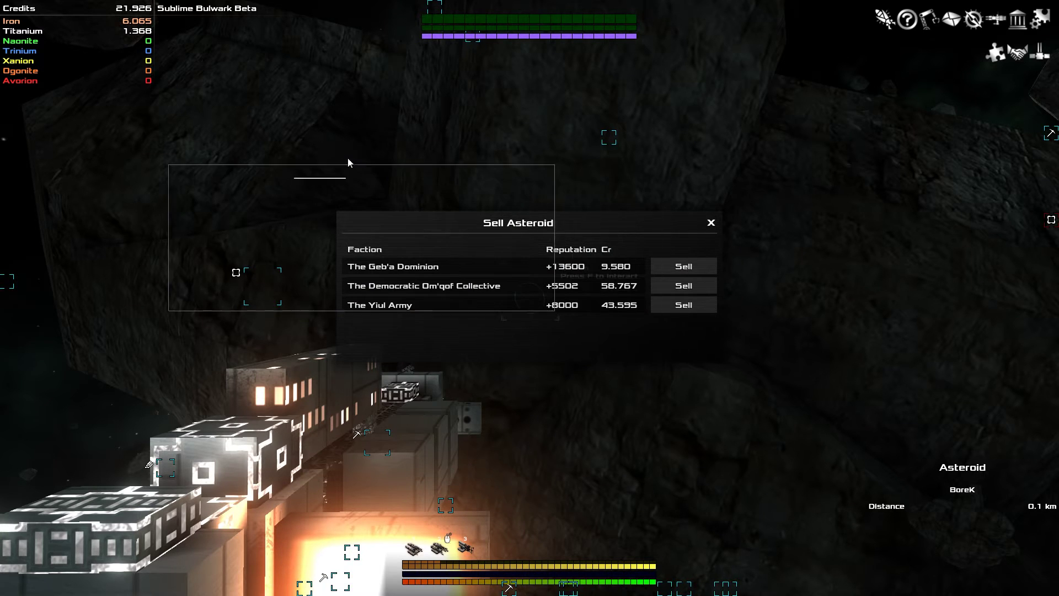
{"action": "left_click_drag", "start_coordinate": [559, 218], "coordinate": [335, 148]}
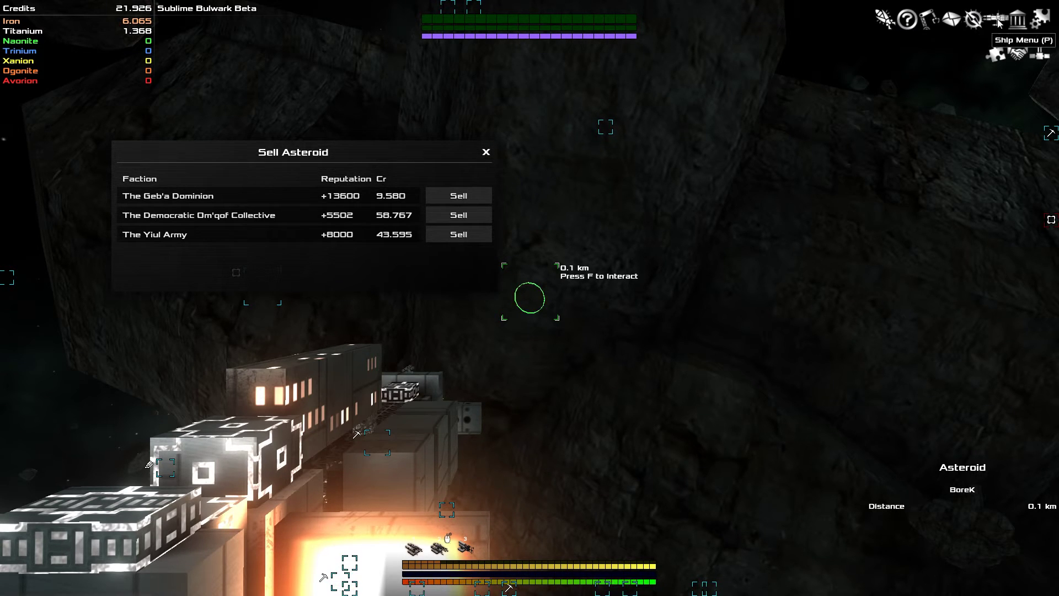
- Check faction relations in the Player overview's Diplomacy tab, arranging it beside the sale offers
{"action": "left_click", "coordinate": [1018, 19]}
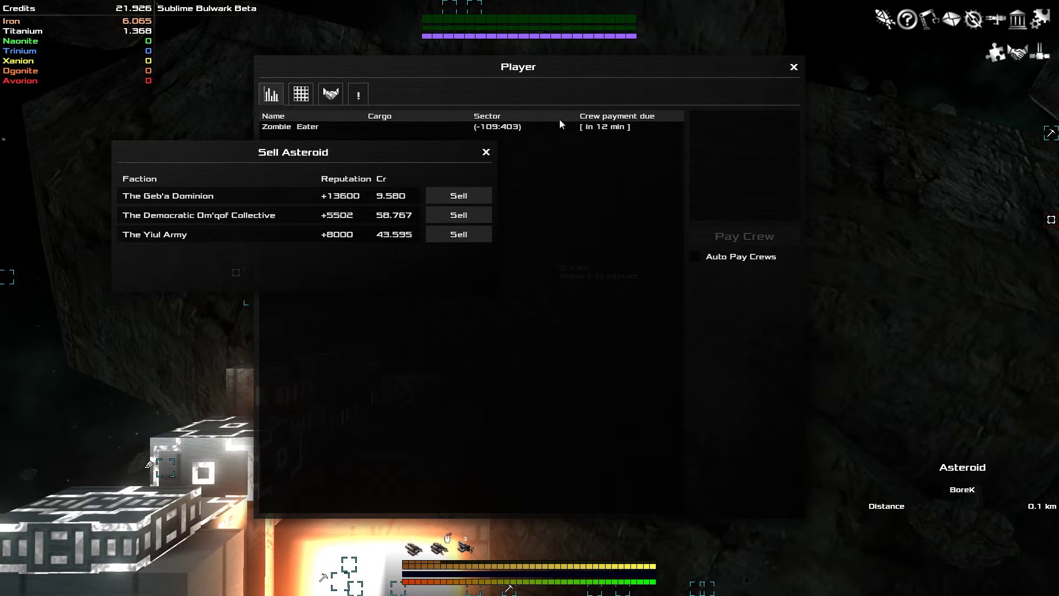
{"action": "left_click_drag", "start_coordinate": [485, 65], "coordinate": [764, 86]}
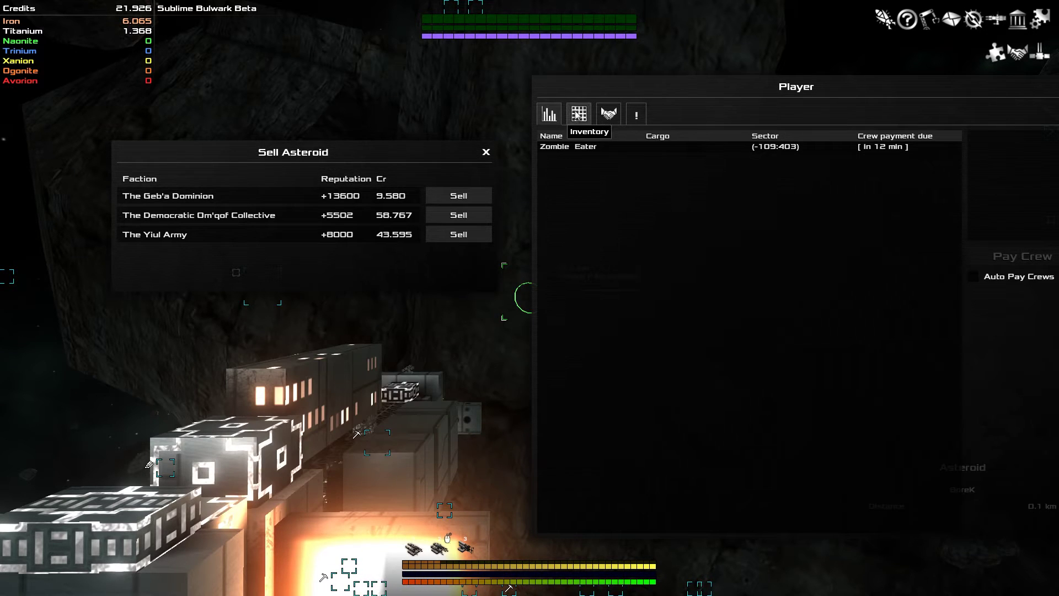
{"action": "left_click", "coordinate": [609, 114]}
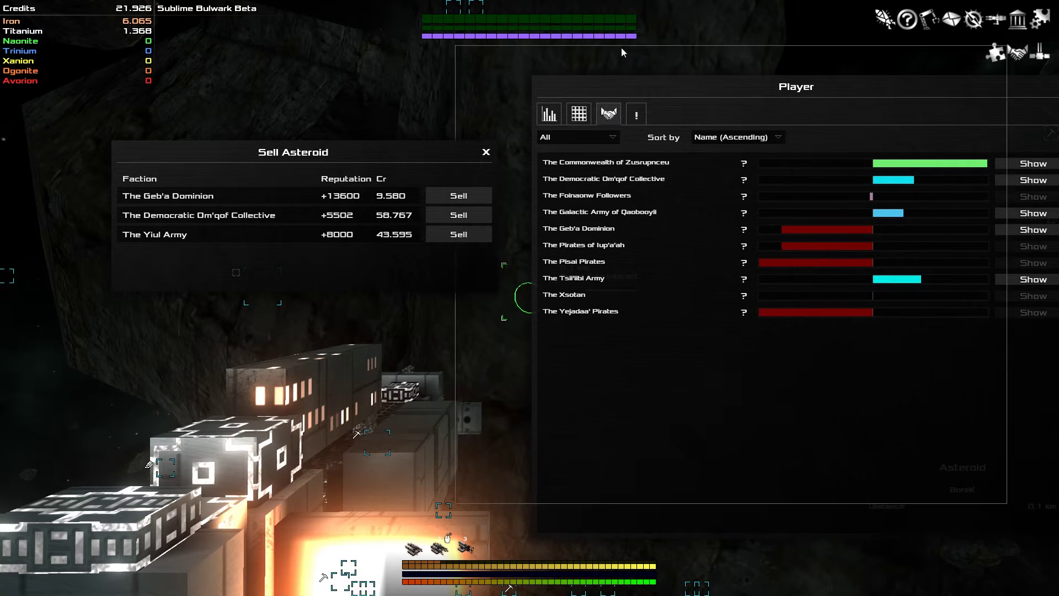
{"action": "left_click_drag", "start_coordinate": [682, 76], "coordinate": [592, 39]}
{"action": "left_click_drag", "start_coordinate": [264, 158], "coordinate": [158, 166]}
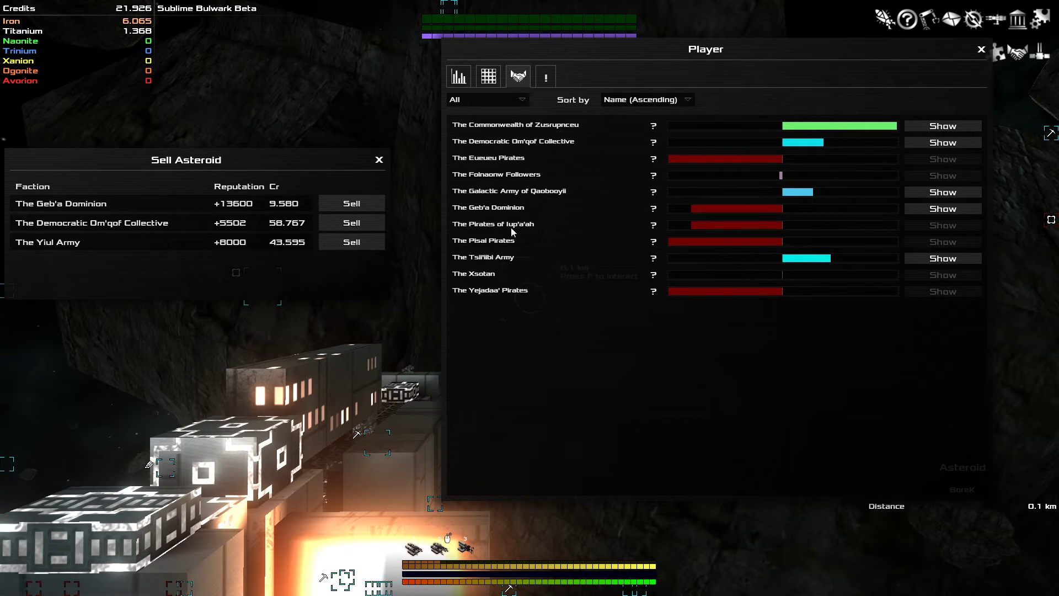
- Read the Distress Signal mission, then sell the asteroid to The Yiul Army for 43,595 credits
{"action": "left_click", "coordinate": [544, 80]}
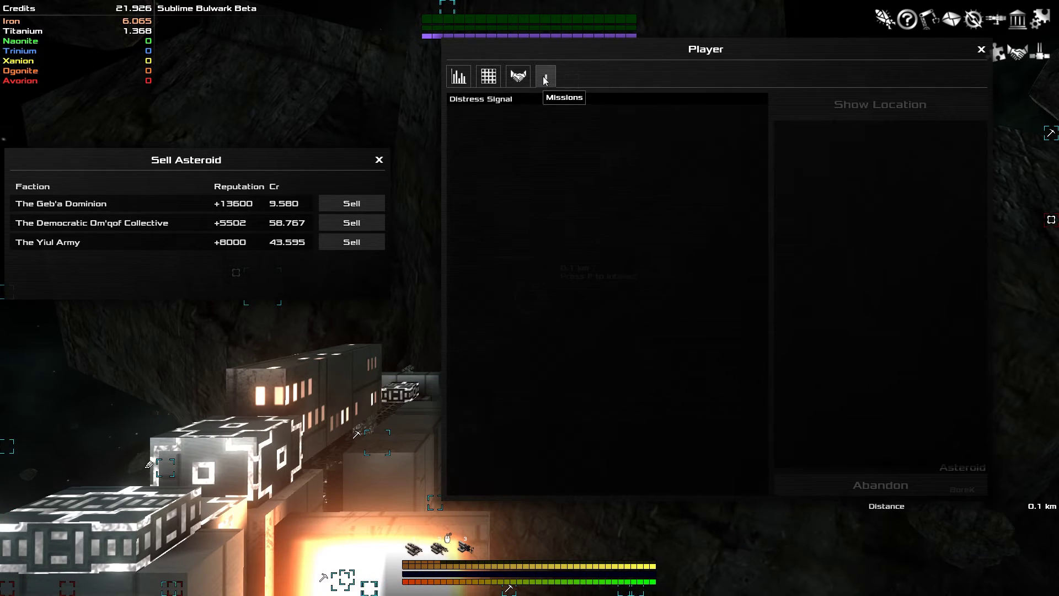
{"action": "left_click", "coordinate": [488, 100]}
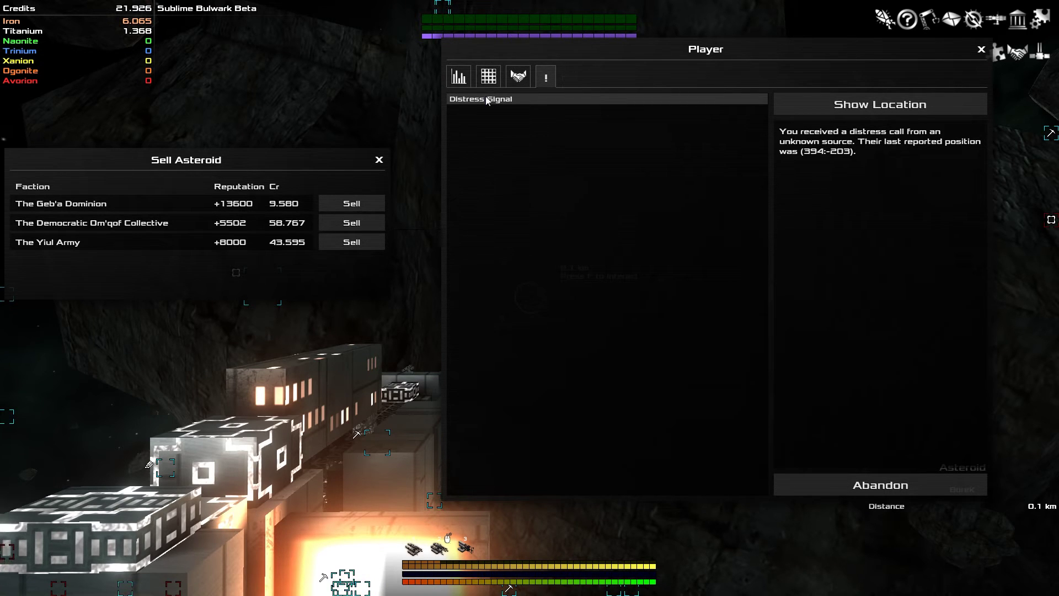
{"action": "left_click", "coordinate": [517, 76]}
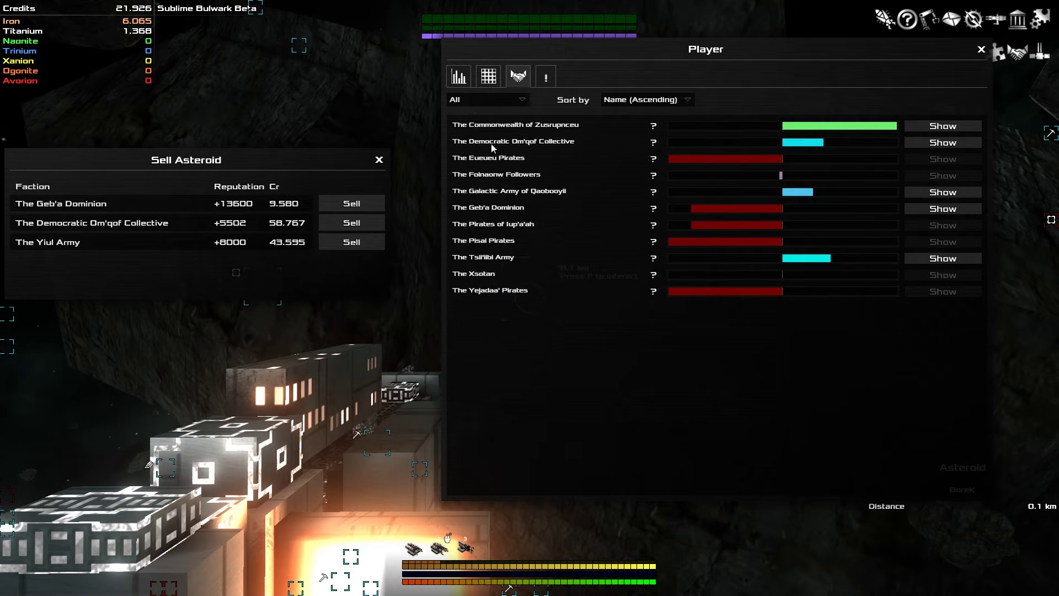
{"action": "left_click", "coordinate": [359, 241]}
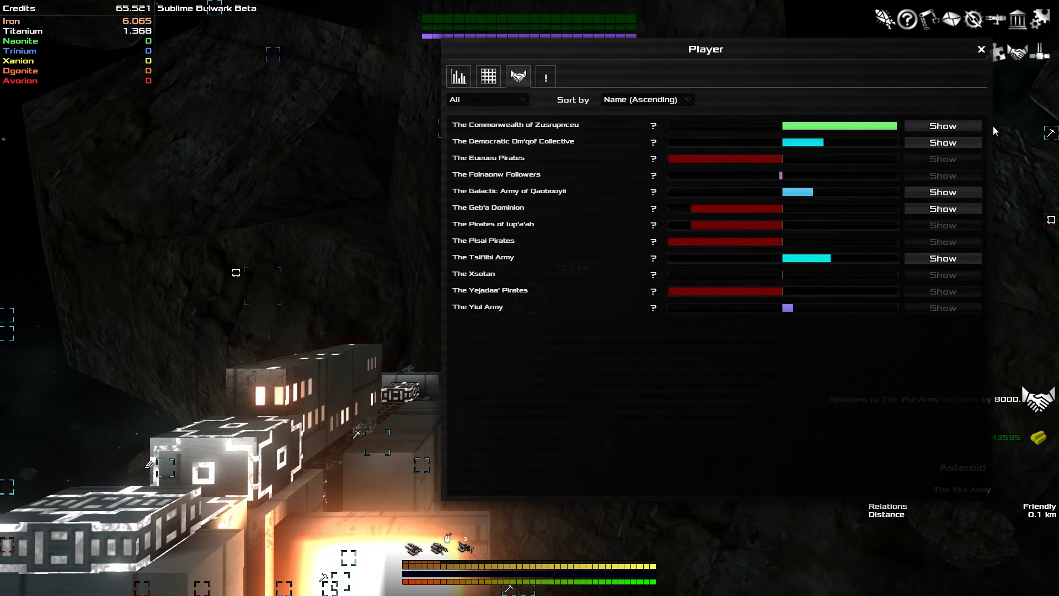
- Look over the turrets and upgrade modules in the inventory, then close the Player window
{"action": "left_click", "coordinate": [495, 82]}
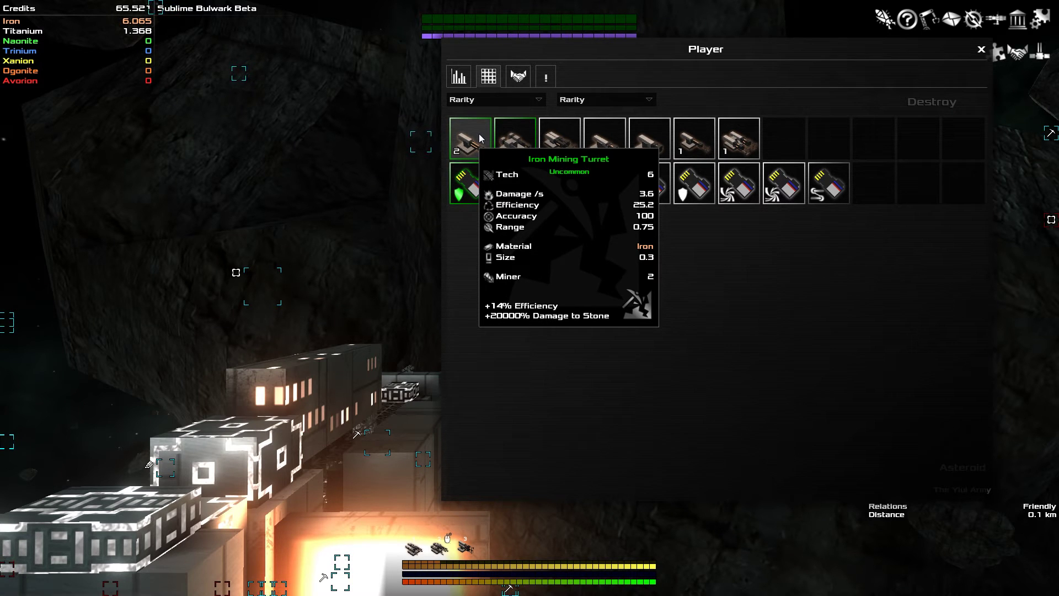
{"action": "left_click", "coordinate": [981, 51]}
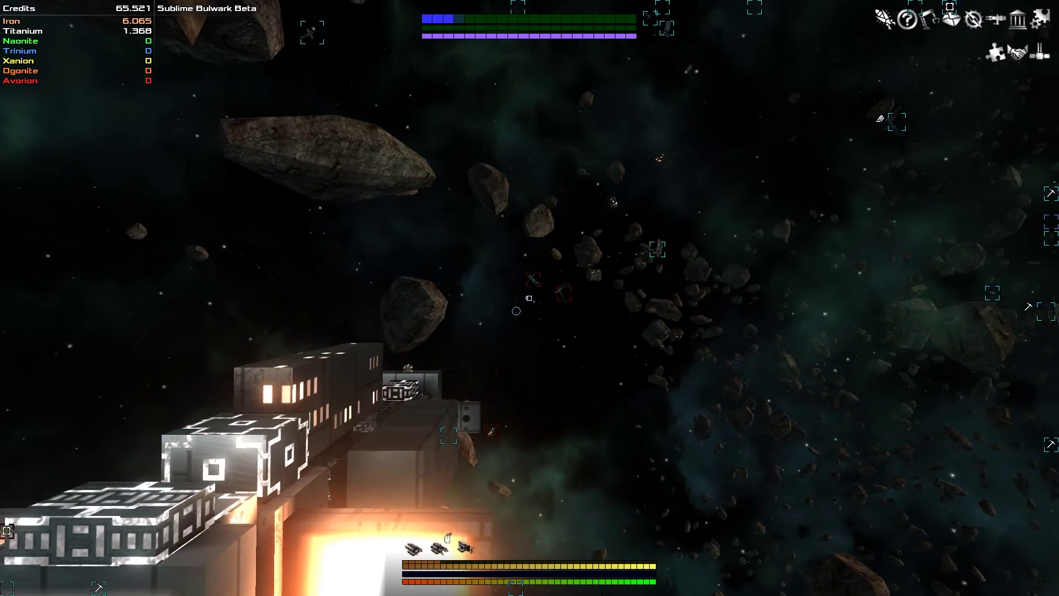
- Cycle targets past the Frigate, Lifter and Salesman to lock the pirate ship 5.23 km away
{"action": "key", "text": "t"}
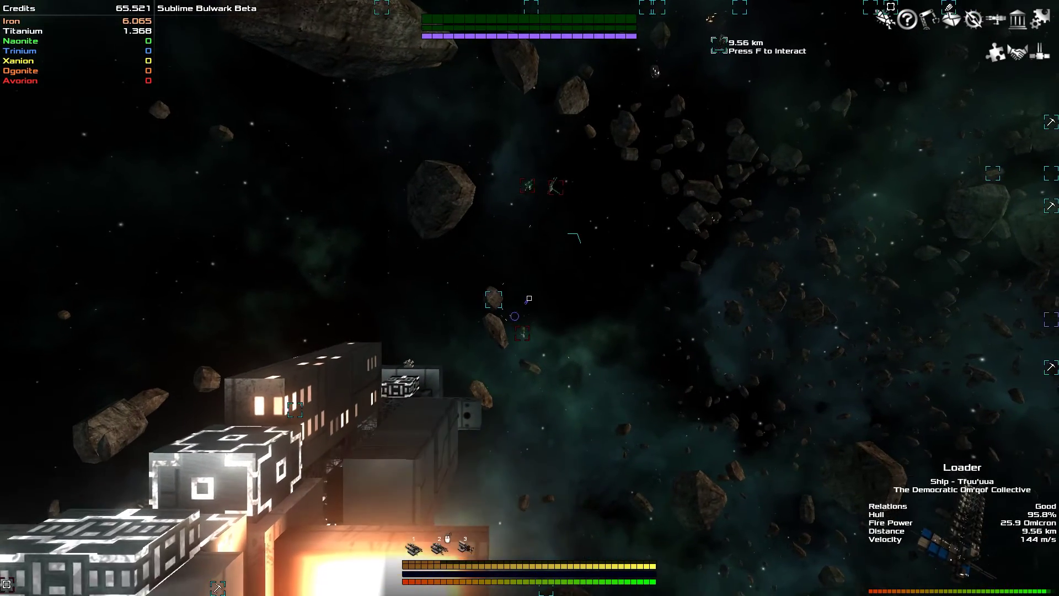
{"action": "left_click", "coordinate": [516, 308]}
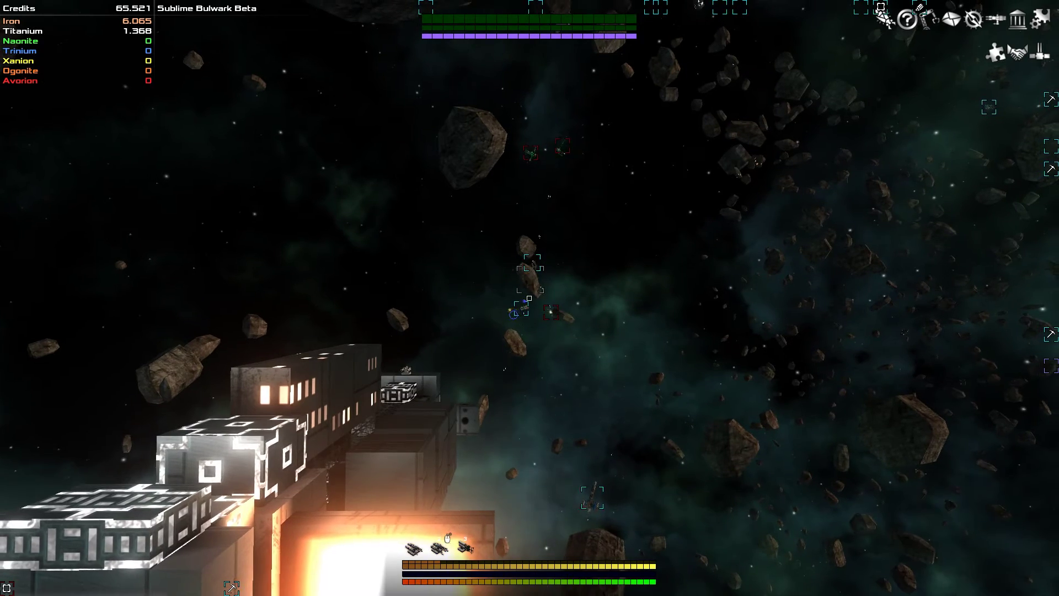
{"action": "left_click", "coordinate": [514, 313]}
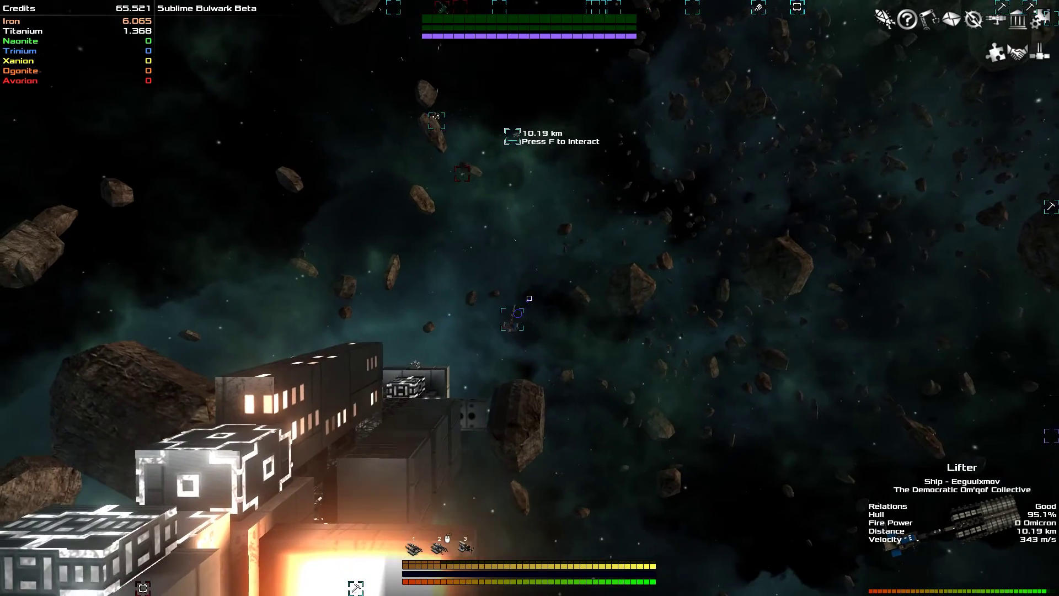
{"action": "left_click", "coordinate": [526, 303]}
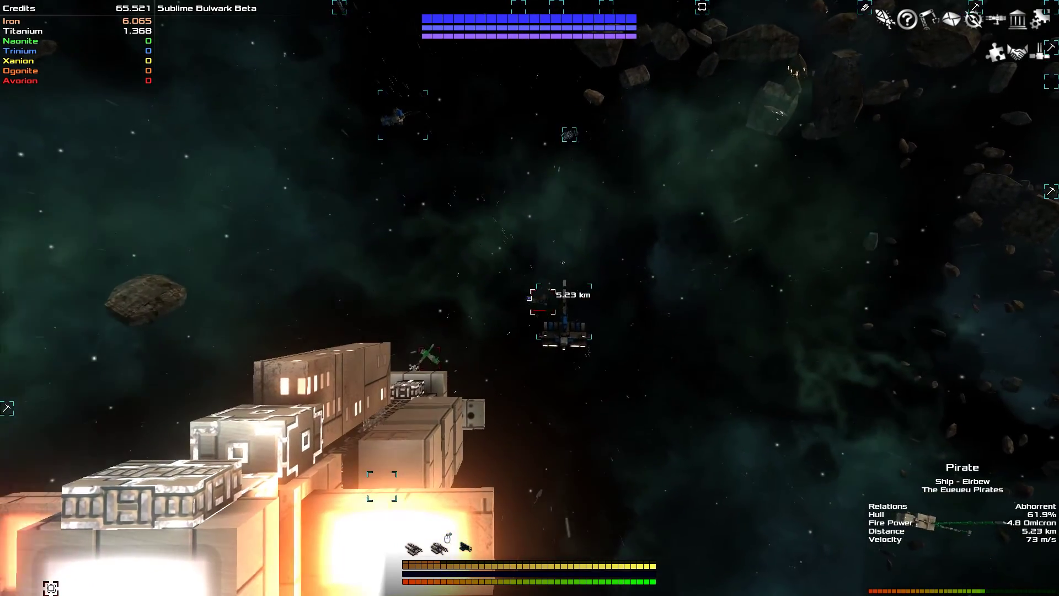
- Target the nearer elite pirate, then the central one, and destroy them for the Om'qof reward
{"action": "key", "text": "t"}
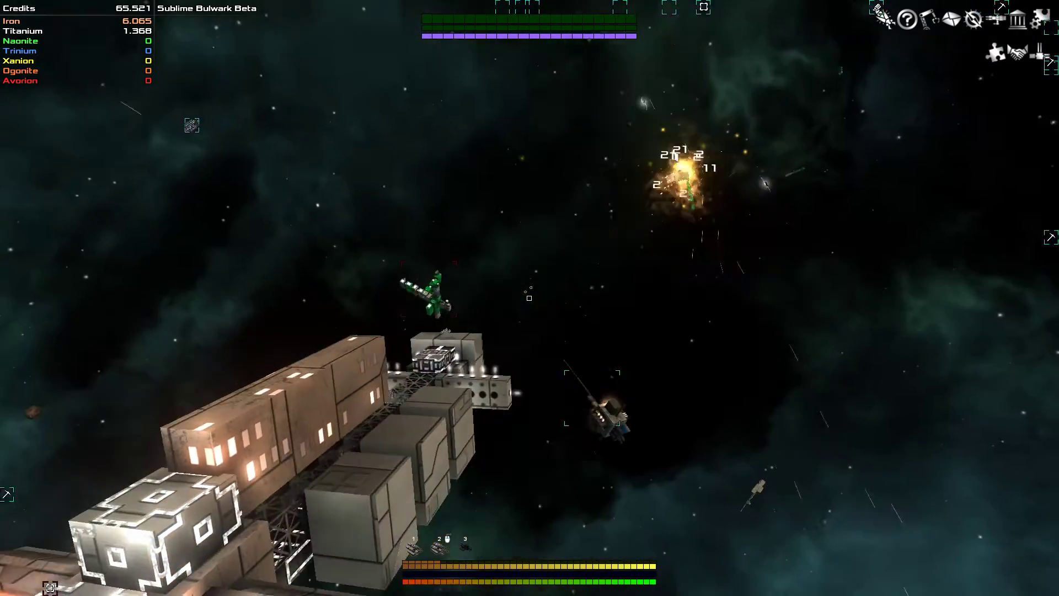
{"action": "key", "text": "t"}
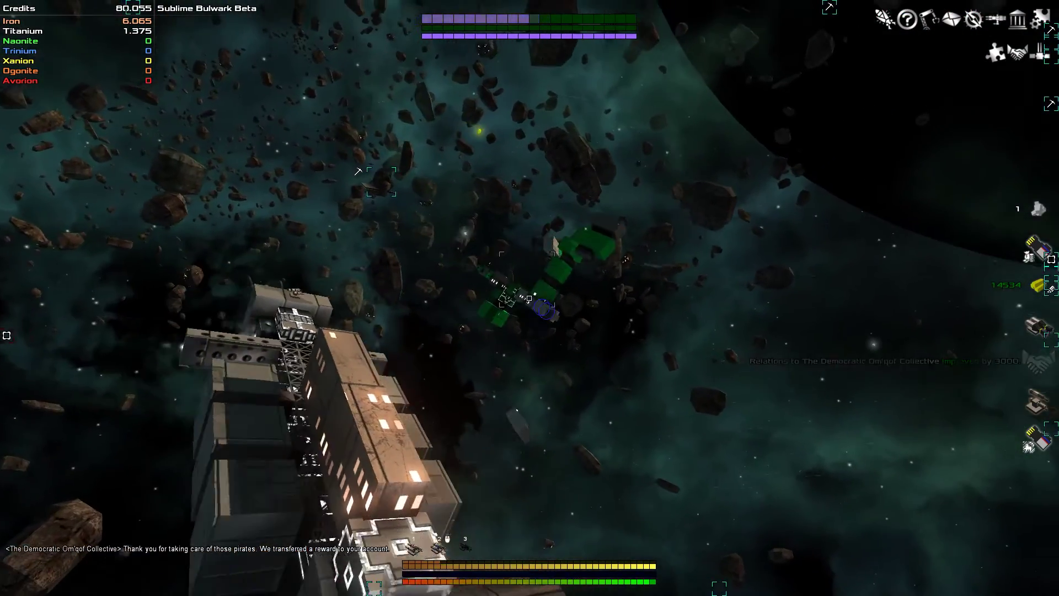
- Review the ship's installed upgrades, then fire the mining laser at the green wreckage
{"action": "key", "text": "i"}
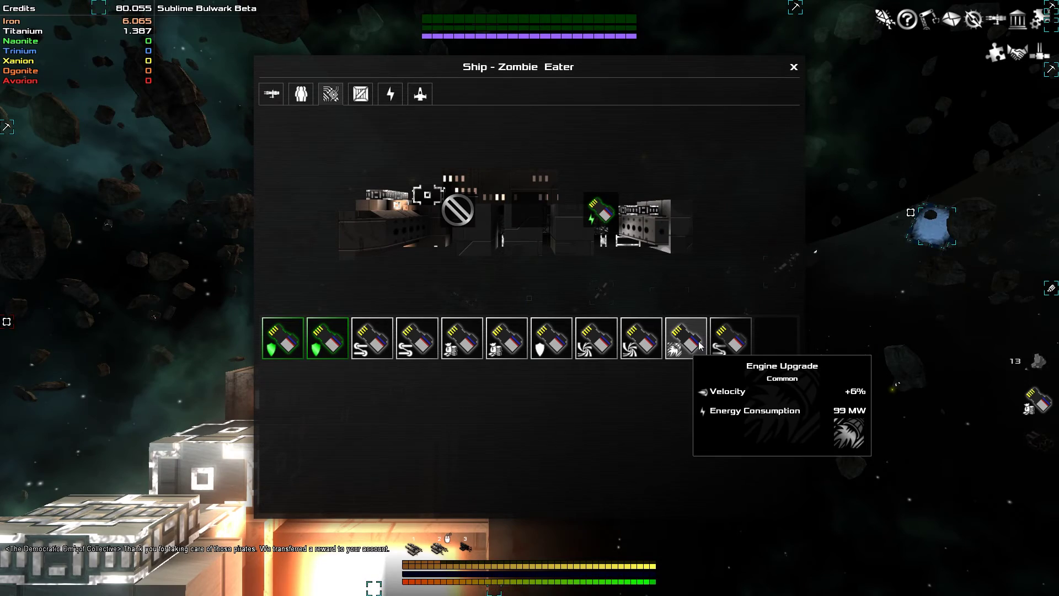
{"action": "key", "text": "Escape"}
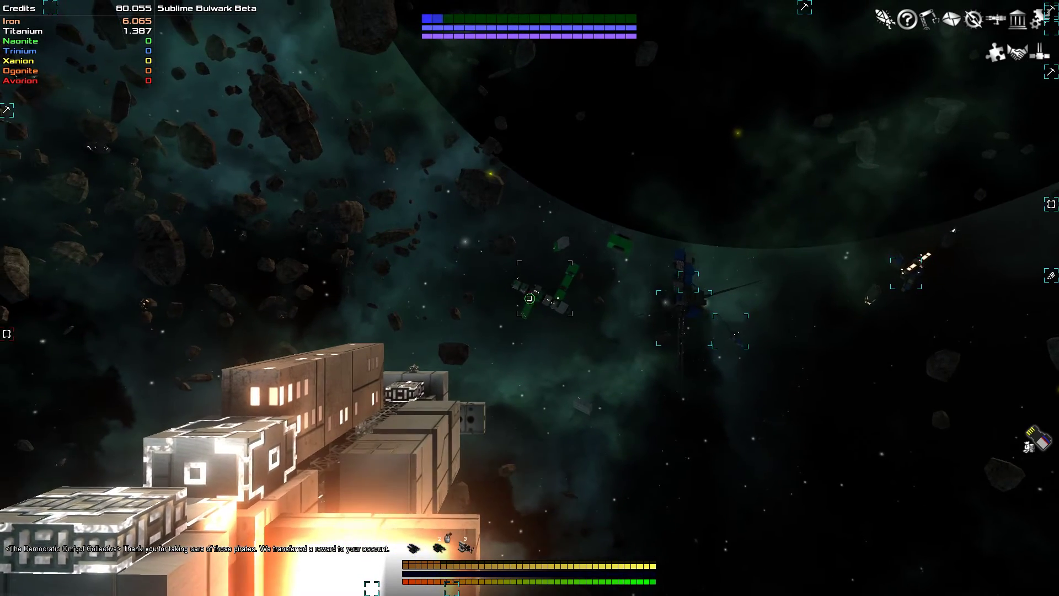
{"action": "left_click", "coordinate": [530, 299]}
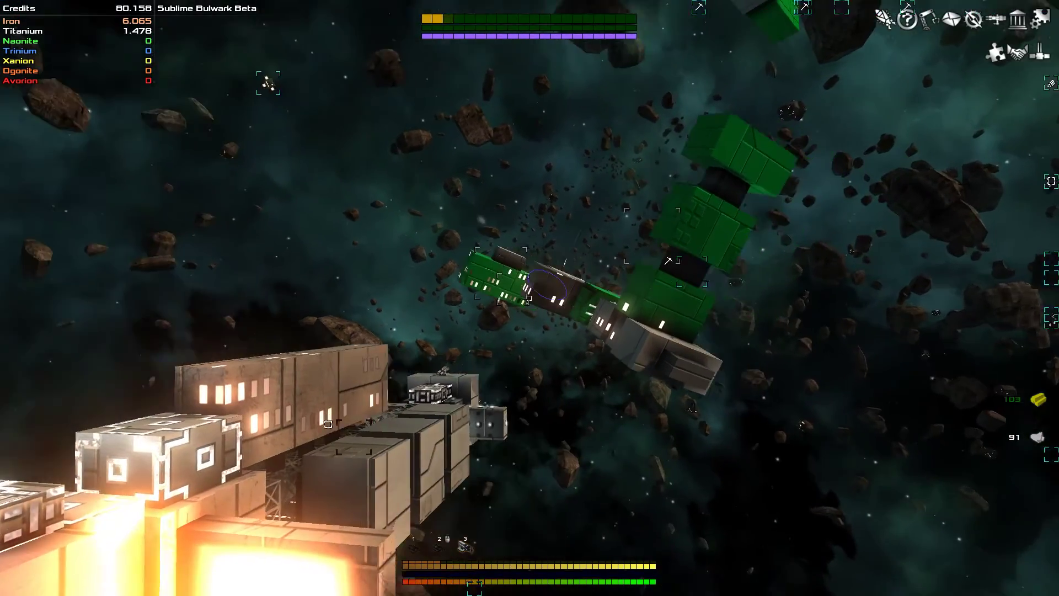
- Keep lasering the green wreckage pieces, briefly targeting Copper Mine S, until titanium reaches 1,599
{"action": "mouse_move", "coordinate": [669, 262]}
{"action": "left_mouse_down"}
{"action": "mouse_move", "coordinate": [661, 289]}
{"action": "mouse_move", "coordinate": [673, 288]}
{"action": "left_mouse_up"}
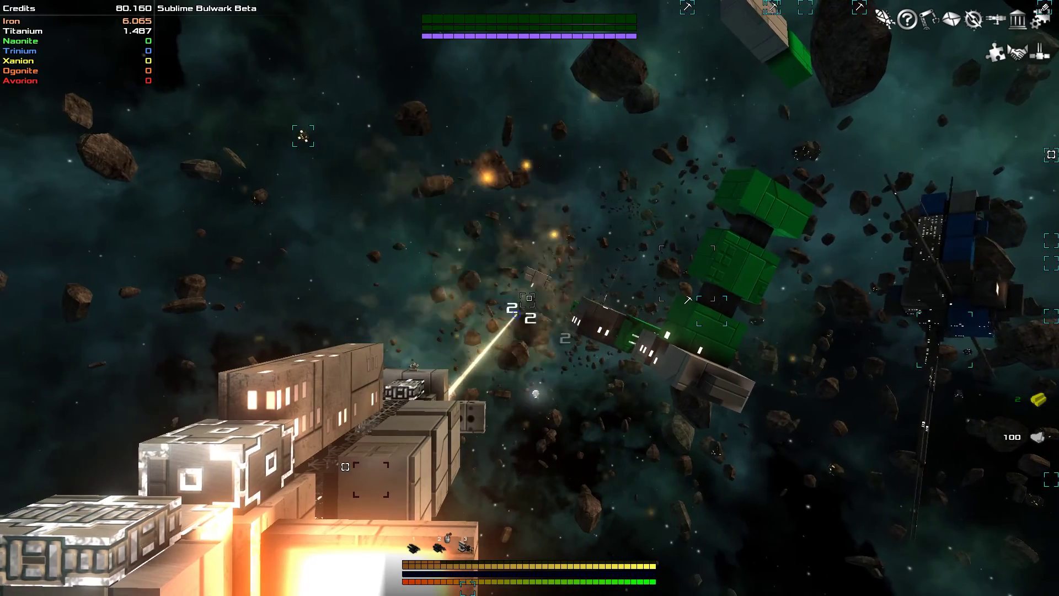
{"action": "left_click_drag", "start_coordinate": [686, 299], "coordinate": [561, 243]}
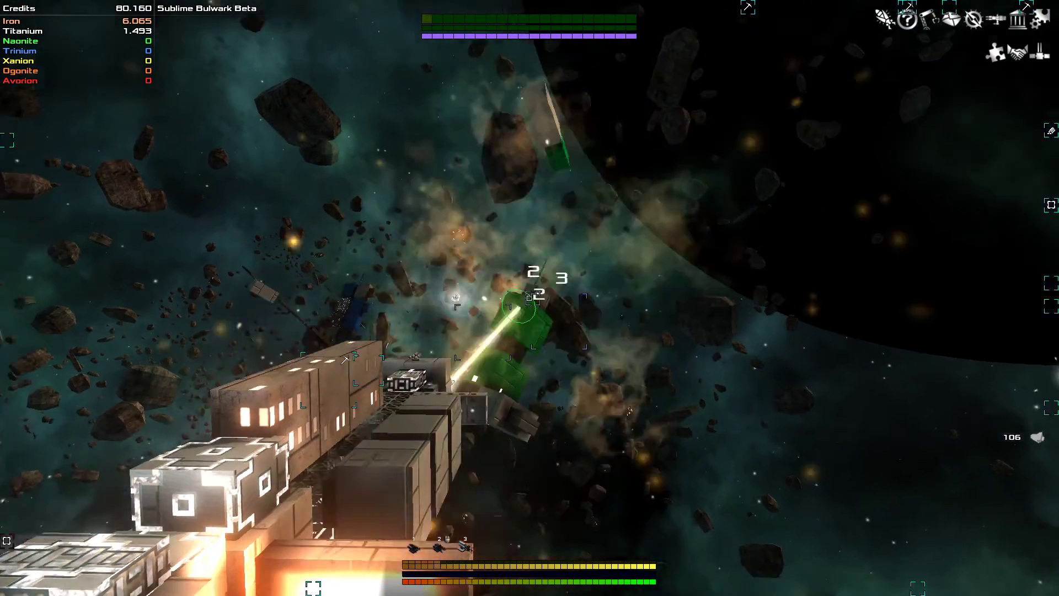
{"action": "mouse_move", "coordinate": [345, 357]}
{"action": "left_mouse_down"}
{"action": "mouse_move", "coordinate": [405, 241]}
{"action": "mouse_move", "coordinate": [394, 228]}
{"action": "mouse_move", "coordinate": [452, 152]}
{"action": "mouse_move", "coordinate": [526, 180]}
{"action": "mouse_move", "coordinate": [553, 220]}
{"action": "mouse_move", "coordinate": [523, 192]}
{"action": "mouse_move", "coordinate": [553, 200]}
{"action": "mouse_move", "coordinate": [530, 240]}
{"action": "left_mouse_up"}
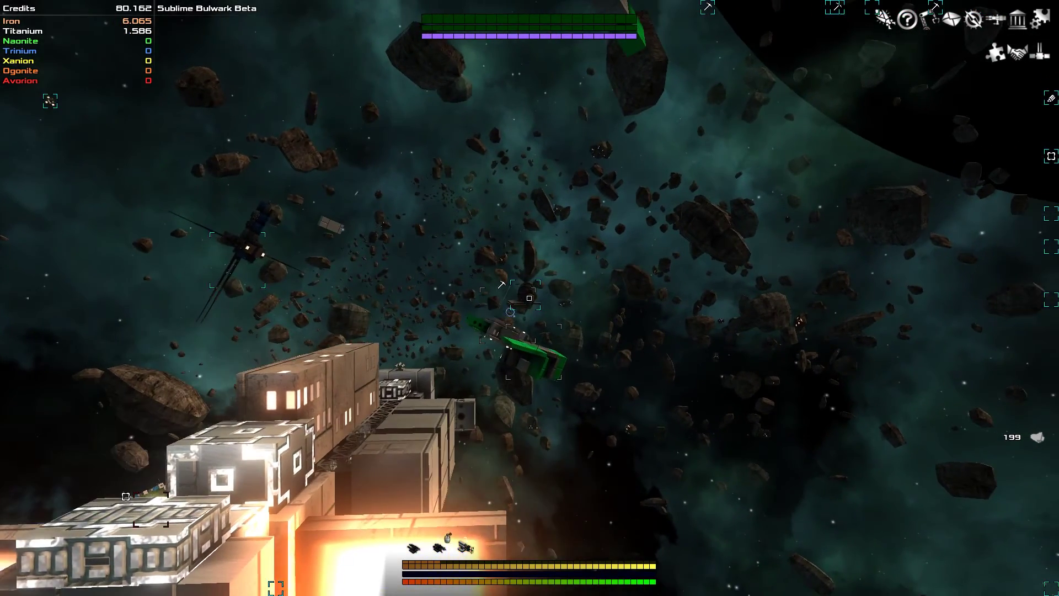
{"action": "left_click", "coordinate": [502, 281]}
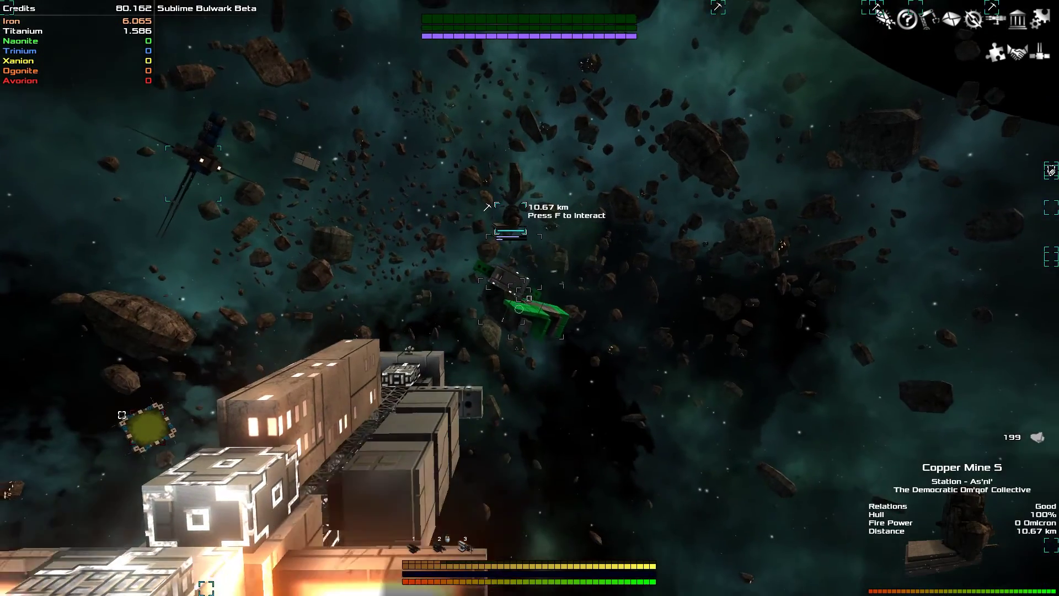
{"action": "left_click_drag", "start_coordinate": [515, 311], "coordinate": [529, 298]}
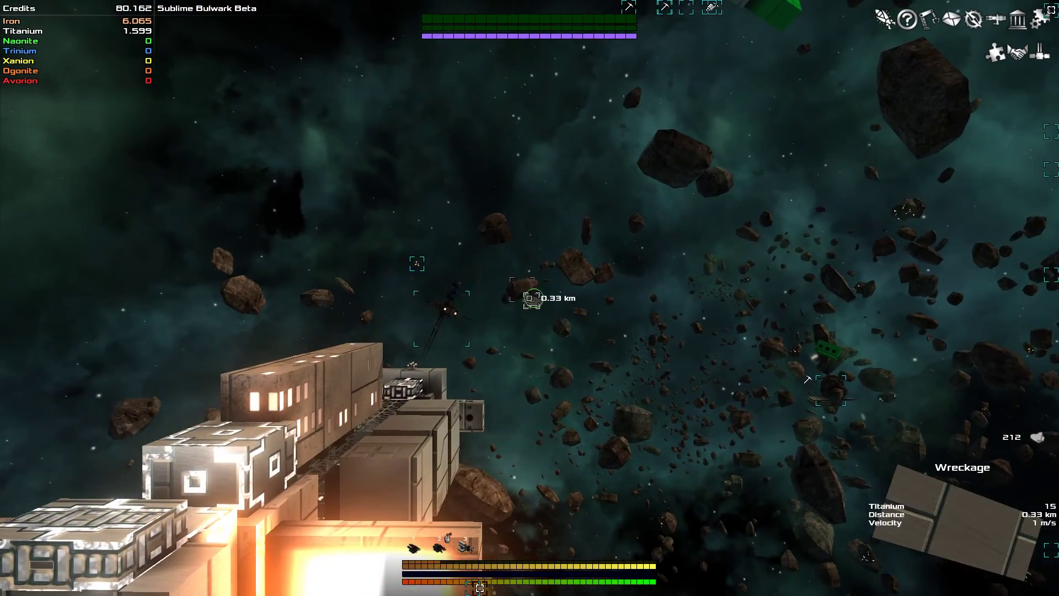
- Keep the mining laser on the current green wreckage piece to salvage its titanium
{"action": "left_click_drag", "start_coordinate": [530, 298], "coordinate": [529, 298]}
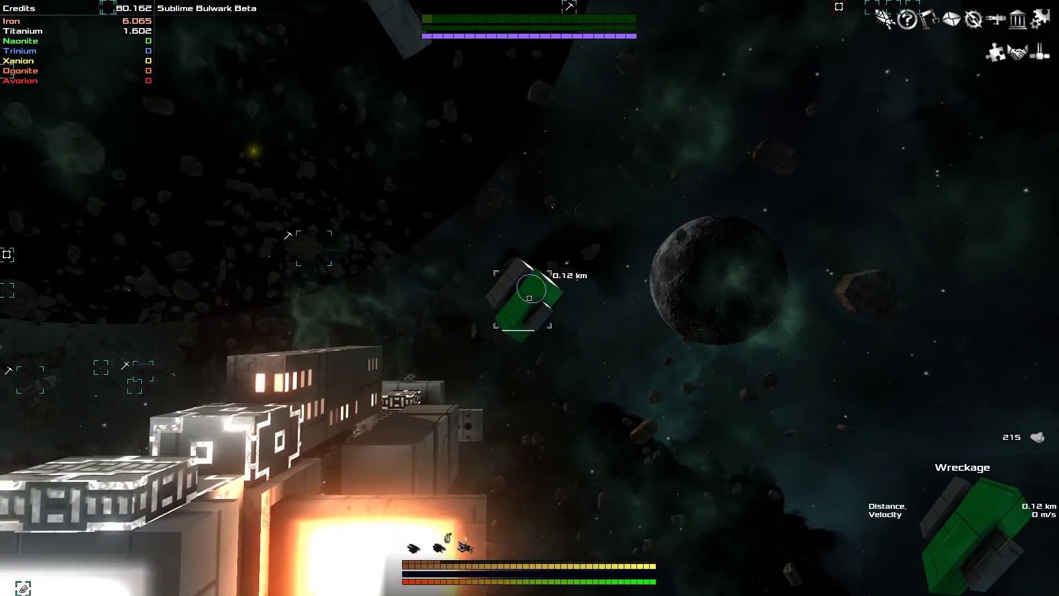
{"action": "left_click_drag", "start_coordinate": [530, 288], "coordinate": [535, 296]}
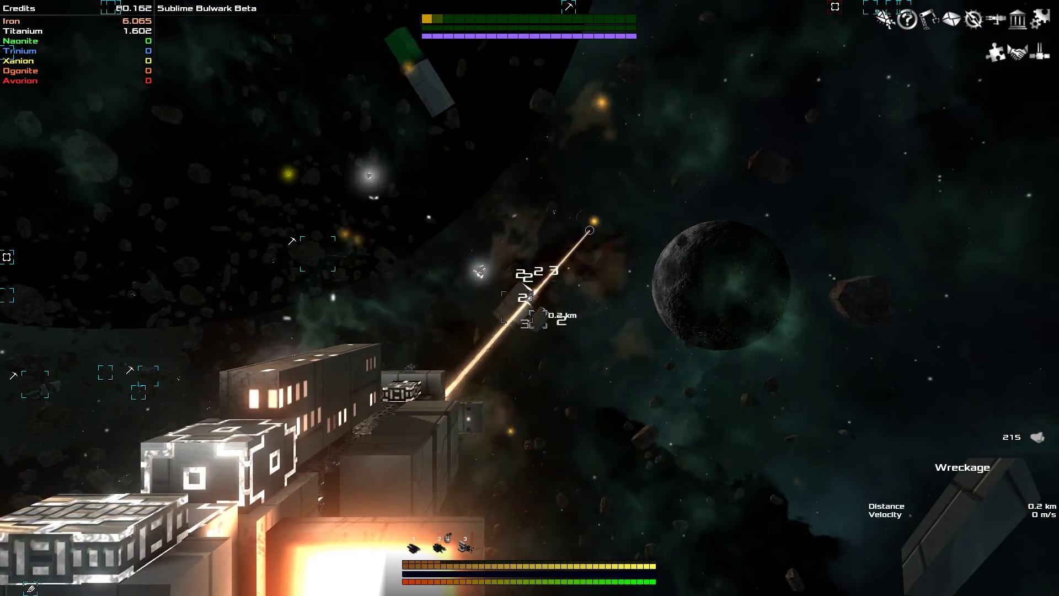
{"action": "mouse_move", "coordinate": [524, 305]}
{"action": "left_mouse_down"}
{"action": "mouse_move", "coordinate": [535, 288]}
{"action": "mouse_move", "coordinate": [531, 296]}
{"action": "left_mouse_up"}
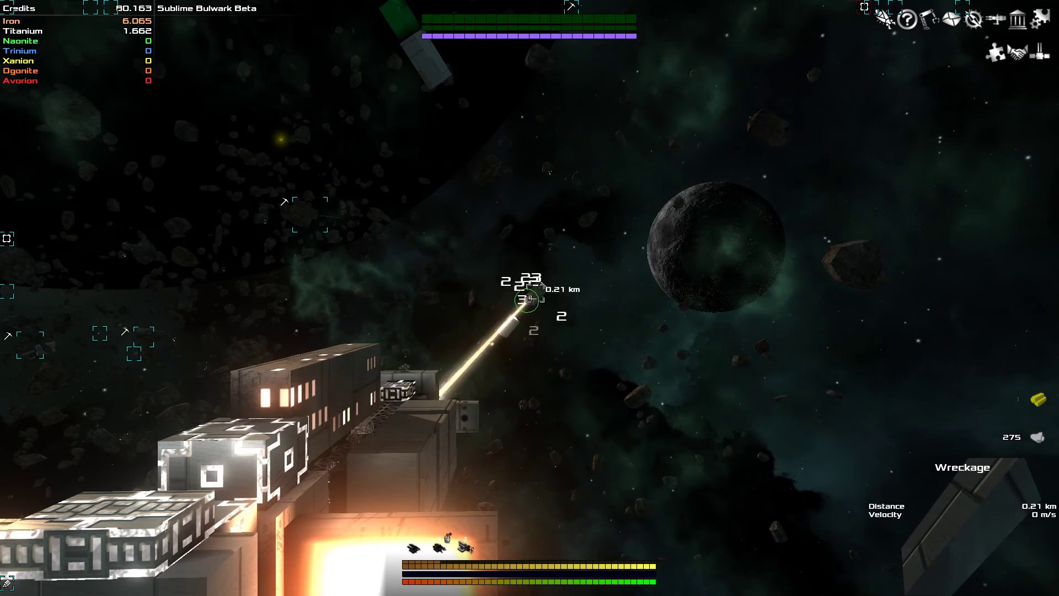
{"action": "mouse_move", "coordinate": [535, 294]}
{"action": "left_mouse_down"}
{"action": "mouse_move", "coordinate": [538, 286]}
{"action": "mouse_move", "coordinate": [529, 297]}
{"action": "left_mouse_up"}
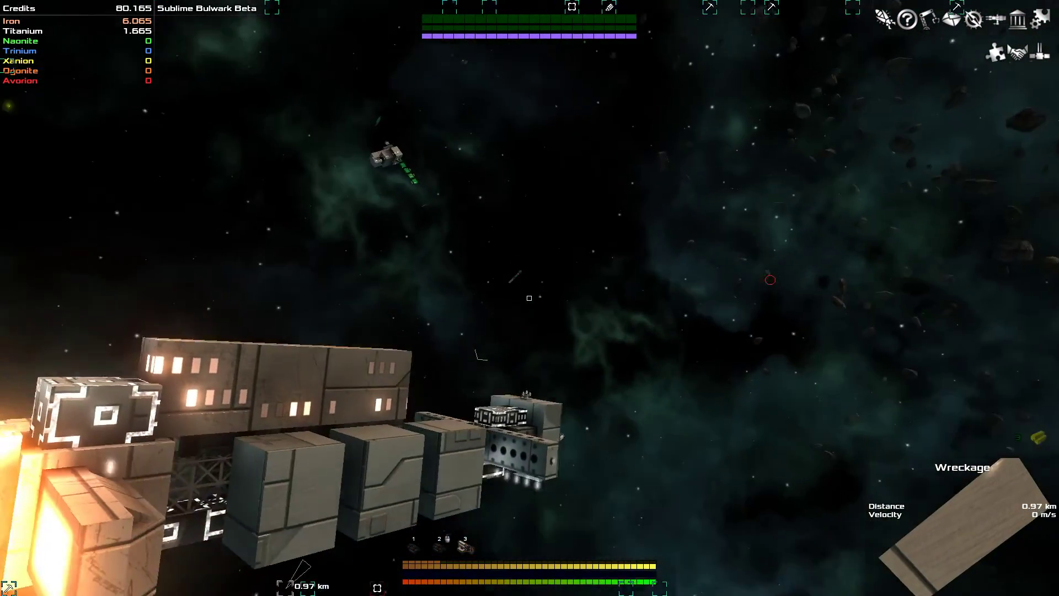
- Retarget other wrecks, briefly the Resource Depot, and salvage until titanium reaches 1,686
{"action": "key", "text": "t"}
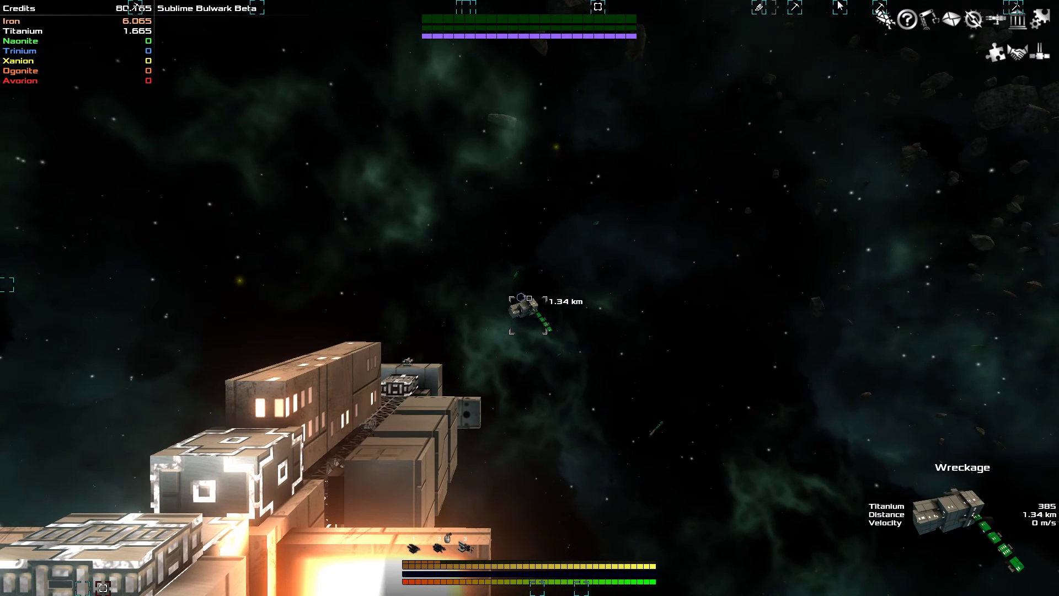
{"action": "left_click", "coordinate": [760, 11]}
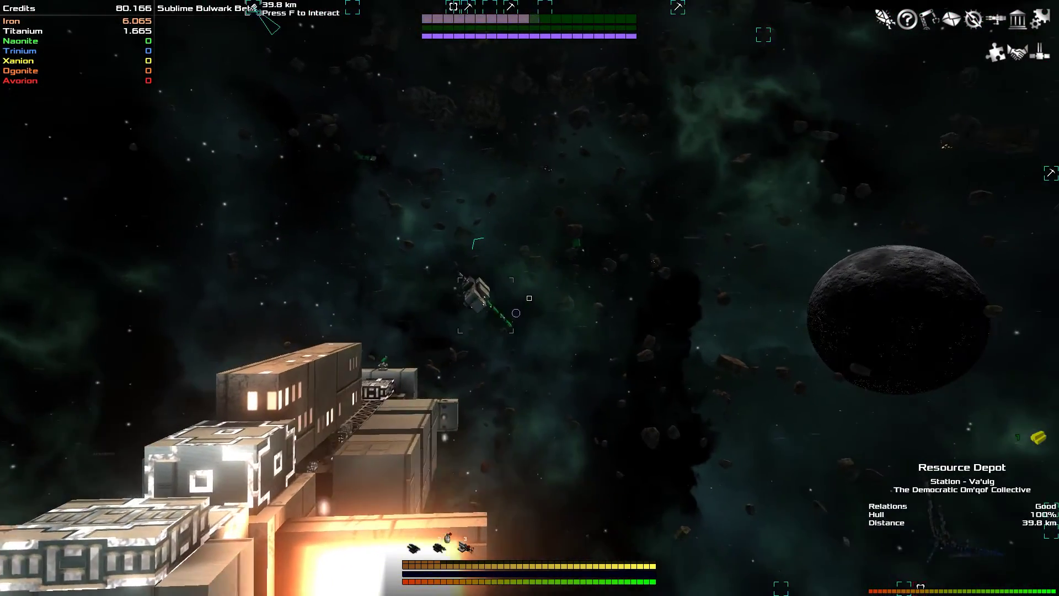
{"action": "key", "text": "t"}
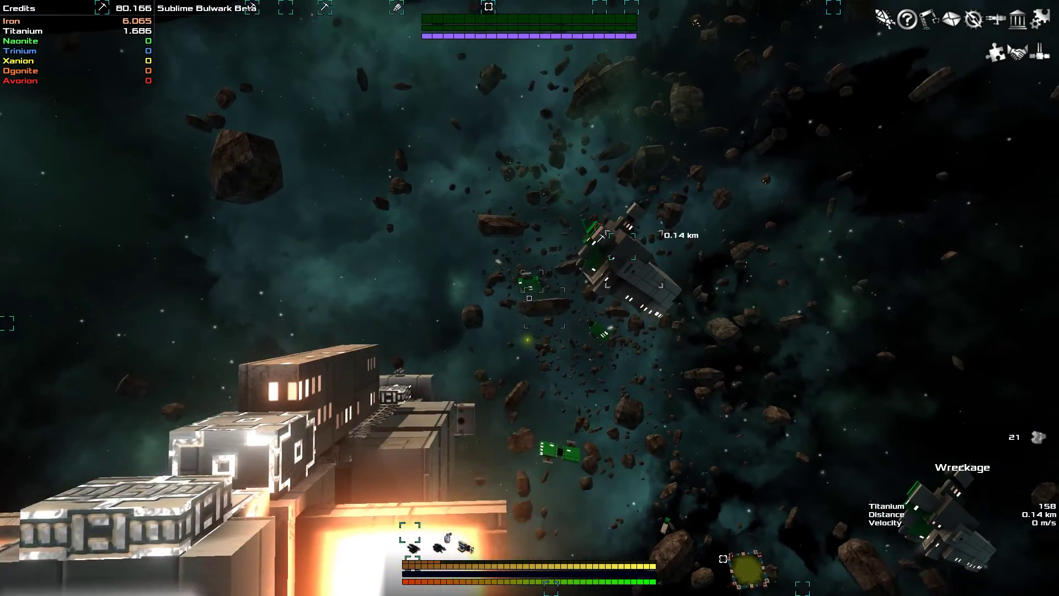
- Hold the mining laser on the grey wreck until it breaks apart, lifting titanium to 1,713
{"action": "mouse_move", "coordinate": [538, 282]}
{"action": "left_mouse_down"}
{"action": "mouse_move", "coordinate": [558, 249]}
{"action": "mouse_move", "coordinate": [608, 217]}
{"action": "mouse_move", "coordinate": [529, 299]}
{"action": "left_mouse_up"}
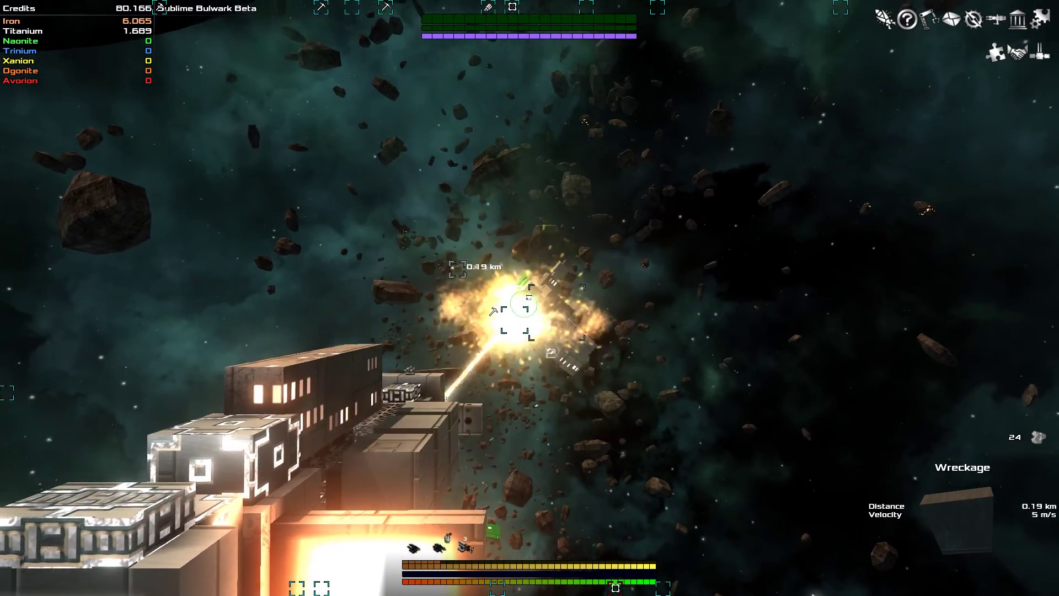
{"action": "left_click_drag", "start_coordinate": [526, 295], "coordinate": [528, 300]}
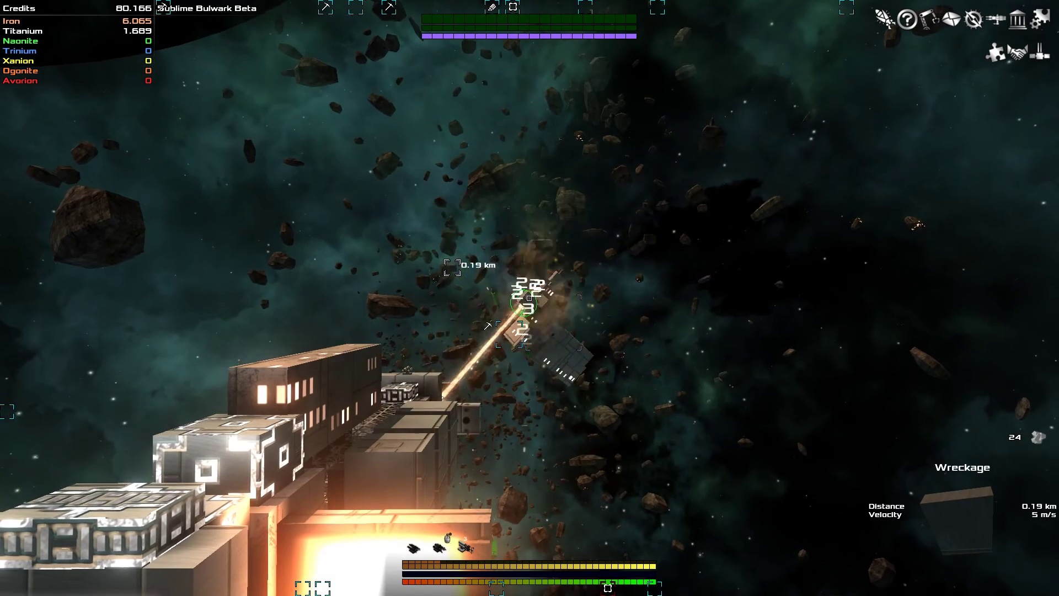
{"action": "left_click_drag", "start_coordinate": [524, 339], "coordinate": [523, 298]}
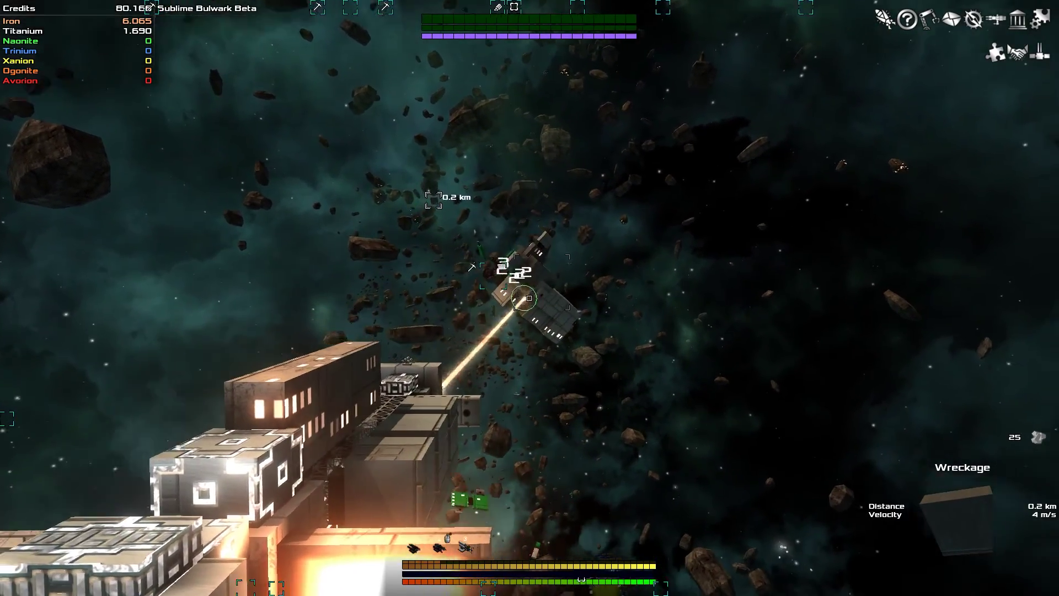
{"action": "left_click_drag", "start_coordinate": [527, 303], "coordinate": [526, 296]}
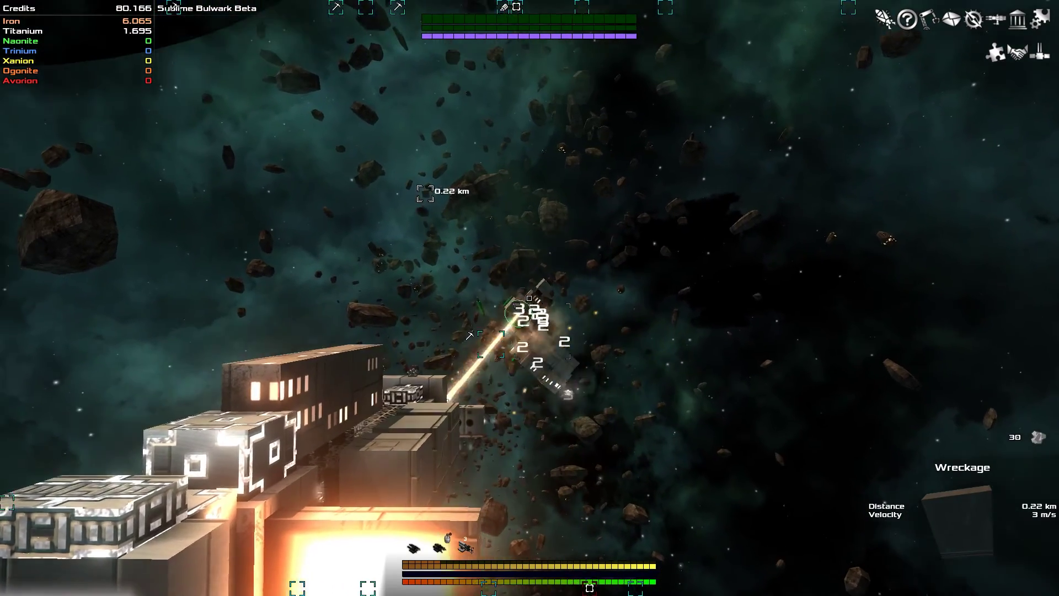
{"action": "left_click_drag", "start_coordinate": [527, 298], "coordinate": [531, 297]}
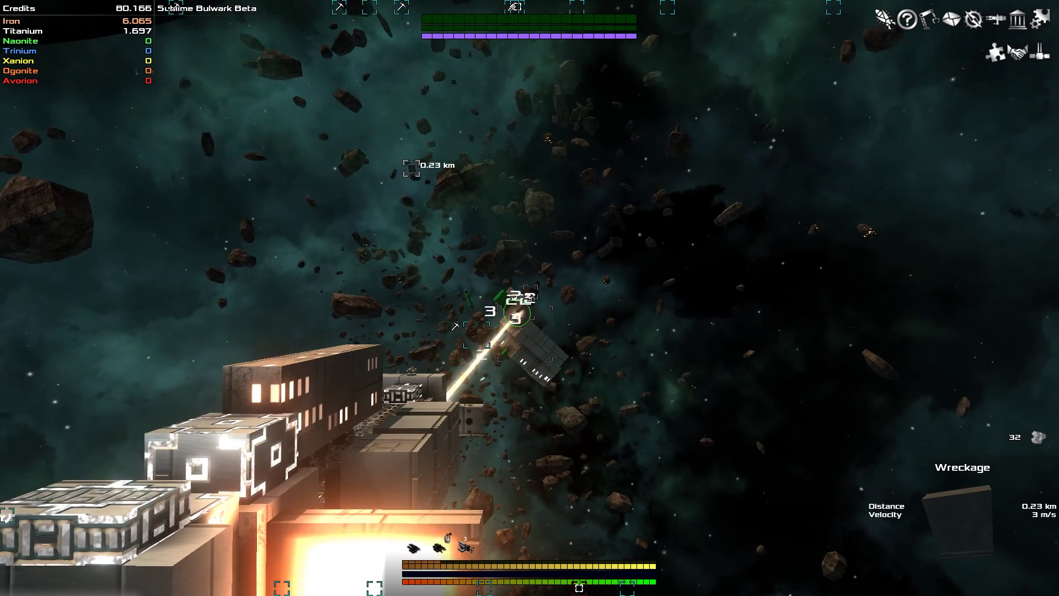
{"action": "mouse_move", "coordinate": [523, 302]}
{"action": "left_mouse_down"}
{"action": "mouse_move", "coordinate": [504, 300]}
{"action": "mouse_move", "coordinate": [525, 311]}
{"action": "mouse_move", "coordinate": [507, 331]}
{"action": "left_mouse_up"}
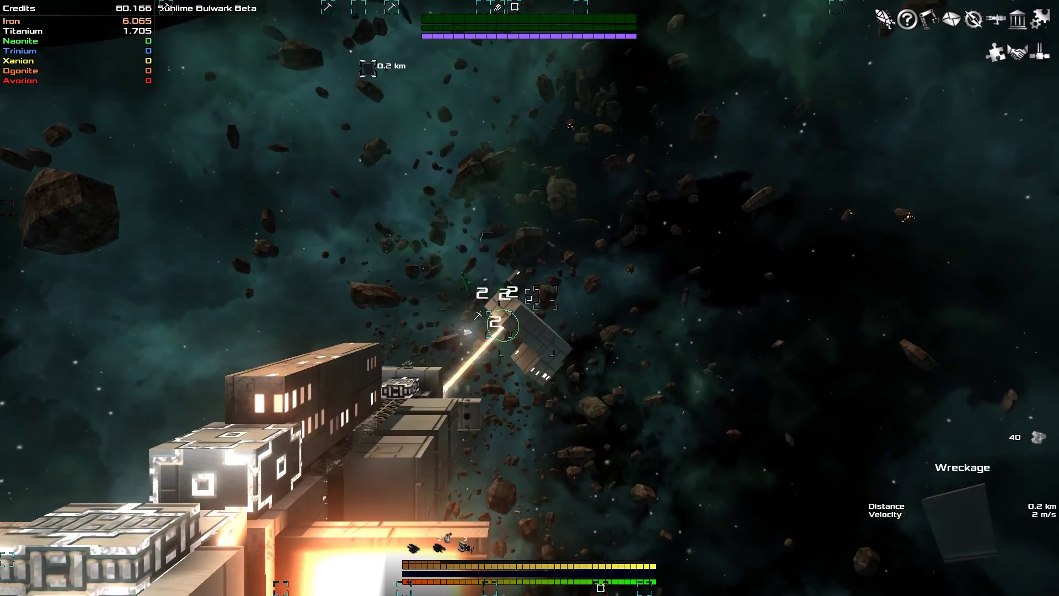
{"action": "mouse_move", "coordinate": [495, 372]}
{"action": "left_mouse_down"}
{"action": "mouse_move", "coordinate": [467, 320]}
{"action": "mouse_move", "coordinate": [508, 322]}
{"action": "left_mouse_up"}
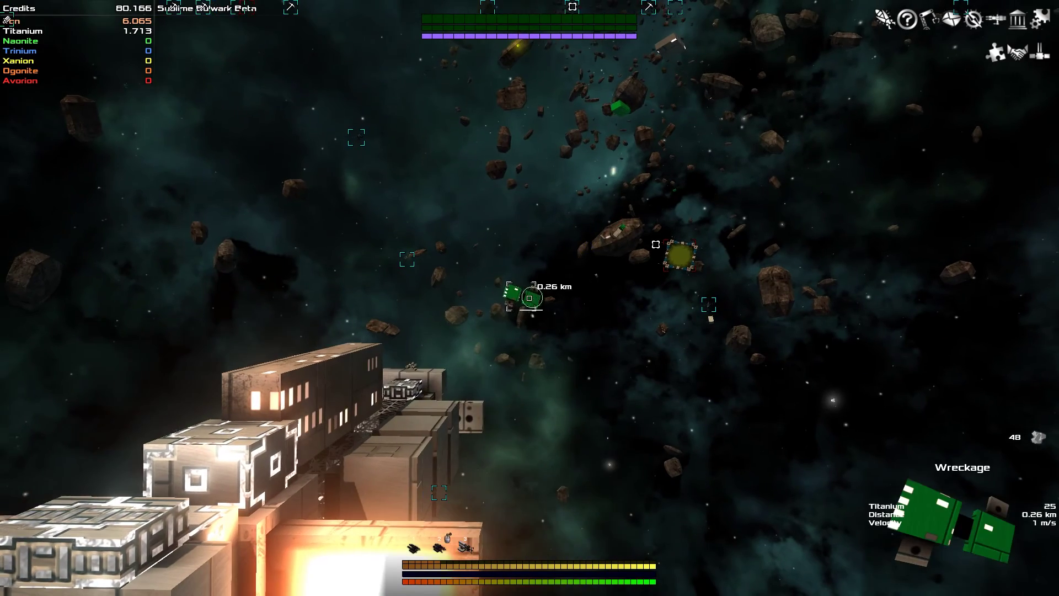
- Fire the mining laser into the last green wreck, bringing titanium to 1,717
{"action": "left_click", "coordinate": [569, 253]}
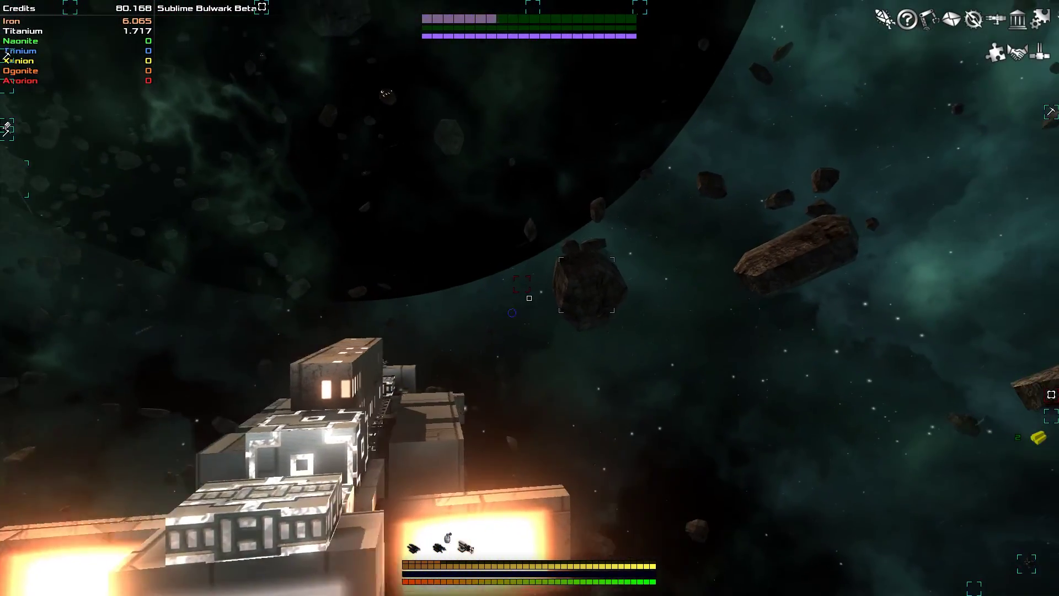
- Target the distant hostile Geb'a Dominion merchant ship
{"action": "key", "text": "t"}
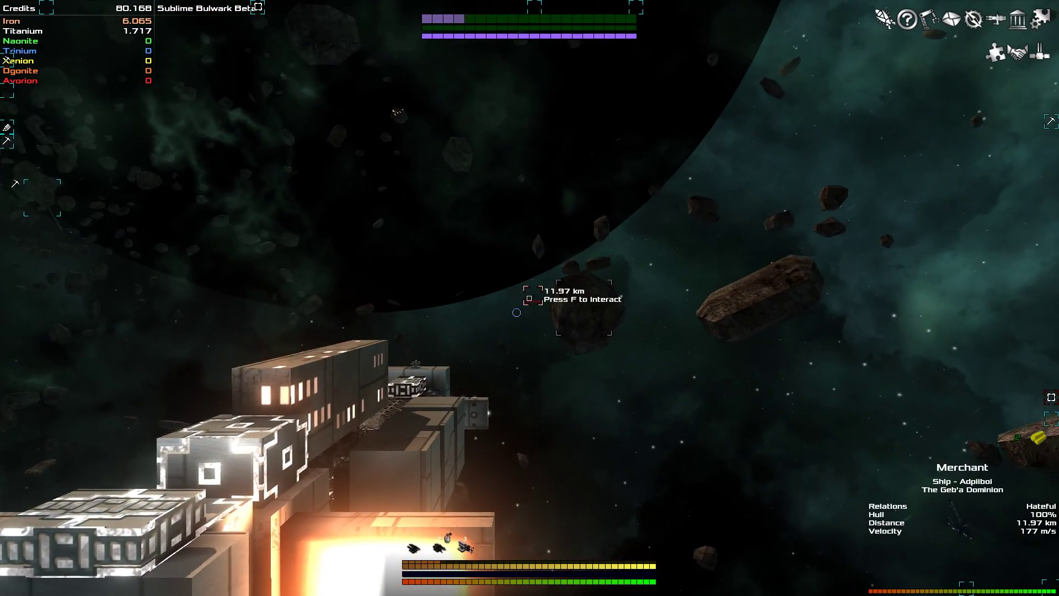